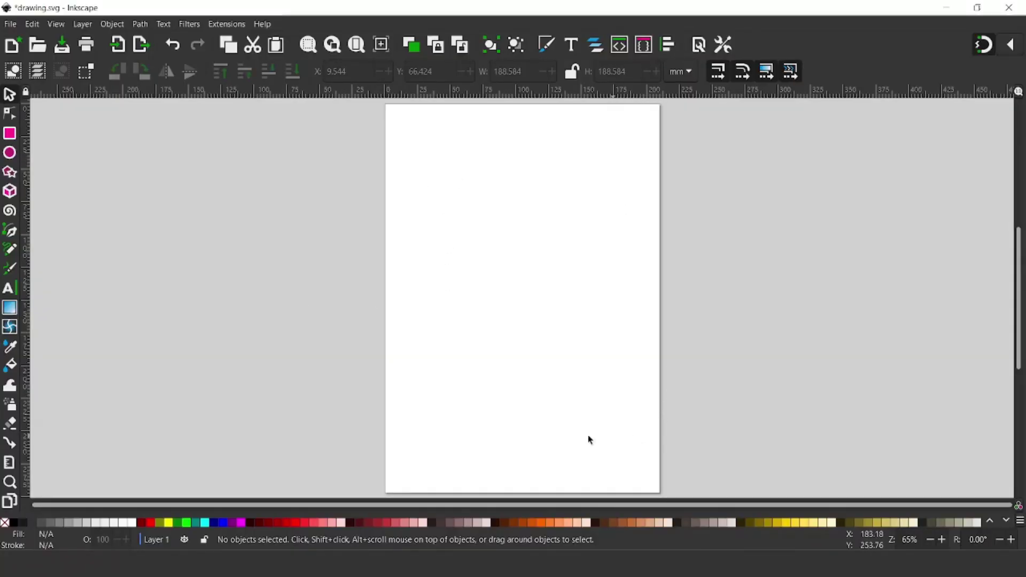
# Draw a square about 188 mm wide, centred on the page
pyautogui.click(10, 134)
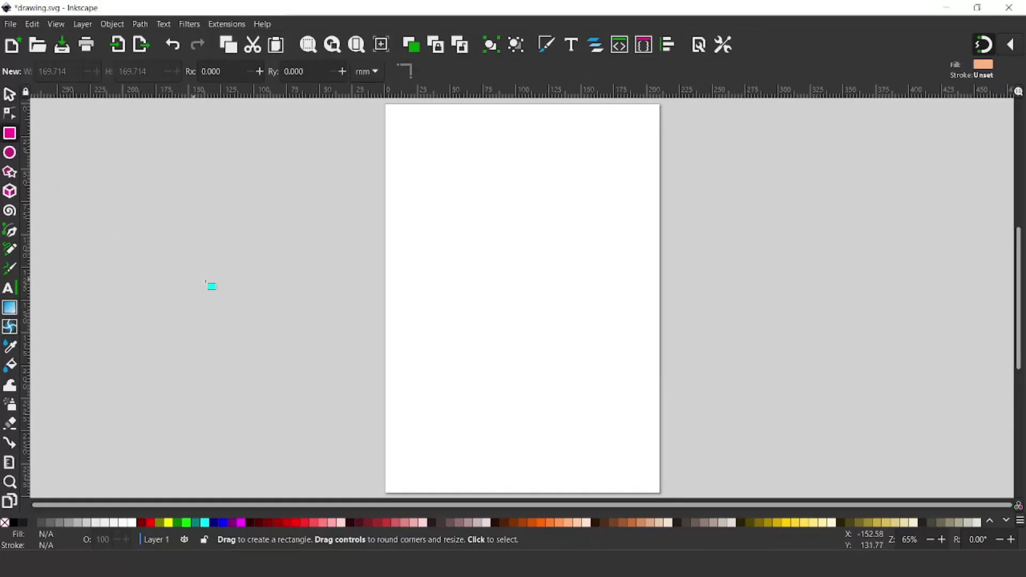
pyautogui.press('ctrl')
pyautogui.moveTo(401, 172); pyautogui.dragTo(645, 443)
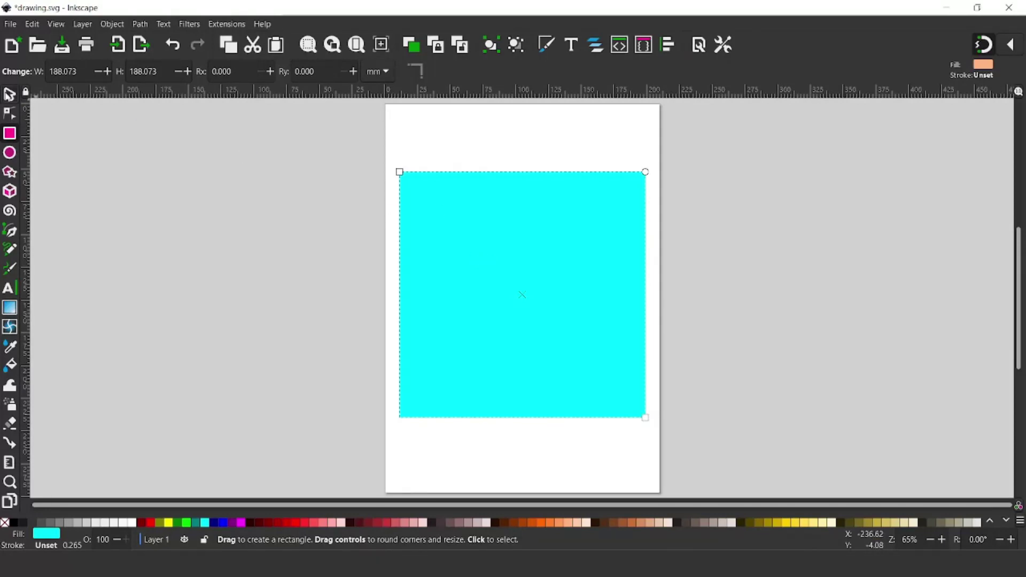
# Stack duplicates of the square, filling them tan, dark brown and light orange from bottom to top
pyautogui.click(9, 94)
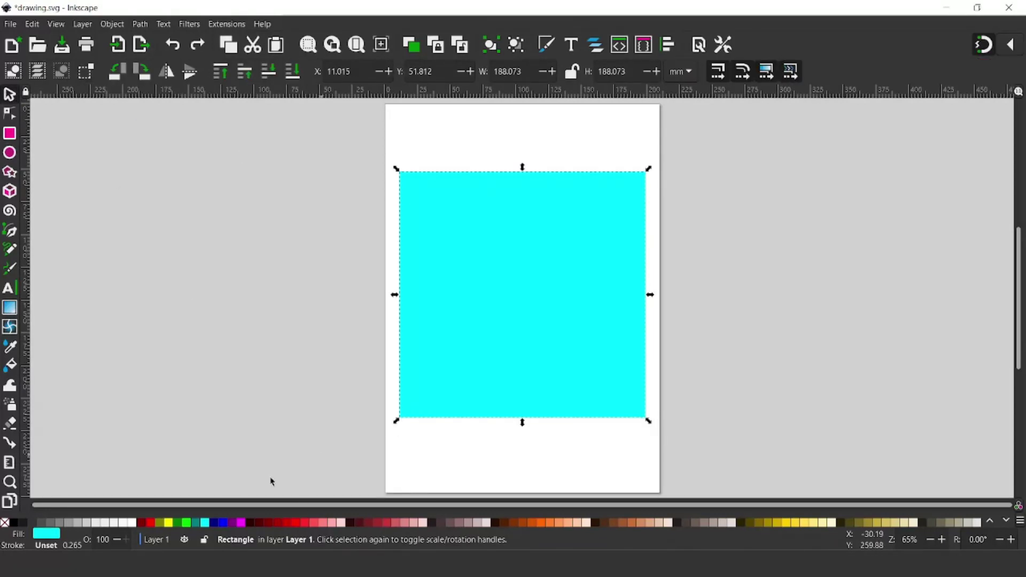
pyautogui.click(169, 524)
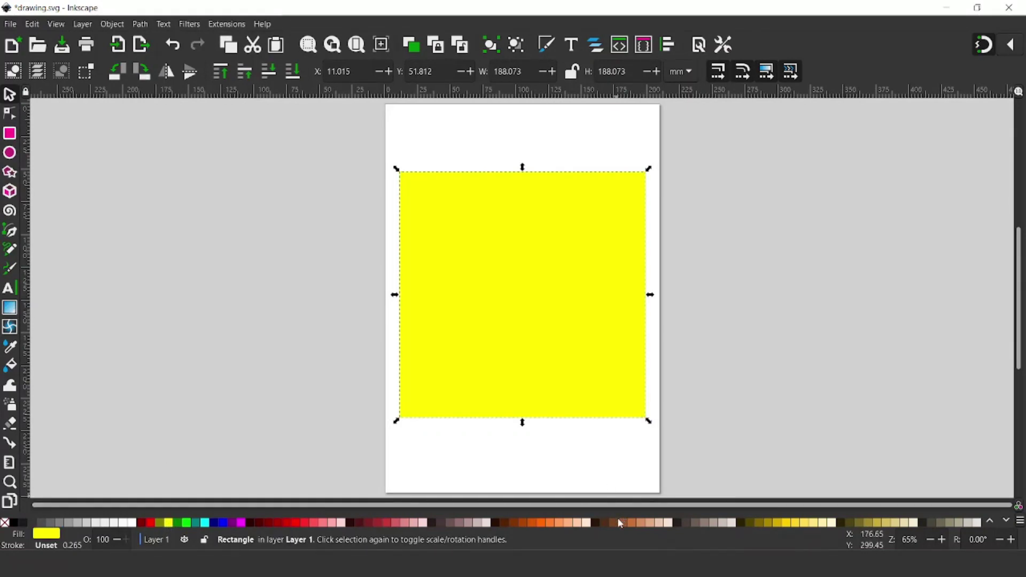
pyautogui.click(653, 523)
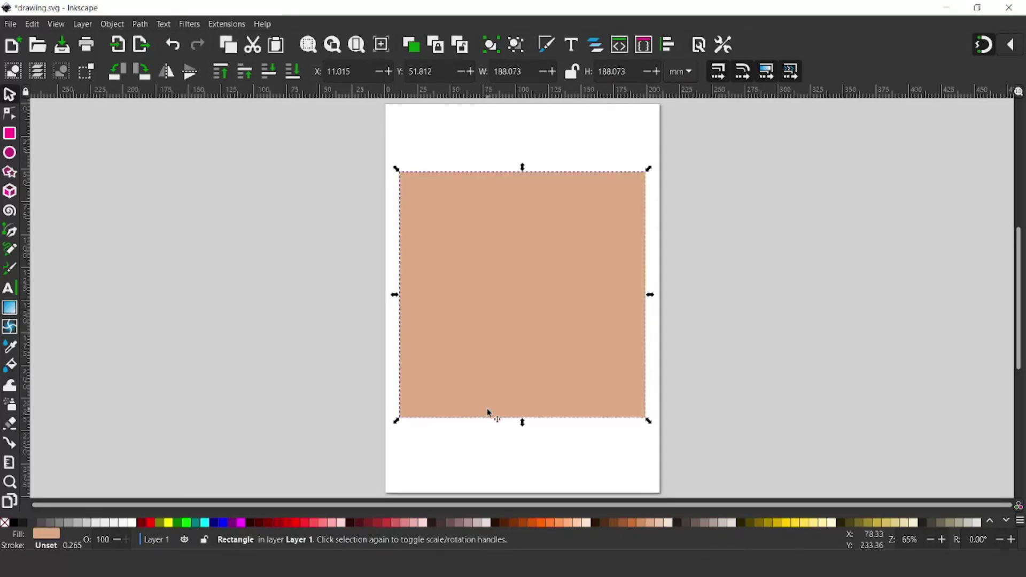
pyautogui.click(502, 523)
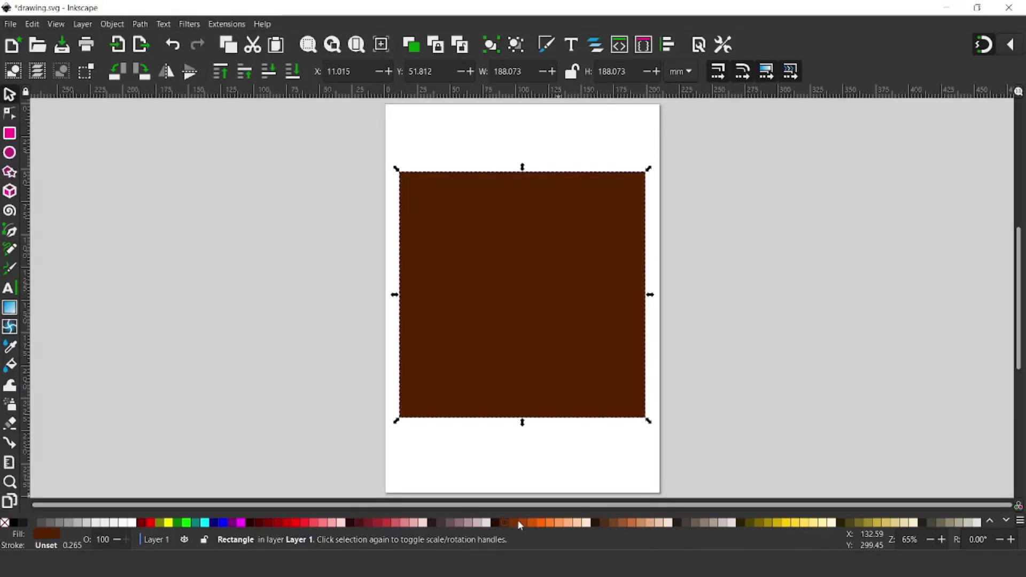
pyautogui.click(570, 523)
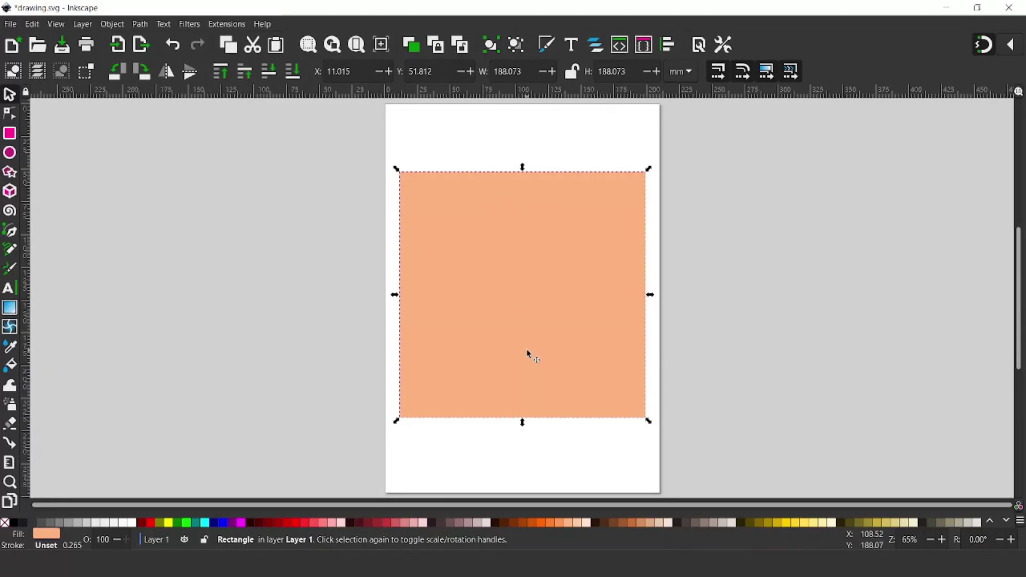
# Draw a circle with a radius of about 63 mm over the middle of the square
pyautogui.click(10, 153)
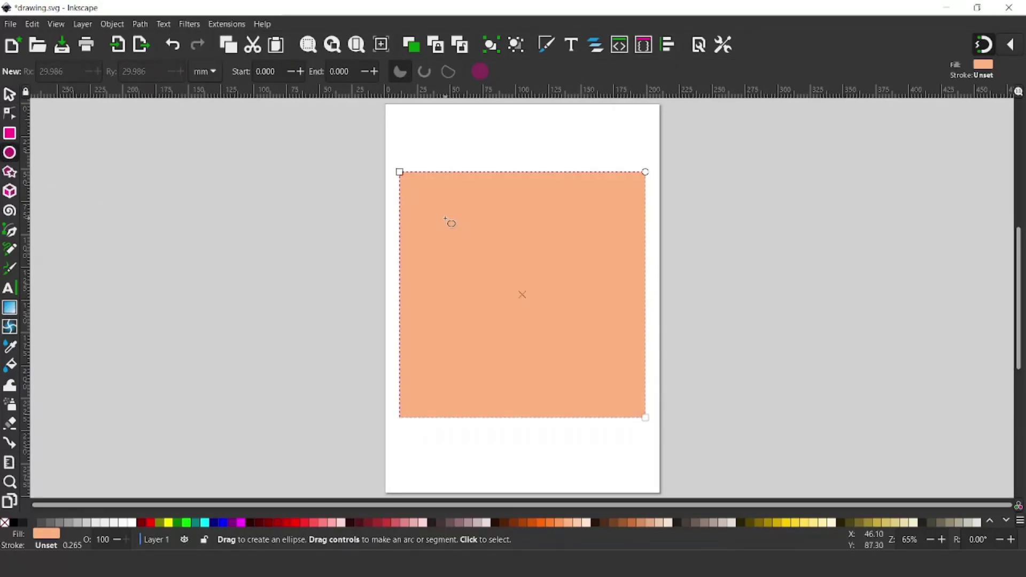
pyautogui.moveTo(449, 219); pyautogui.dragTo(612, 390)
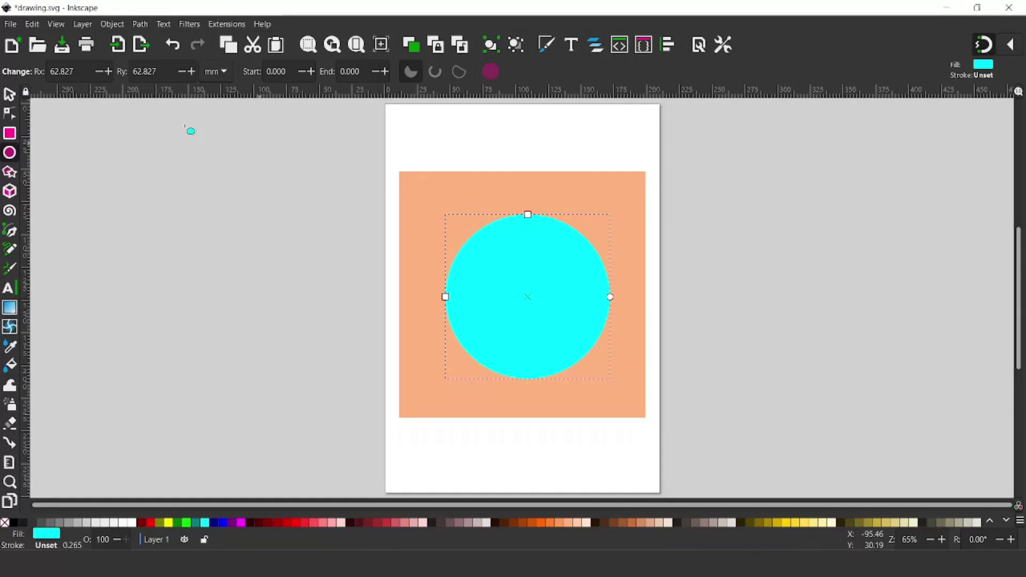
pyautogui.click(9, 95)
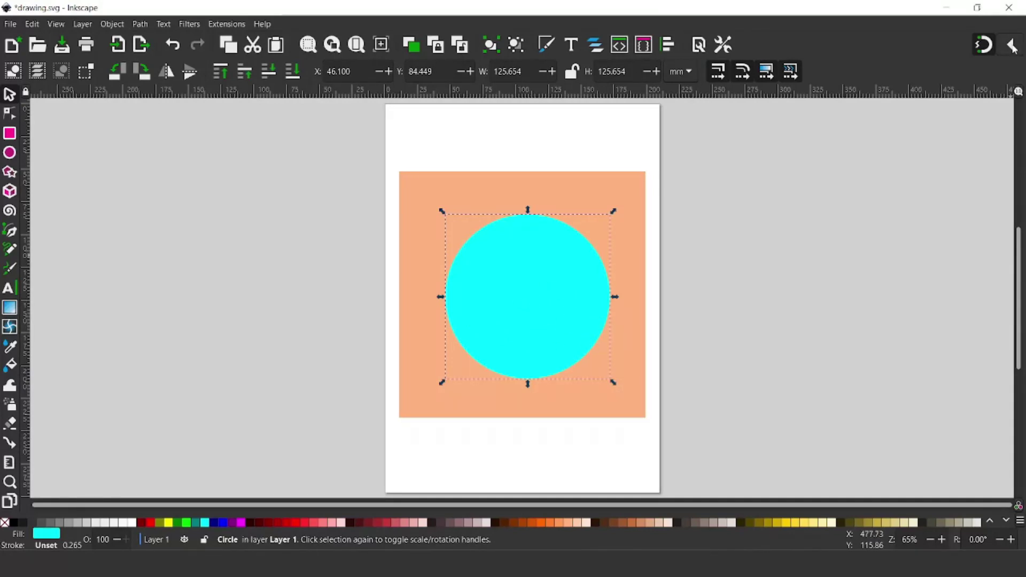
# Reset snapping to simple mode, return to advanced mode and enable snapping to object midpoints
pyautogui.click(1012, 46)
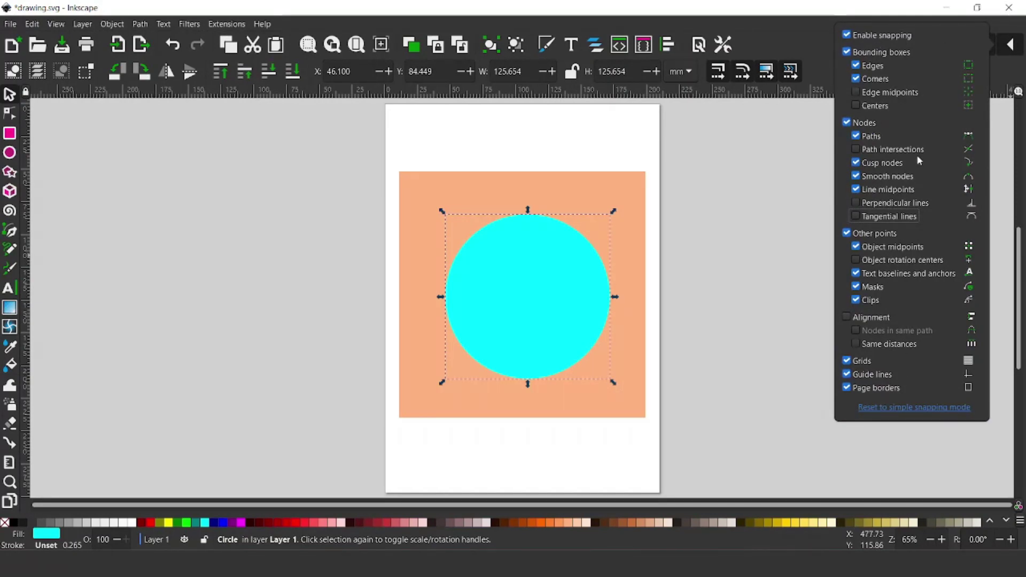
pyautogui.click(919, 407)
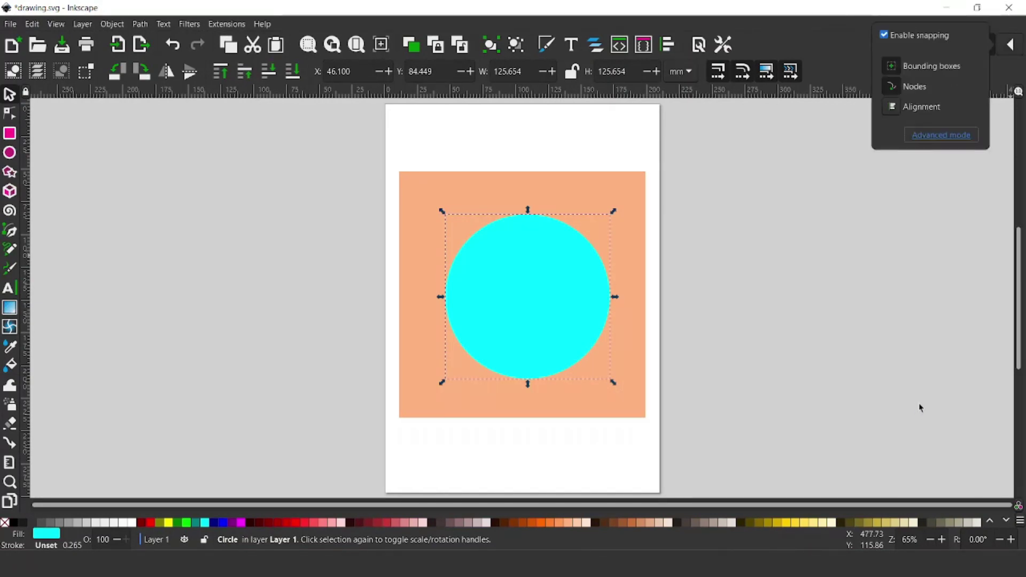
pyautogui.click(936, 136)
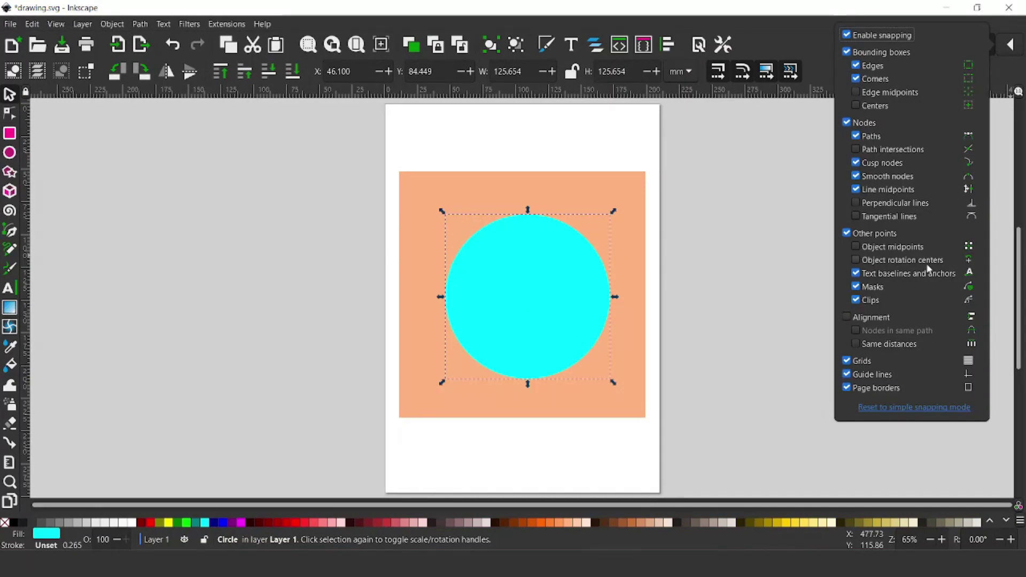
pyautogui.click(877, 251)
pyautogui.click(670, 290)
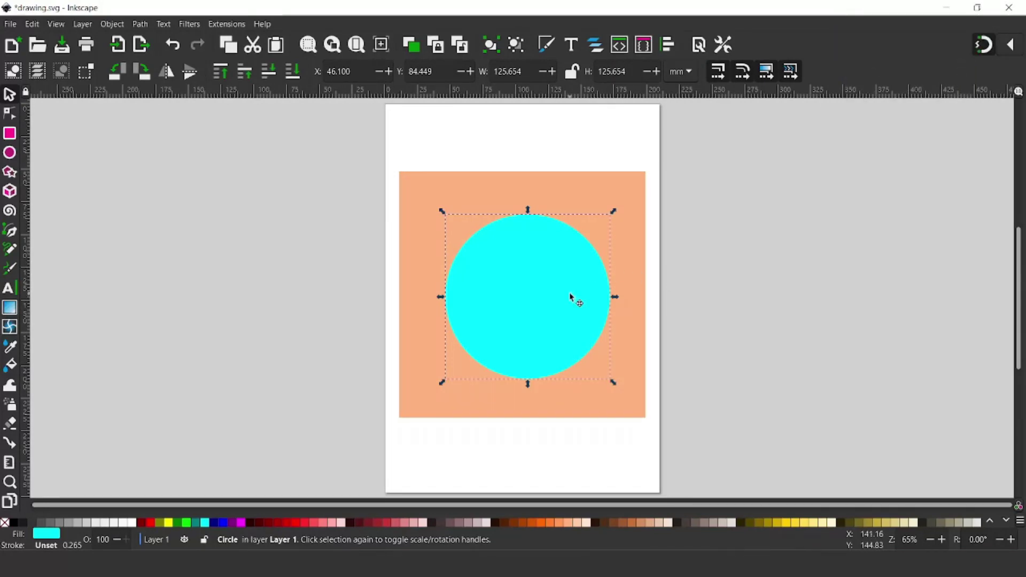
# Snap the circle to the square's centre and enlarge it proportionally around its centre to about 148 mm
pyautogui.moveTo(569, 294); pyautogui.dragTo(569, 291)
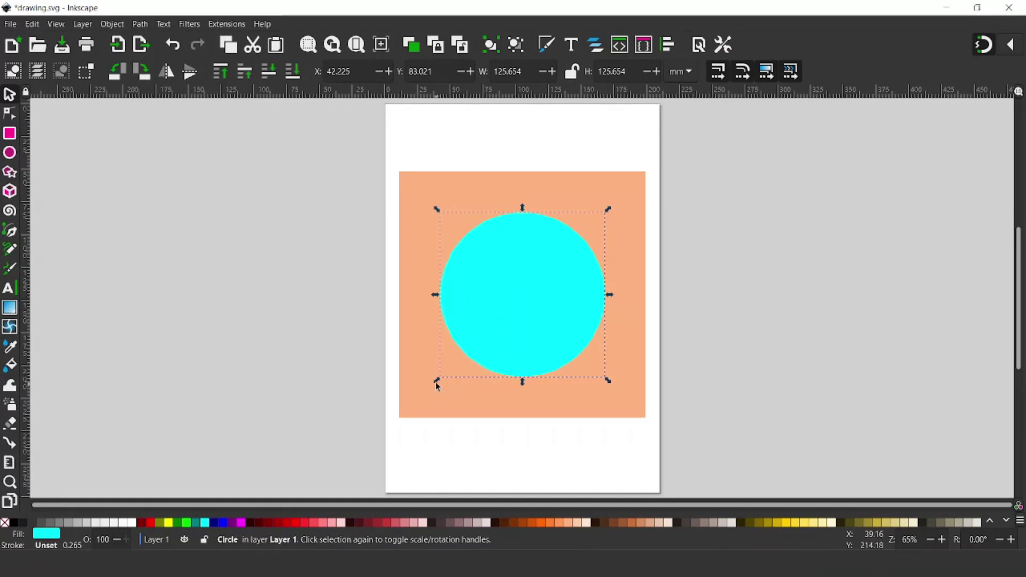
pyautogui.press('ctrl')
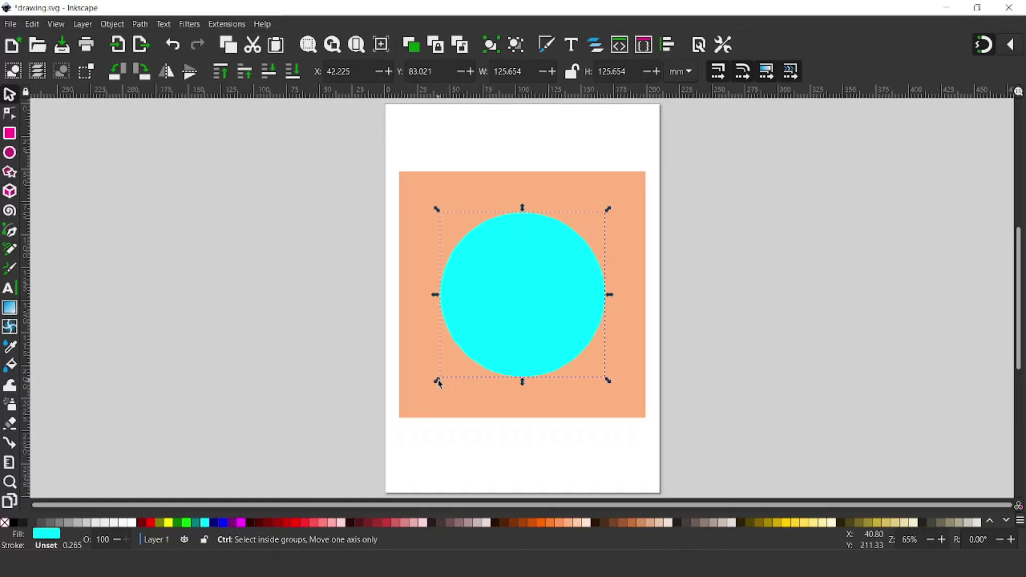
pyautogui.press('shift')
pyautogui.moveTo(437, 382); pyautogui.dragTo(419, 393)
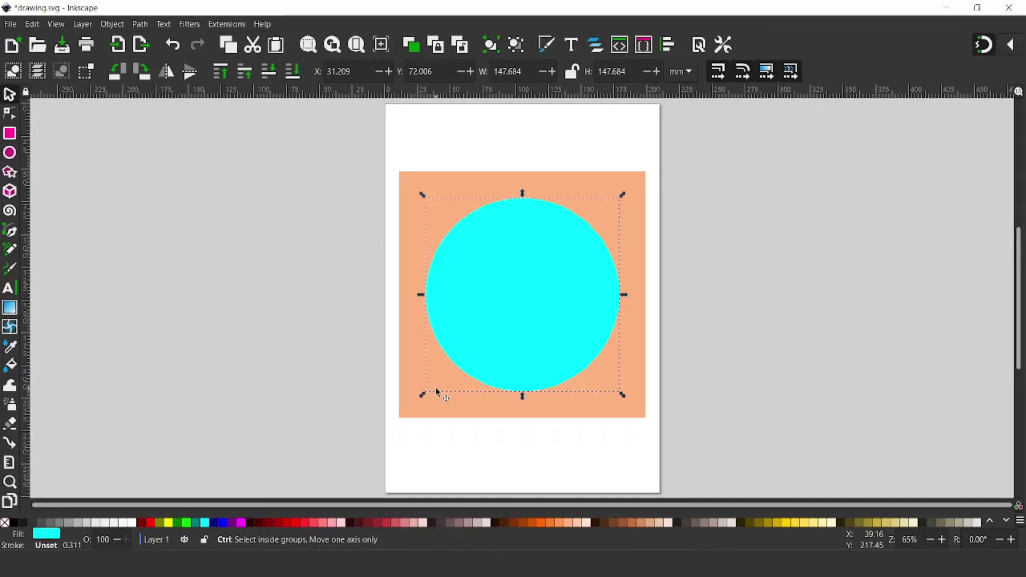
# Make a teal duplicate of the circle and shrink it around the same centre to about 77 mm
pyautogui.click(195, 523)
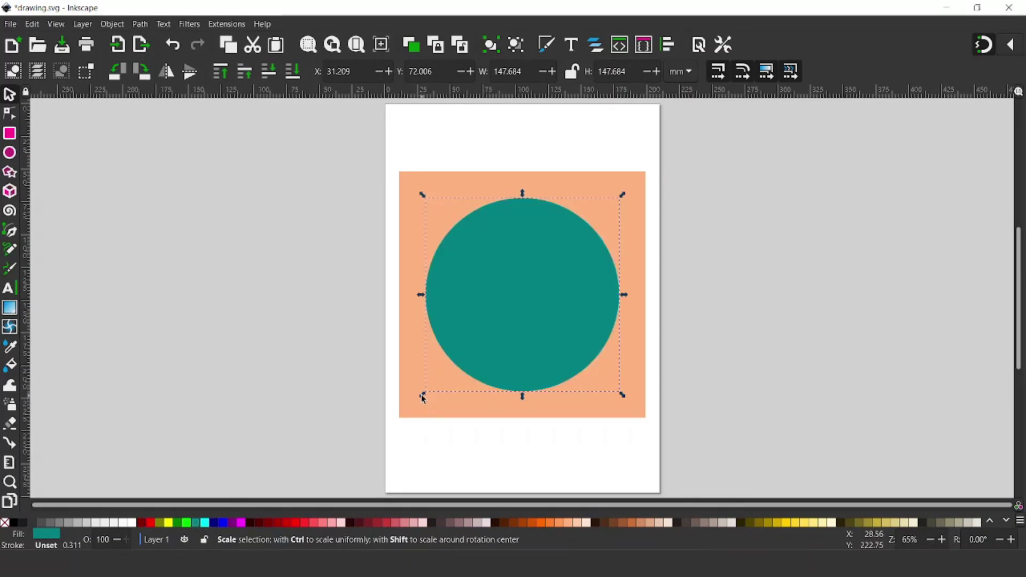
pyautogui.moveTo(422, 395); pyautogui.dragTo(456, 346)
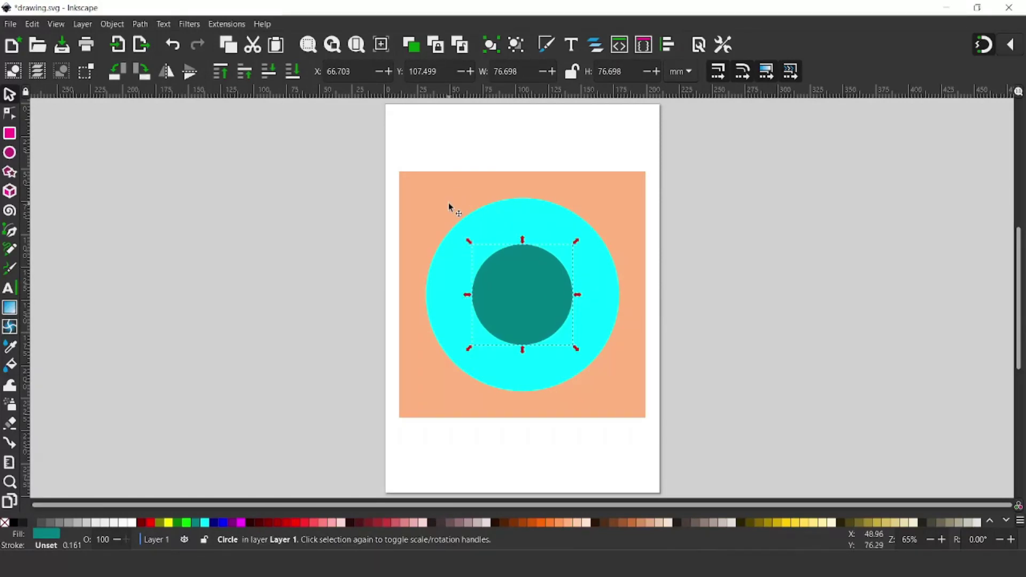
# Cut the large cyan circle out of the light orange square with Difference
pyautogui.click(423, 218)
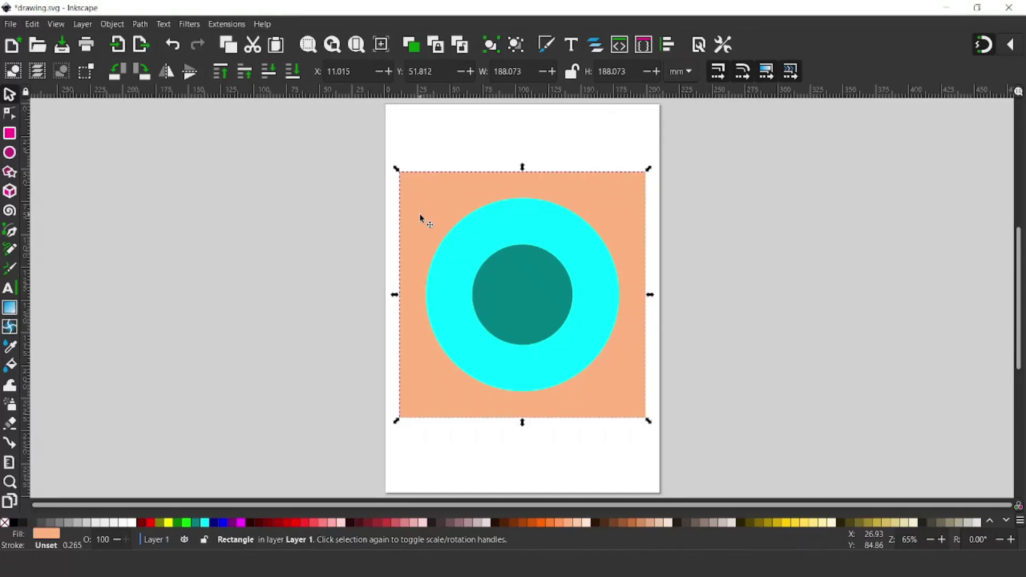
pyautogui.keyDown('shift'); pyautogui.click(465, 250); pyautogui.keyUp('shift')
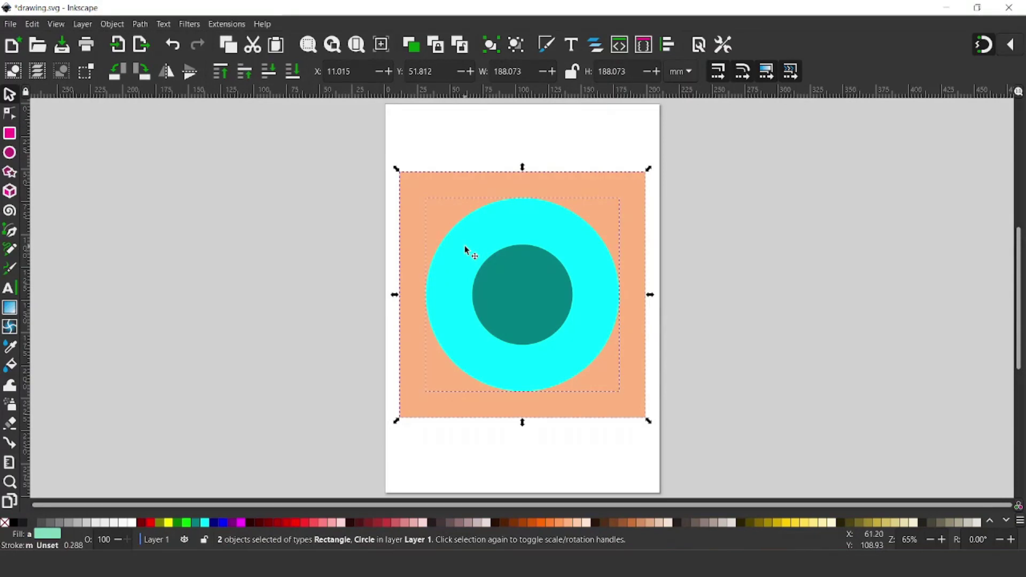
pyautogui.click(140, 24)
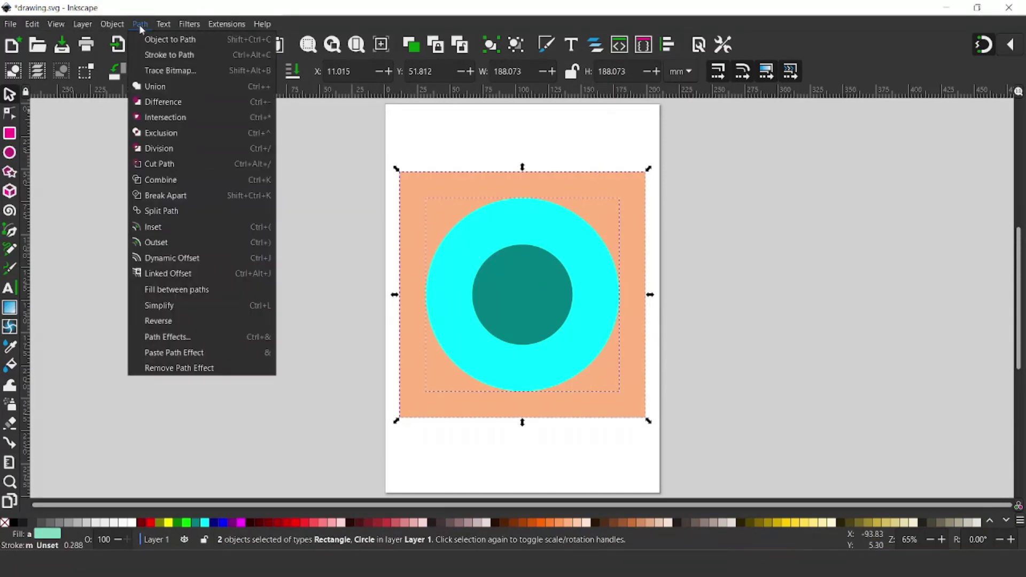
pyautogui.click(163, 101)
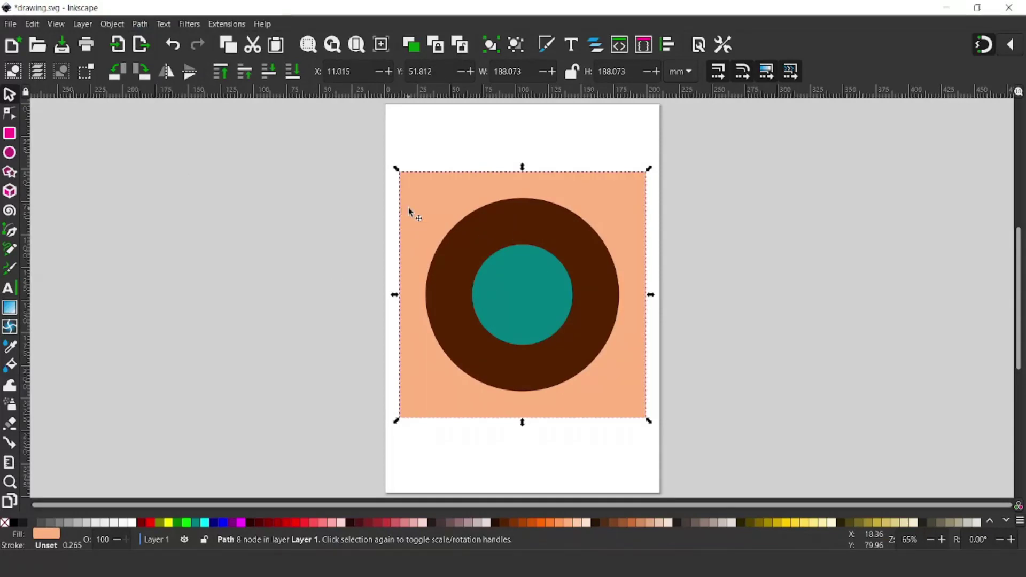
# Cut the small teal circle out of the dark brown square with Difference
pyautogui.click(464, 263)
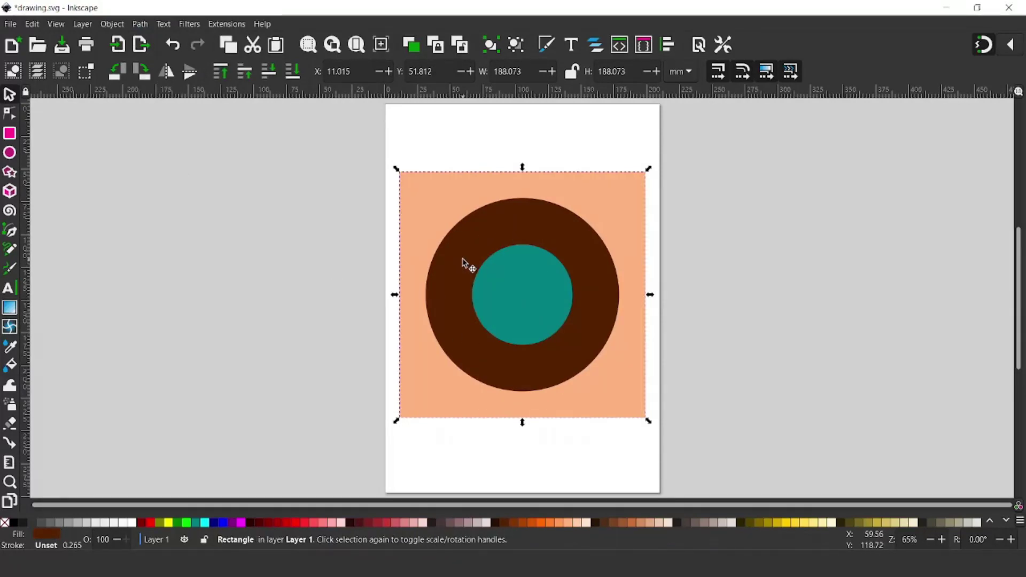
pyautogui.keyDown('shift'); pyautogui.click(511, 293); pyautogui.keyUp('shift')
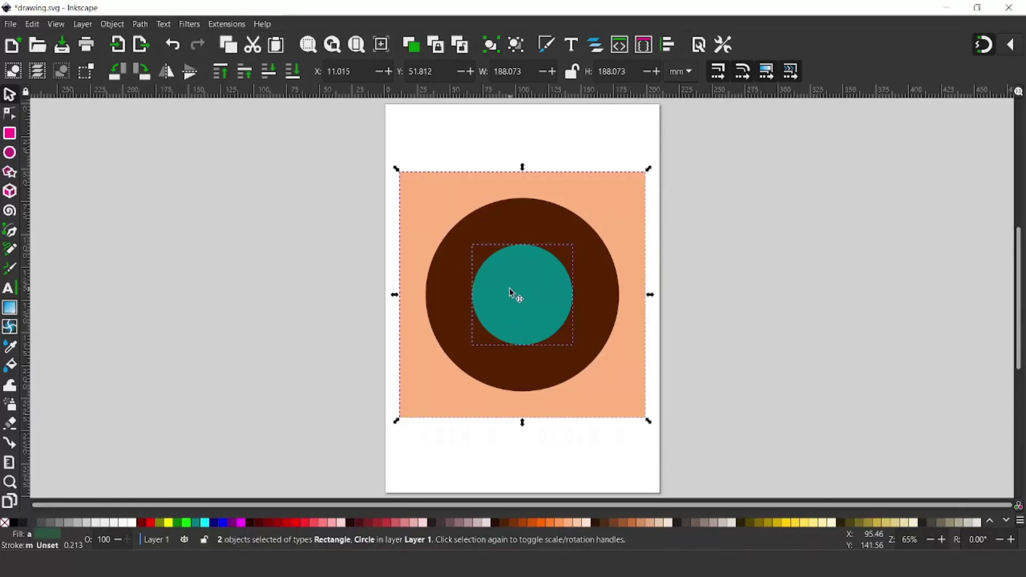
pyautogui.click(141, 24)
pyautogui.click(175, 102)
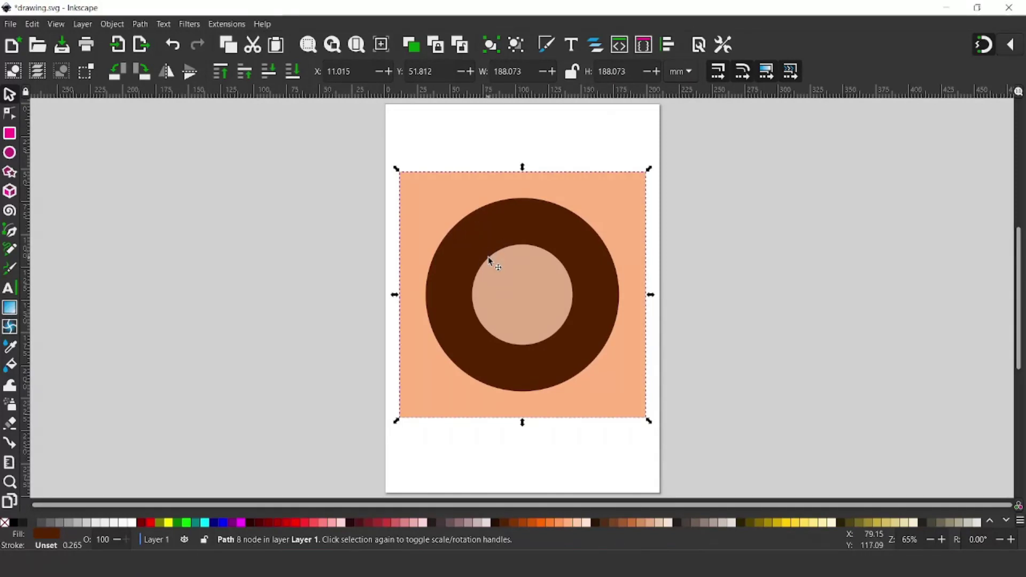
pyautogui.click(719, 222)
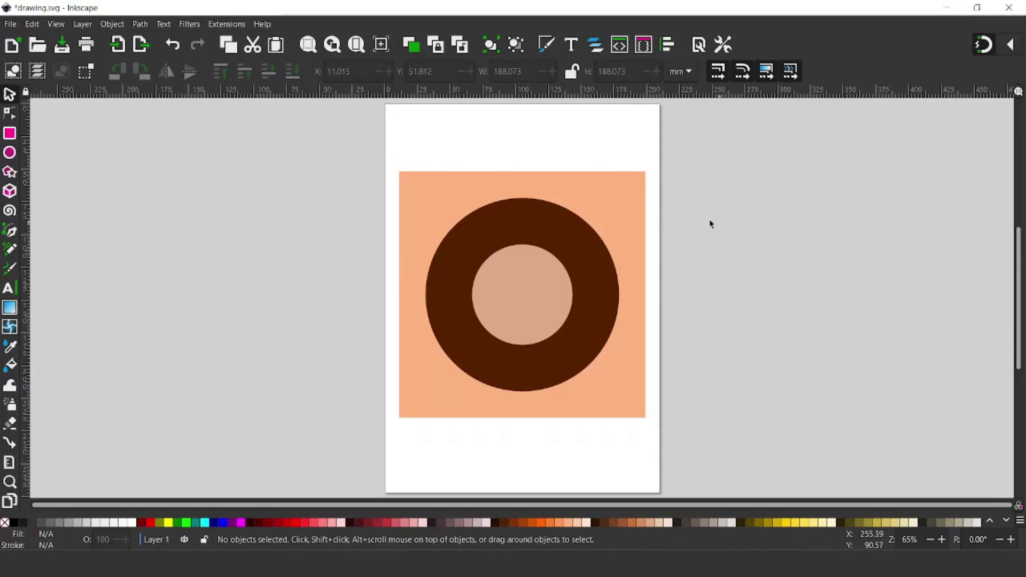
# Interpolate between the light orange and dark brown cut-out squares in 5 steps, with style interpolation and live preview enabled
pyautogui.click(618, 208)
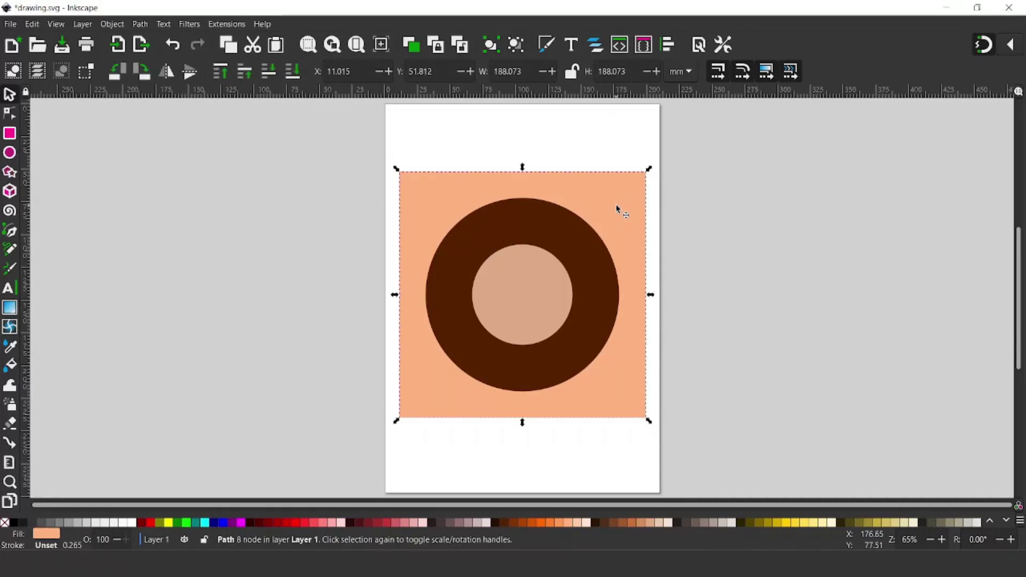
pyautogui.keyDown('shift'); pyautogui.click(584, 251); pyautogui.keyUp('shift')
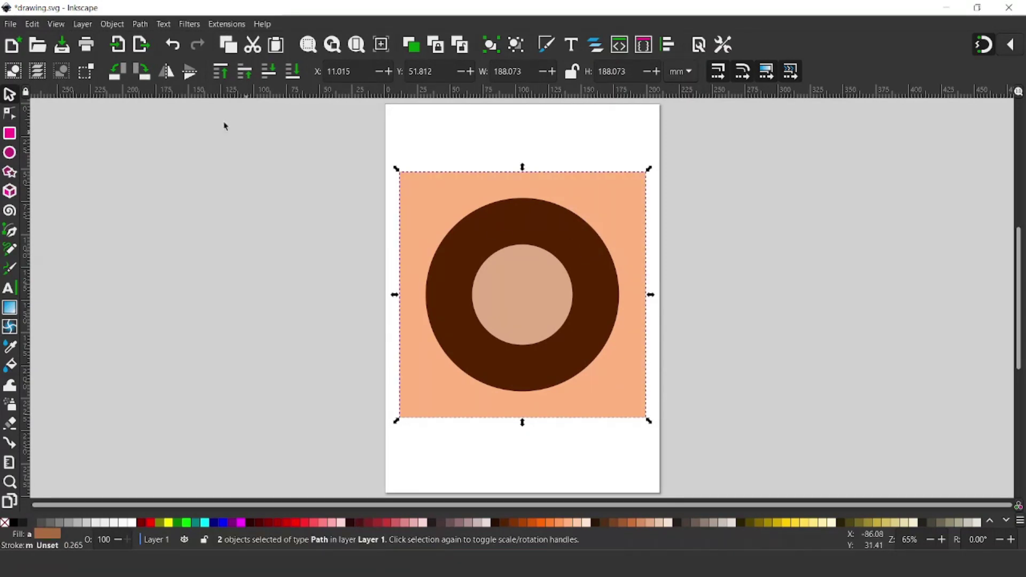
pyautogui.click(226, 24)
pyautogui.moveTo(246, 151)
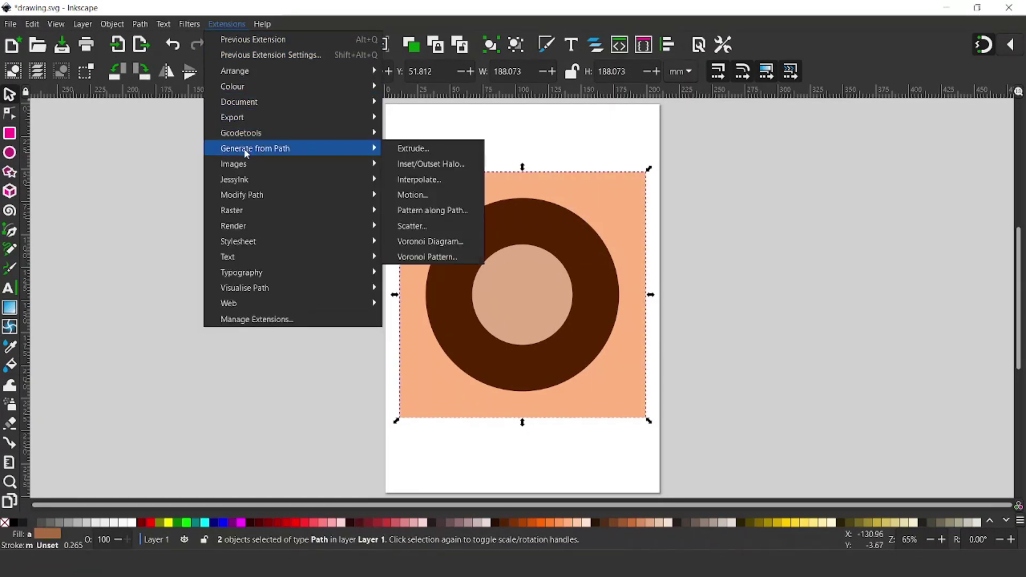
pyautogui.click(418, 182)
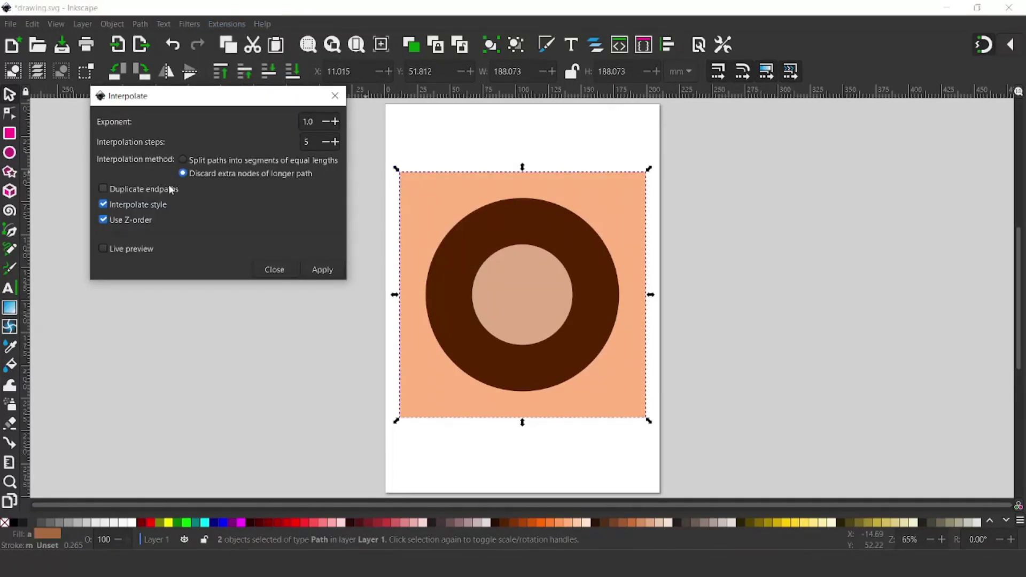
pyautogui.click(104, 248)
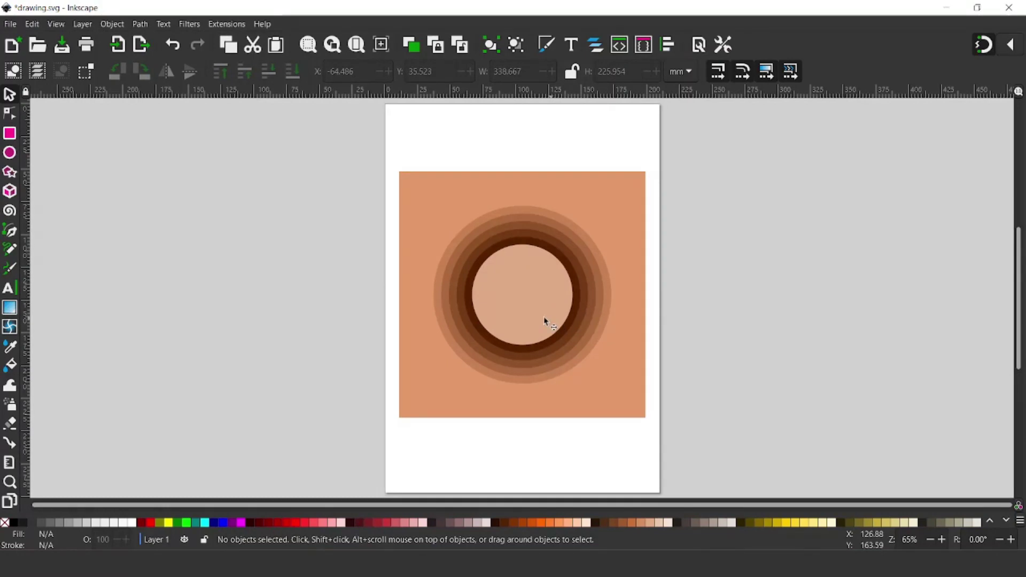
# Import the image boat-164977_1280 from the cut out folder into the drawing
pyautogui.click(9, 24)
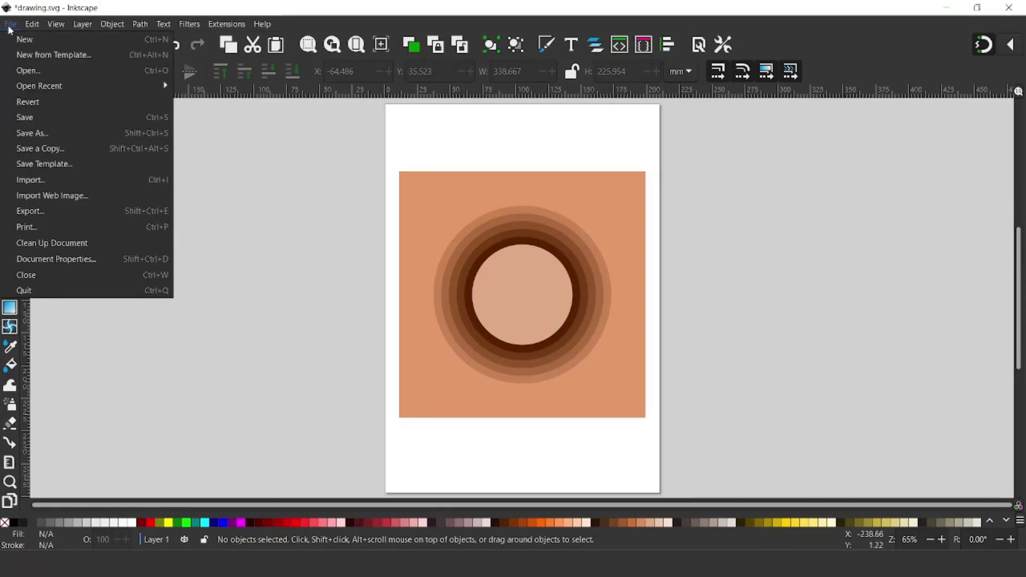
pyautogui.click(36, 182)
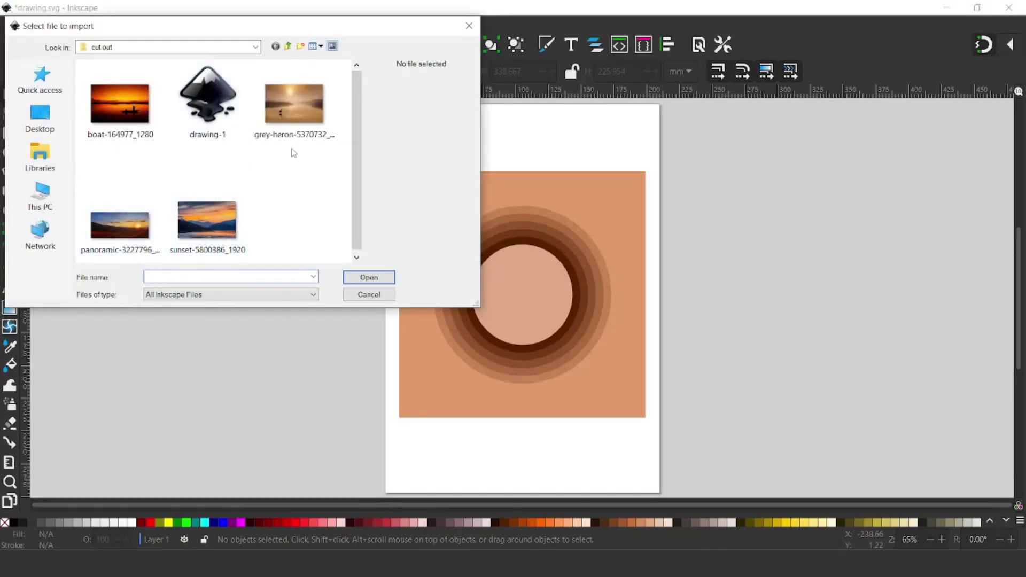
pyautogui.doubleClick(120, 104)
pyautogui.click(201, 170)
# Import the grey-heron-5370732 image from the cut out folder into the drawing
pyautogui.click(10, 25)
pyautogui.click(37, 178)
pyautogui.doubleClick(293, 107)
pyautogui.click(222, 188)
# Import the panoramic-3227796 image from the cut out folder into the drawing
pyautogui.click(10, 25)
pyautogui.click(40, 179)
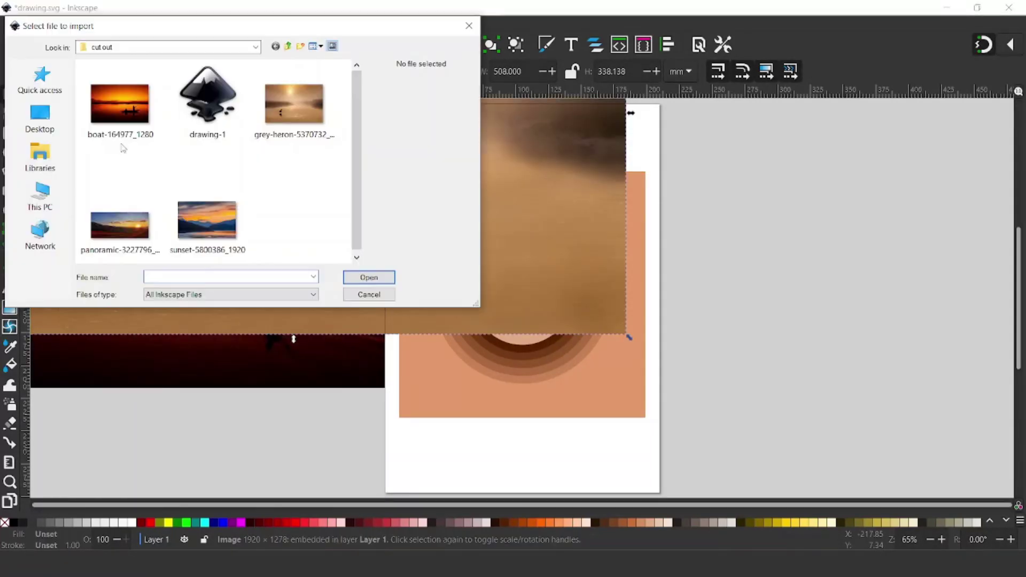
pyautogui.click(119, 227)
pyautogui.click(348, 280)
pyautogui.click(233, 205)
# Import the sunset-5800386_1920 image from the cut out folder into the drawing
pyautogui.click(11, 25)
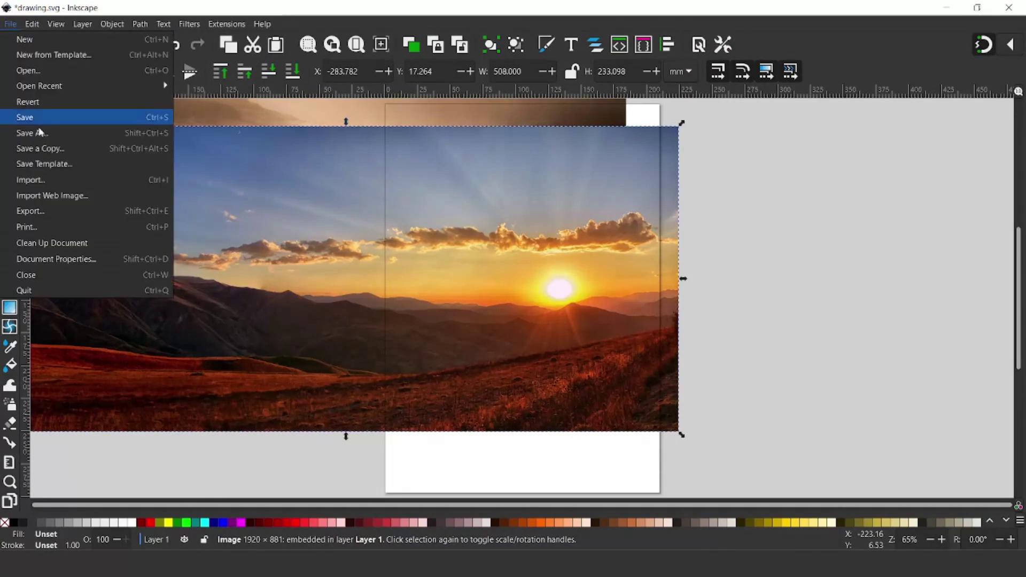
pyautogui.click(30, 179)
pyautogui.doubleClick(209, 222)
pyautogui.click(255, 220)
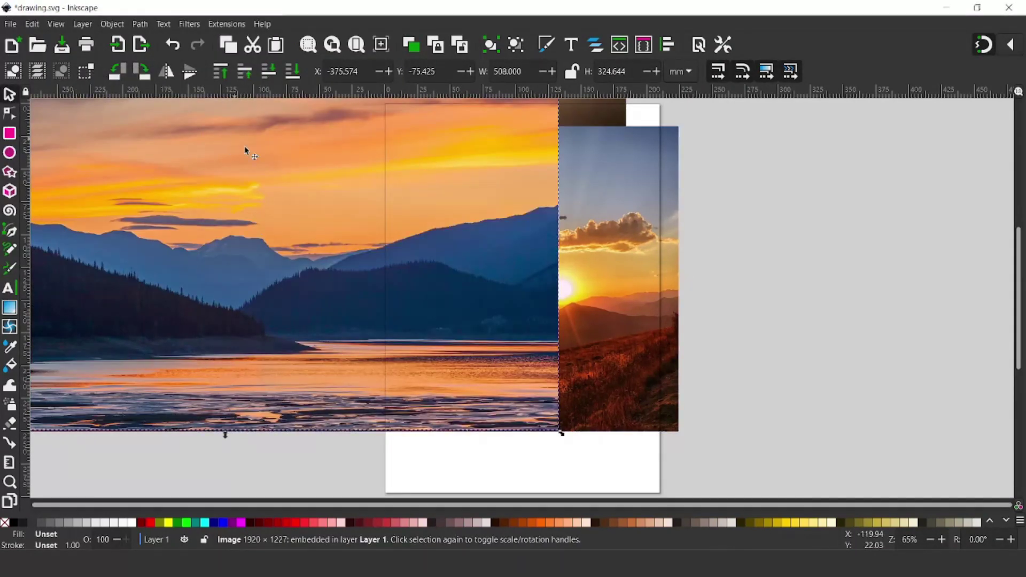
# Spread the four imported photos out separately around the page so the cut-out squares are uncovered
pyautogui.scroll(-4, 645, 317)
pyautogui.moveTo(564, 281); pyautogui.dragTo(465, 157)
pyautogui.moveTo(642, 206); pyautogui.dragTo(527, 353)
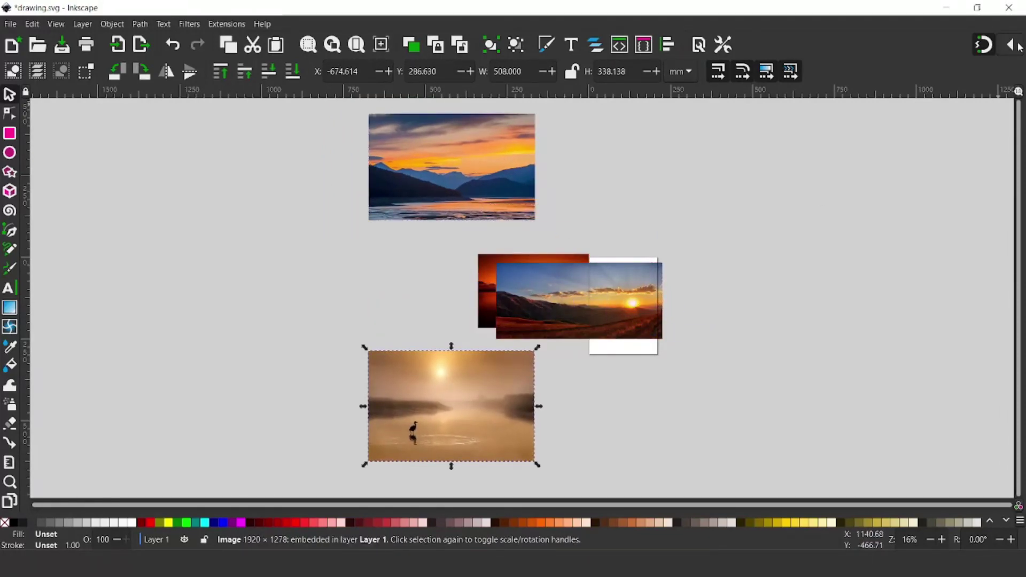
pyautogui.click(1010, 44)
pyautogui.click(611, 286)
pyautogui.moveTo(612, 287); pyautogui.dragTo(732, 175)
pyautogui.moveTo(534, 288); pyautogui.dragTo(456, 290)
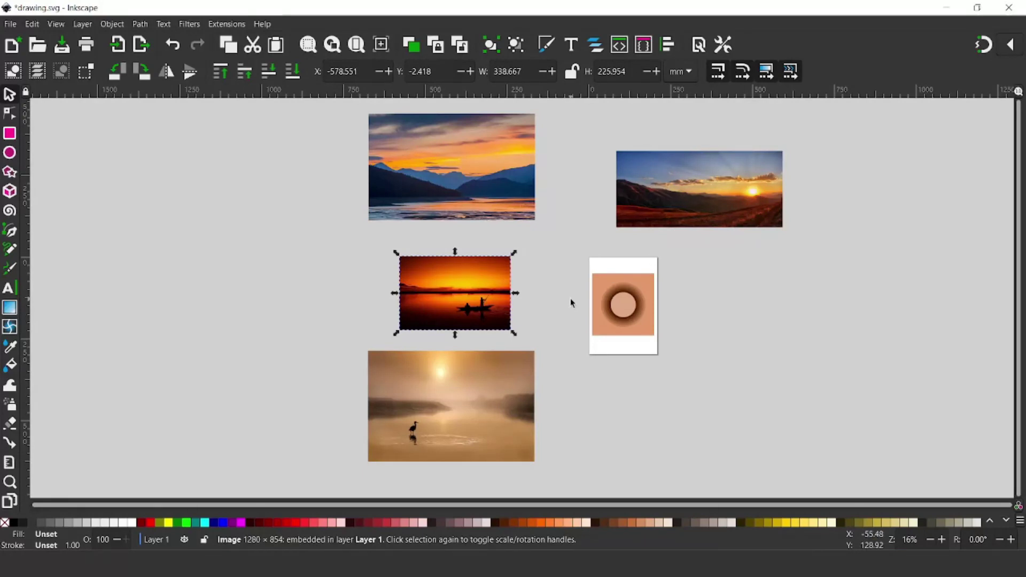
# Trace the heron in its photo as one closed path with the Pen tool, including neck, beak, back, tail and legs
pyautogui.click(414, 432)
pyautogui.scroll(3, 421, 419)
pyautogui.scroll(-3, 422, 419)
pyautogui.scroll(4, 505, 414)
pyautogui.moveTo(244, 306); pyautogui.dragTo(490, 318)
pyautogui.scroll(1, 384, 325)
pyautogui.scroll(3, 384, 325)
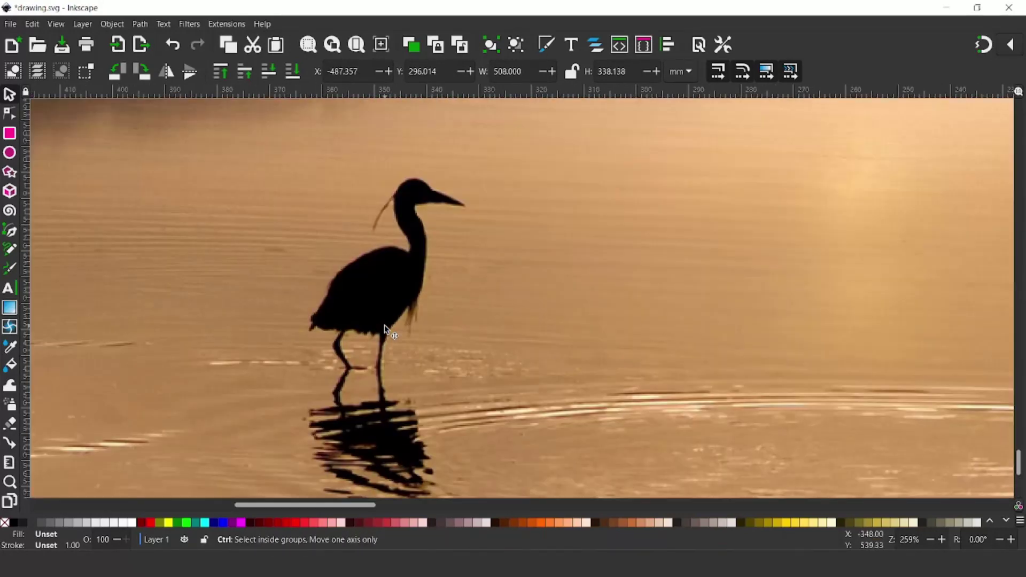
pyautogui.press('b')
pyautogui.click(389, 386)
pyautogui.click(390, 330)
pyautogui.moveTo(408, 306); pyautogui.dragTo(405, 327)
pyautogui.click(405, 322)
pyautogui.click(410, 311)
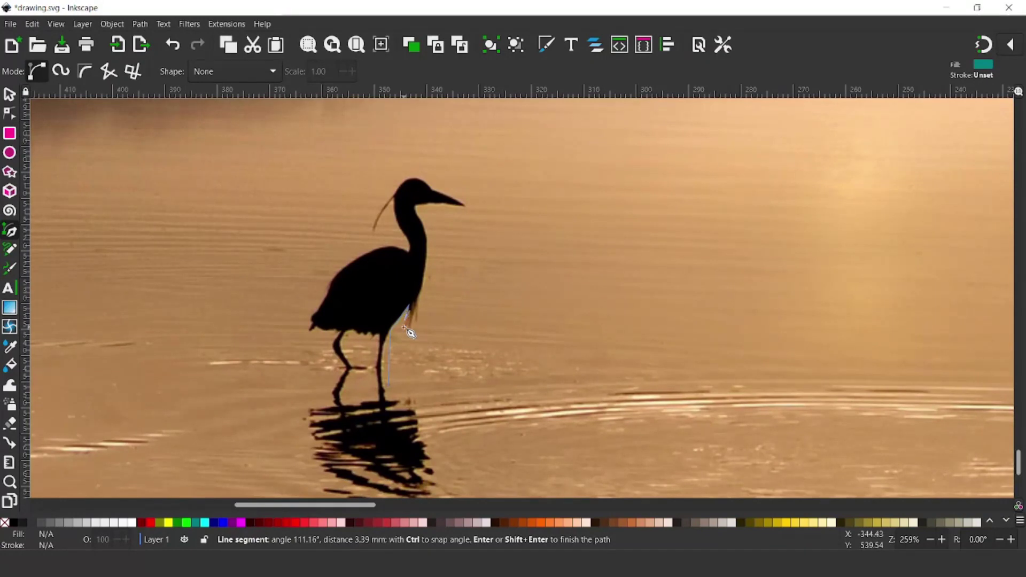
pyautogui.click(406, 325)
pyautogui.click(410, 313)
pyautogui.click(411, 336)
pyautogui.click(416, 309)
pyautogui.click(418, 320)
pyautogui.click(419, 296)
pyautogui.moveTo(427, 241); pyautogui.dragTo(426, 228)
pyautogui.moveTo(419, 219); pyautogui.dragTo(406, 240)
pyautogui.click(464, 205)
pyautogui.click(431, 189)
pyautogui.moveTo(409, 251); pyautogui.dragTo(407, 263)
pyautogui.moveTo(391, 246); pyautogui.dragTo(377, 246)
pyautogui.moveTo(335, 276); pyautogui.dragTo(326, 293)
pyautogui.moveTo(323, 306); pyautogui.dragTo(321, 309)
pyautogui.moveTo(313, 323); pyautogui.dragTo(316, 326)
pyautogui.click(309, 329)
pyautogui.click(356, 332)
pyautogui.click(356, 393)
pyautogui.click(361, 393)
pyautogui.click(362, 333)
pyautogui.click(383, 333)
pyautogui.click(382, 389)
pyautogui.click(388, 386)
# Reposition the nodes around the legs of the traced heron path
pyautogui.click(10, 114)
pyautogui.moveTo(363, 332); pyautogui.dragTo(371, 333)
pyautogui.moveTo(361, 393); pyautogui.dragTo(370, 395)
pyautogui.moveTo(356, 392); pyautogui.dragTo(364, 395)
pyautogui.moveTo(356, 332); pyautogui.dragTo(364, 334)
pyautogui.moveTo(390, 331); pyautogui.dragTo(389, 333)
# Delete the heron photo, keeping the traced heron shape
pyautogui.click(9, 95)
pyautogui.scroll(-3, 524, 294)
pyautogui.click(529, 284)
pyautogui.press('Delete')
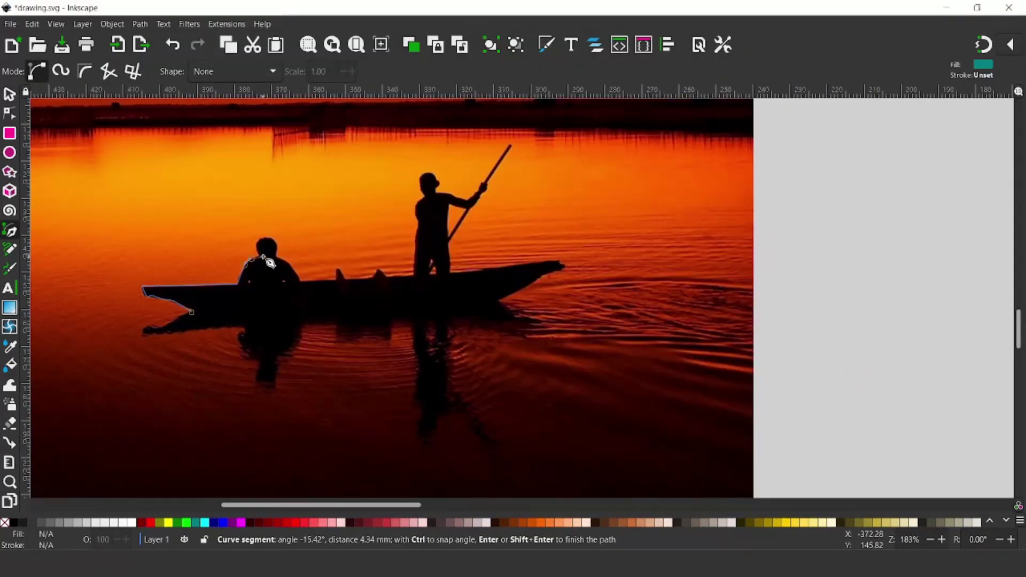
# Trace the boat, both men and their reflections in the boat photo as one closed path, leaving out the pole
pyautogui.moveTo(271, 264)
pyautogui.mouseDown()
pyautogui.moveTo(278, 270)
pyautogui.moveTo(272, 264)
pyautogui.mouseUp()
pyautogui.click(300, 281)
pyautogui.click(336, 280)
pyautogui.click(347, 279)
pyautogui.click(385, 277)
pyautogui.click(414, 275)
pyautogui.click(425, 196)
pyautogui.moveTo(431, 173); pyautogui.dragTo(487, 186)
pyautogui.click(439, 185)
pyautogui.click(436, 193)
pyautogui.click(450, 197)
pyautogui.click(469, 209)
pyautogui.click(450, 206)
pyautogui.click(450, 272)
pyautogui.moveTo(566, 266); pyautogui.dragTo(563, 272)
pyautogui.click(544, 276)
pyautogui.click(502, 300)
pyautogui.moveTo(535, 322); pyautogui.dragTo(534, 326)
pyautogui.click(454, 323)
pyautogui.click(450, 397)
pyautogui.click(488, 441)
pyautogui.moveTo(411, 321); pyautogui.dragTo(403, 319)
pyautogui.moveTo(300, 342); pyautogui.dragTo(295, 345)
pyautogui.click(289, 361)
pyautogui.click(273, 395)
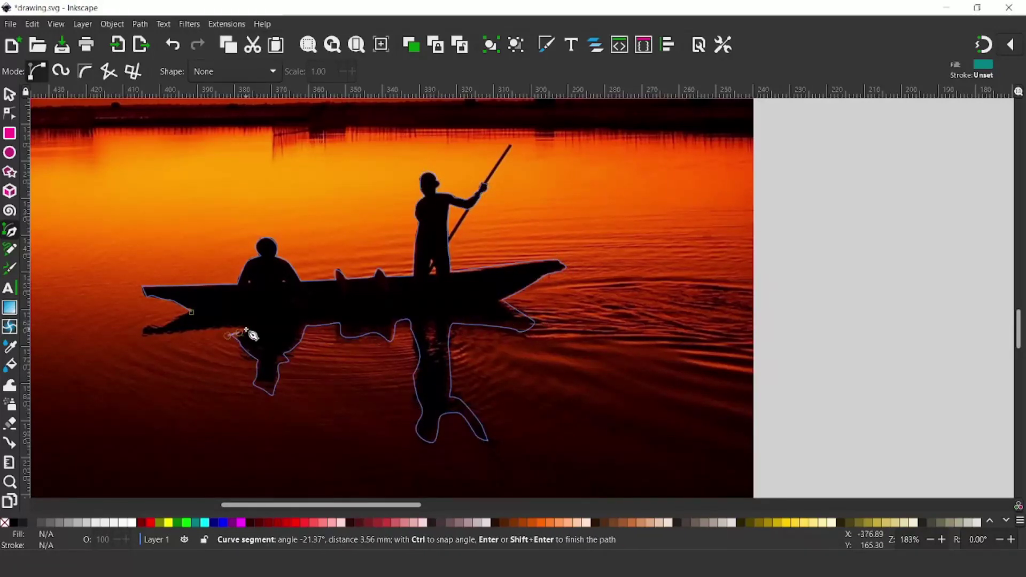
pyautogui.click(145, 335)
pyautogui.click(192, 311)
# Lower the traced boat shape's opacity to about 28% in the Fill and Stroke settings
pyautogui.press('n')
pyautogui.click(240, 334)
pyautogui.click(682, 347)
pyautogui.hotkey('ctrl', 'shift', 'f')
pyautogui.click(469, 299)
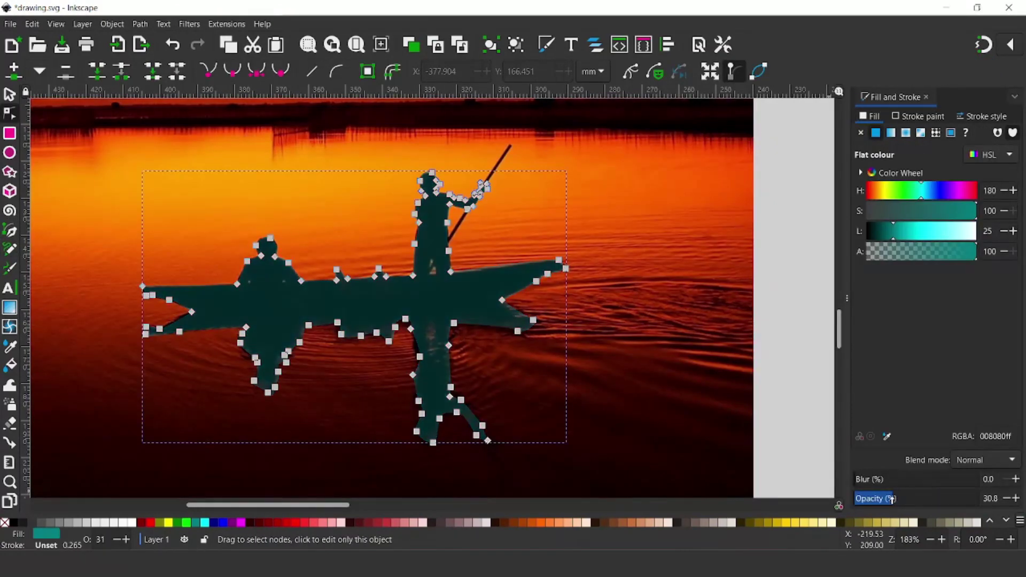
# Draw small closed triangles over the gap between the standing man's legs and over the matching gap in his reflection
pyautogui.click(10, 230)
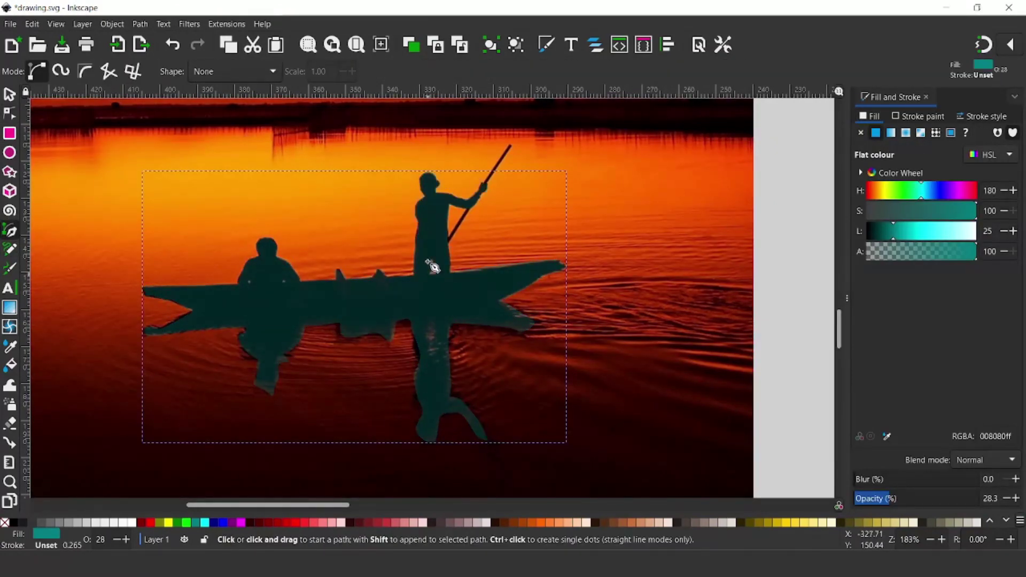
pyautogui.click(428, 274)
pyautogui.moveTo(431, 259); pyautogui.dragTo(434, 259)
pyautogui.click(428, 273)
pyautogui.click(429, 322)
pyautogui.click(432, 345)
pyautogui.click(436, 323)
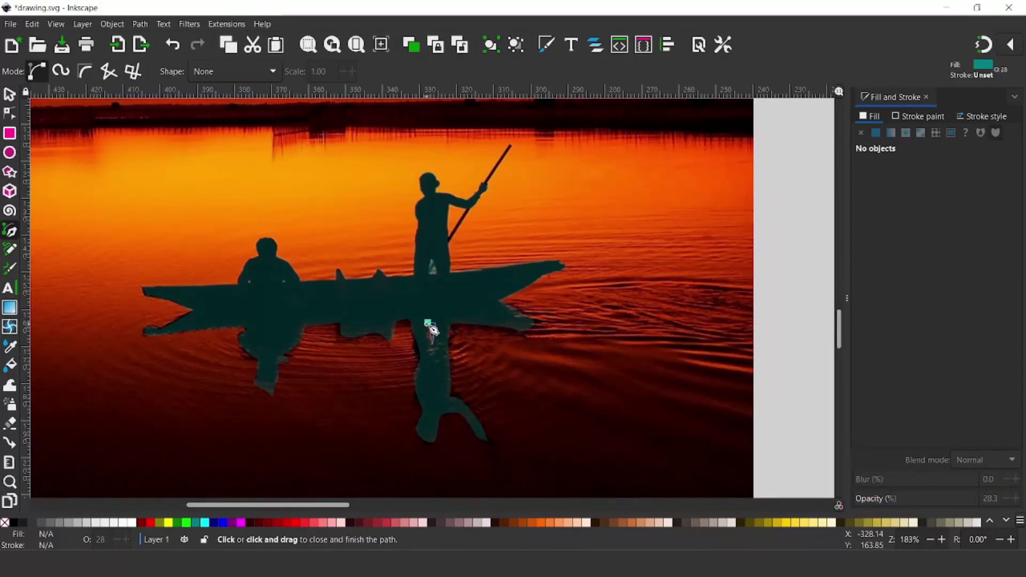
pyautogui.click(429, 322)
# Cut the reflection's triangle out of the boat shape with Difference
pyautogui.click(9, 95)
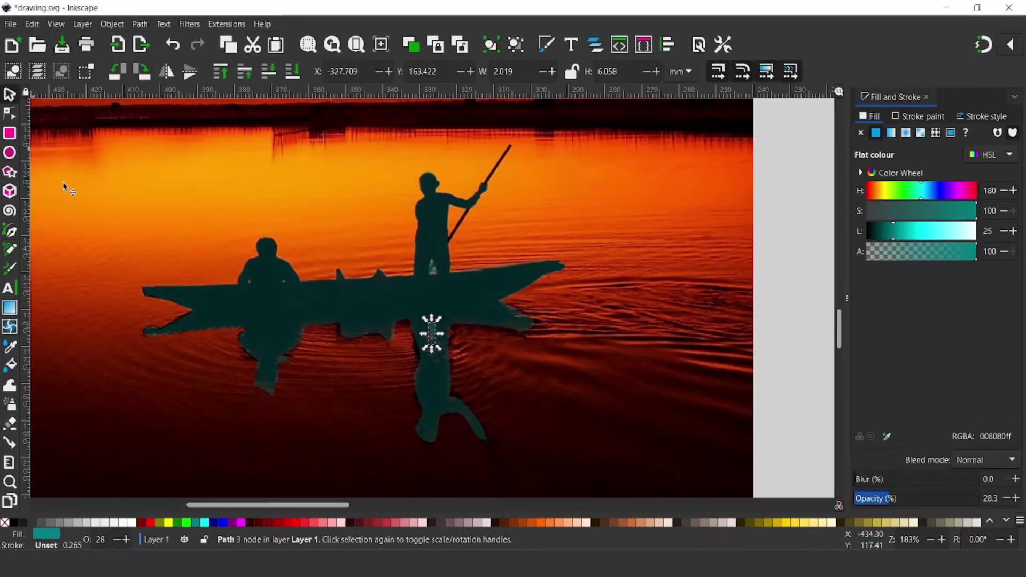
pyautogui.press('shift')
pyautogui.keyDown('shift'); pyautogui.click(368, 306); pyautogui.keyUp('shift')
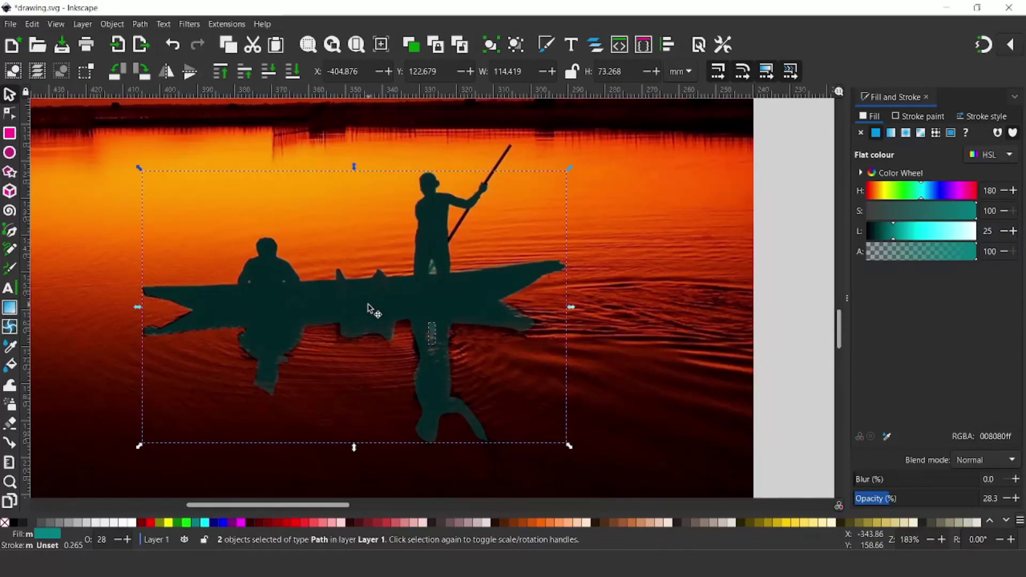
pyautogui.click(140, 24)
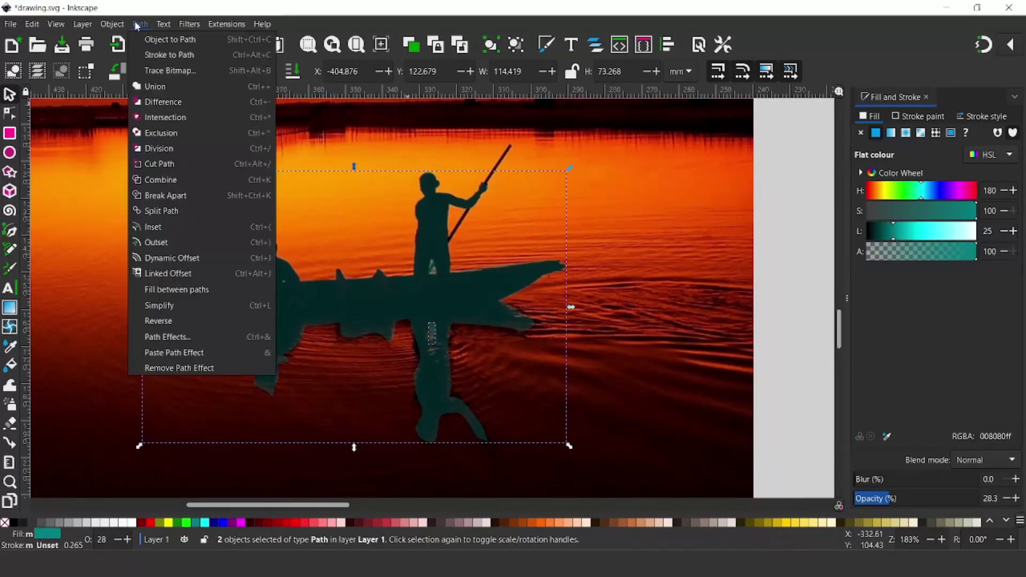
pyautogui.click(178, 102)
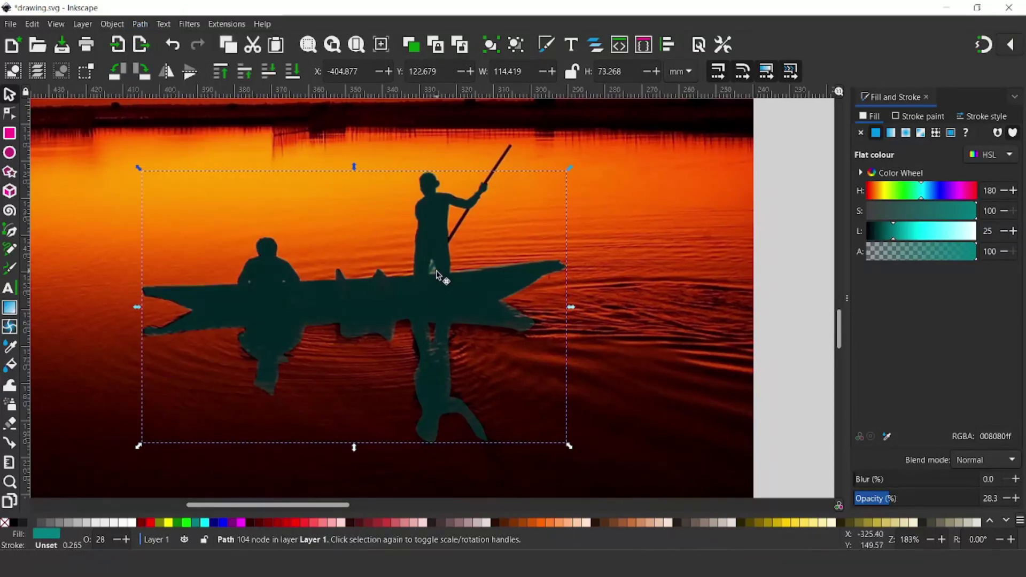
# Cut the triangle between the standing man's legs out of the boat shape with Difference
pyautogui.hotkey('ctrl', 'z')
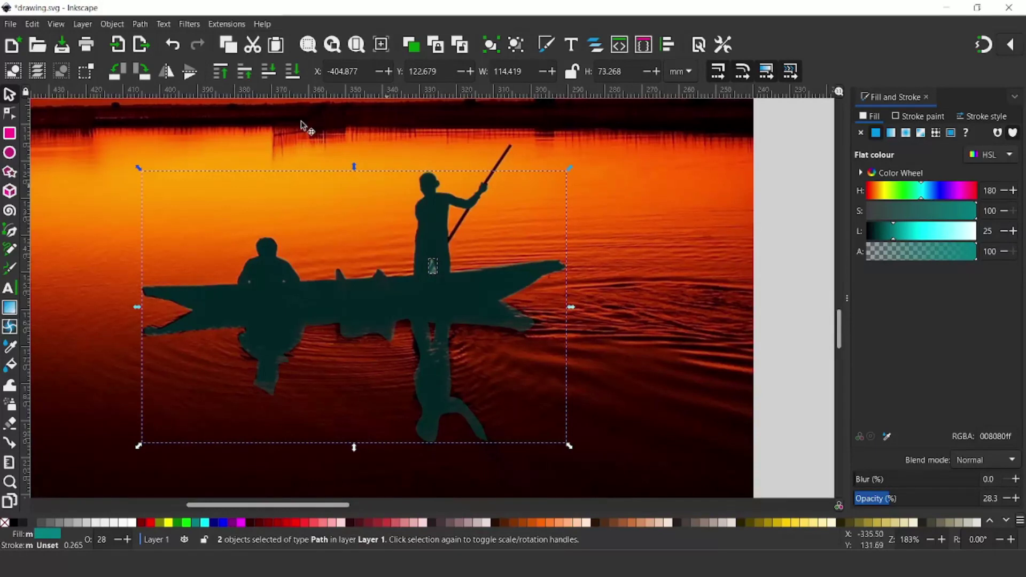
pyautogui.click(140, 25)
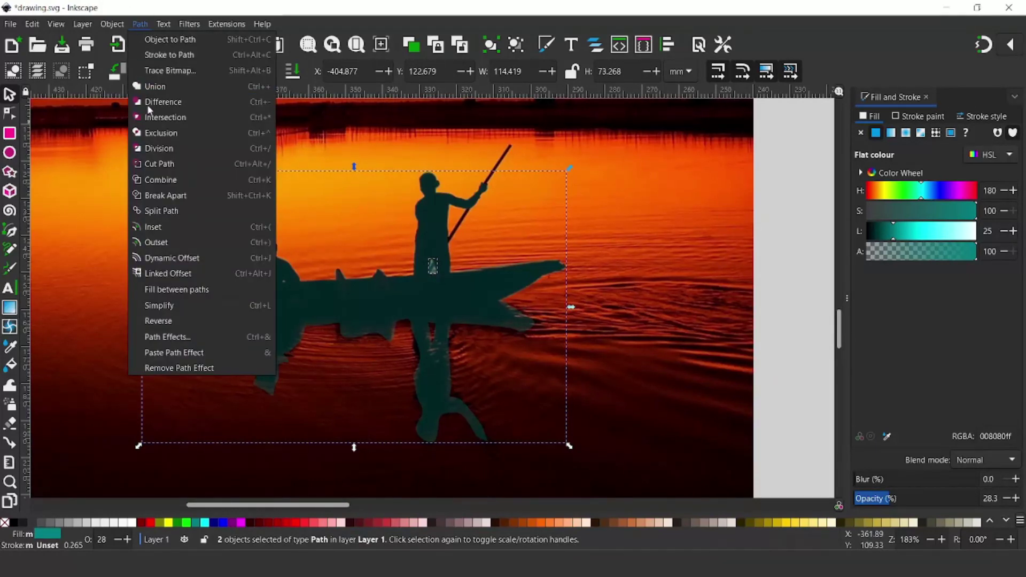
pyautogui.click(155, 102)
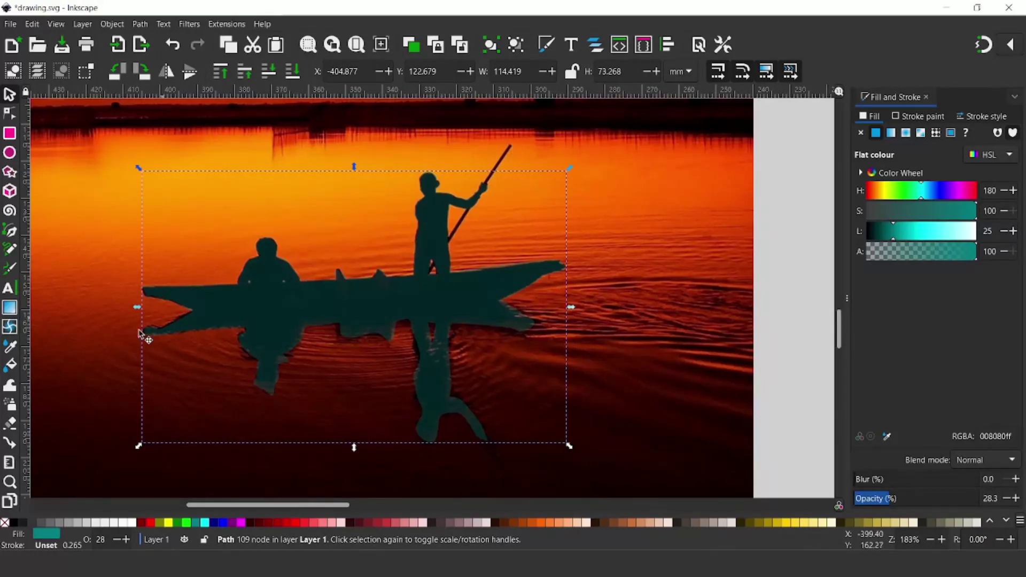
# Draw a thin upright rectangle about 1 by 69 mm, then rotate and move it over the standing man's pole
pyautogui.click(10, 135)
pyautogui.moveTo(579, 141); pyautogui.dragTo(577, 389)
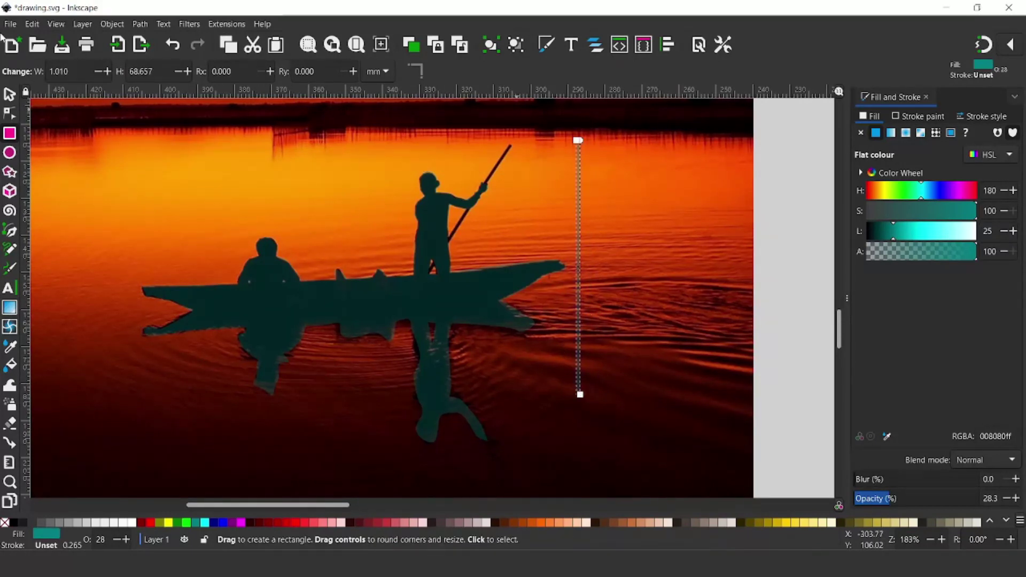
pyautogui.click(9, 95)
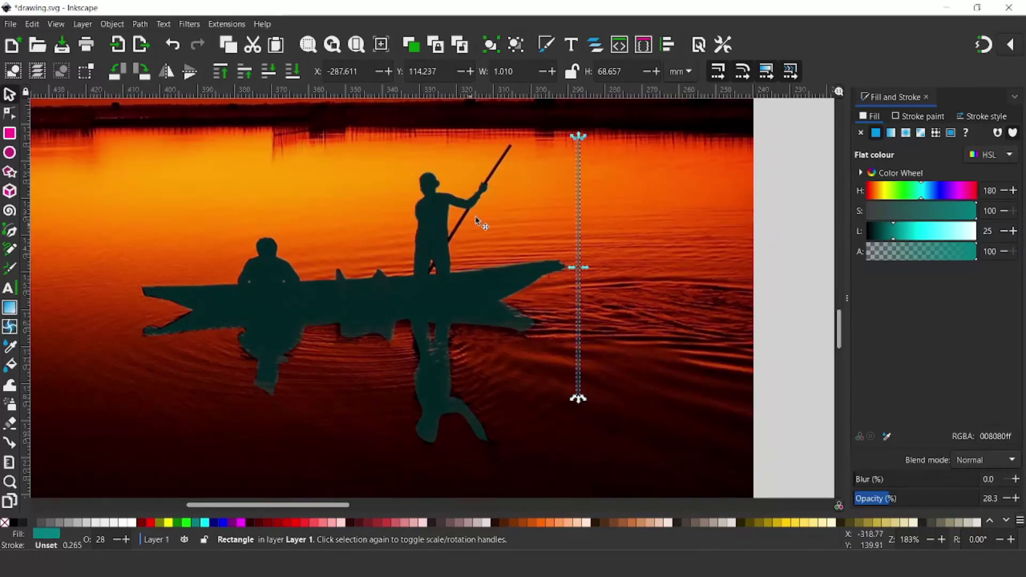
pyautogui.click(581, 231)
pyautogui.moveTo(585, 403); pyautogui.dragTo(537, 368)
pyautogui.moveTo(588, 253)
pyautogui.mouseDown()
pyautogui.moveTo(490, 213)
pyautogui.moveTo(442, 235)
pyautogui.moveTo(510, 149)
pyautogui.mouseUp()
pyautogui.moveTo(355, 357); pyautogui.dragTo(362, 370)
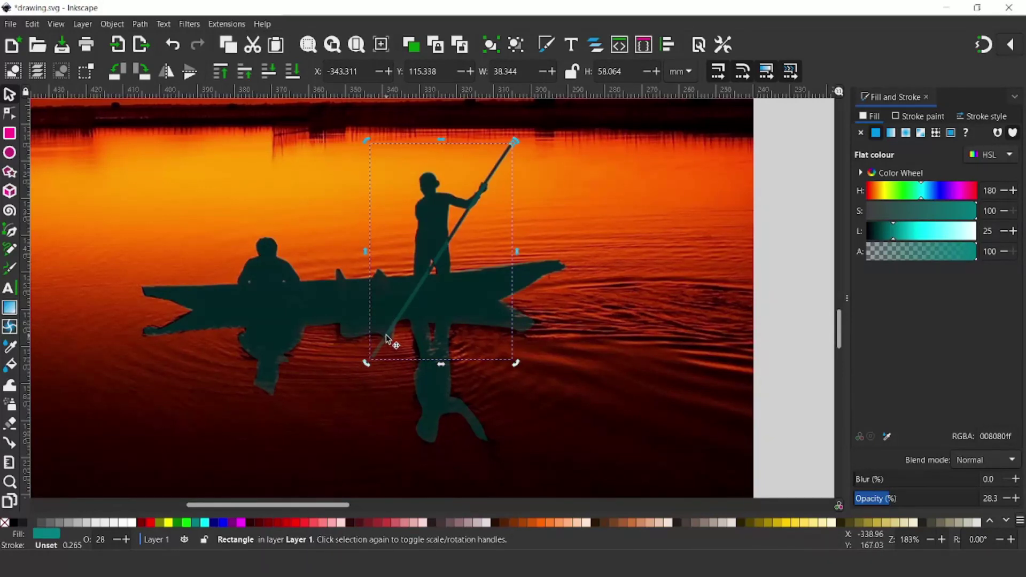
pyautogui.click(10, 113)
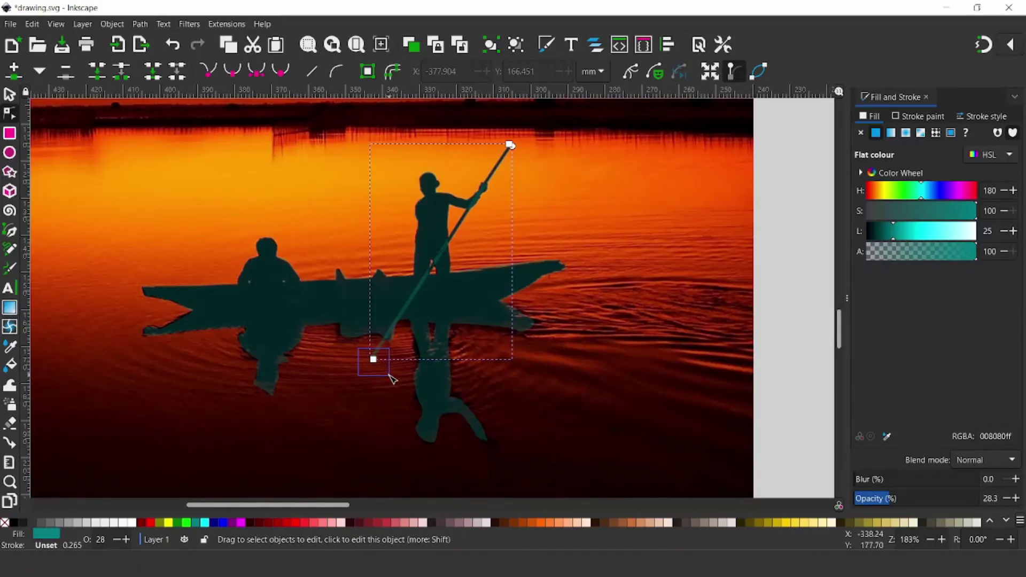
pyautogui.press('Escape')
pyautogui.click(374, 359)
pyautogui.press('Escape')
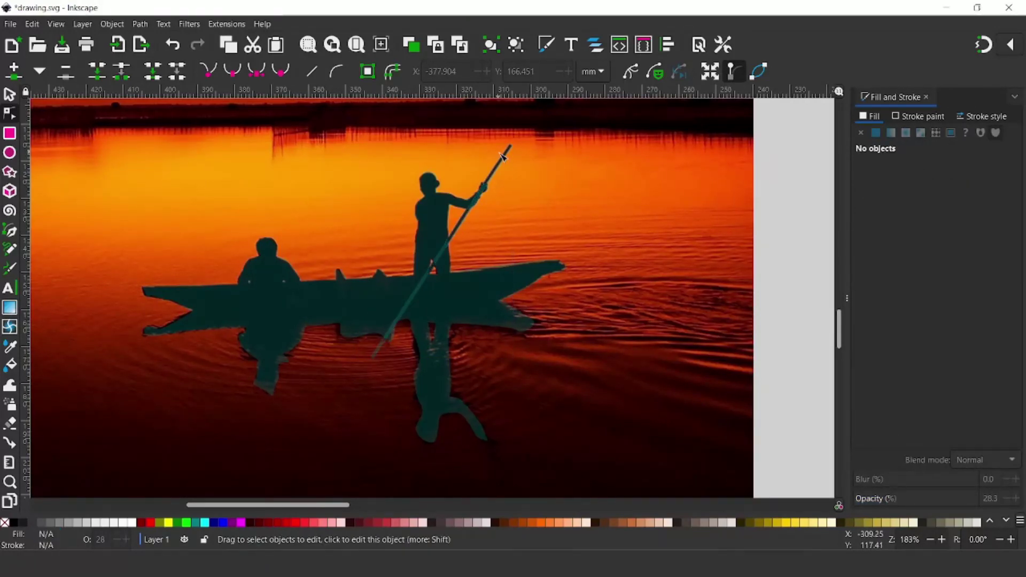
# Convert the pole rectangle to a path and move its lower end nodes up along the pole into the boat hull
pyautogui.click(505, 159)
pyautogui.press('s')
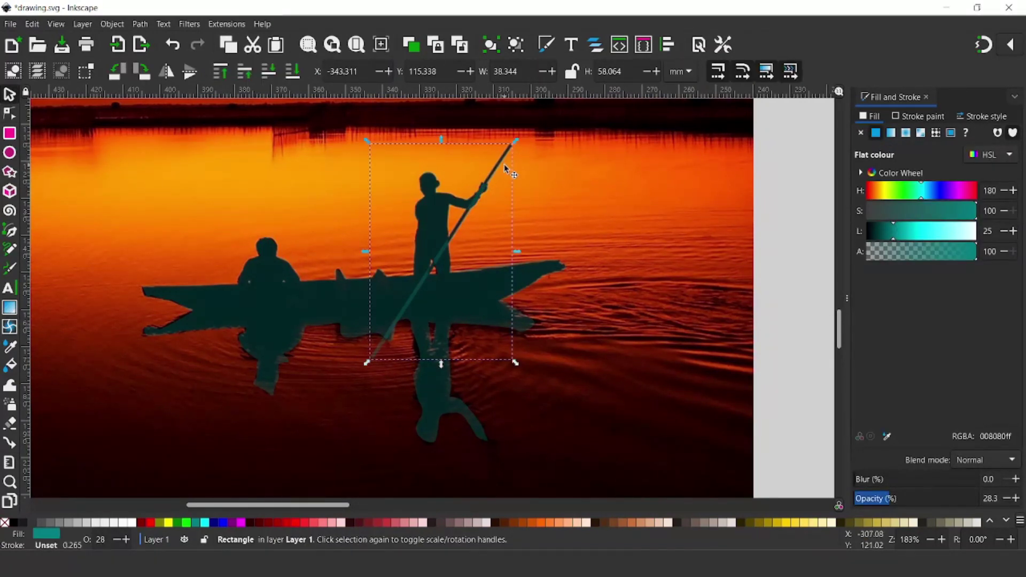
pyautogui.click(142, 24)
pyautogui.click(160, 47)
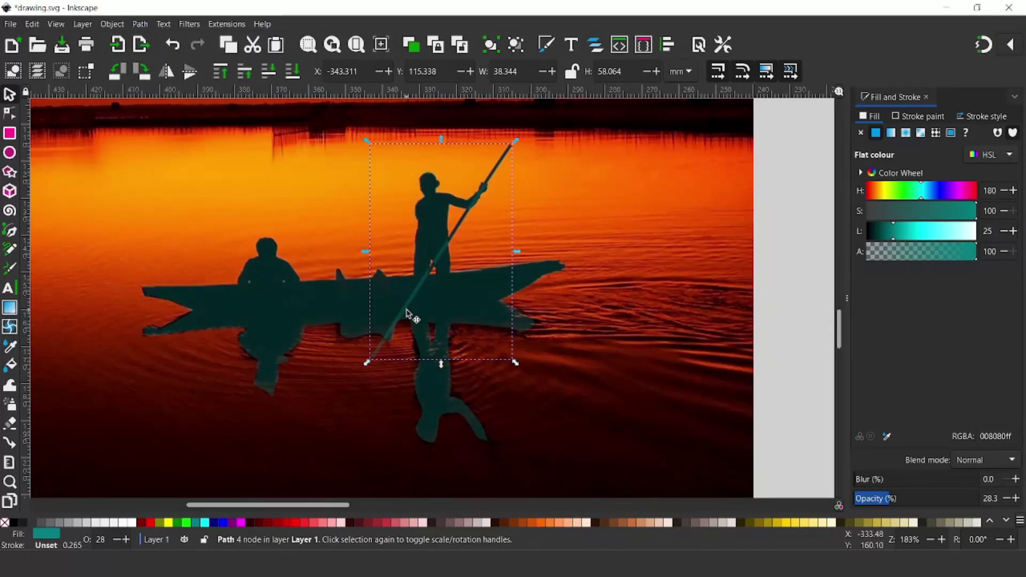
pyautogui.click(9, 113)
pyautogui.moveTo(352, 349); pyautogui.dragTo(414, 303)
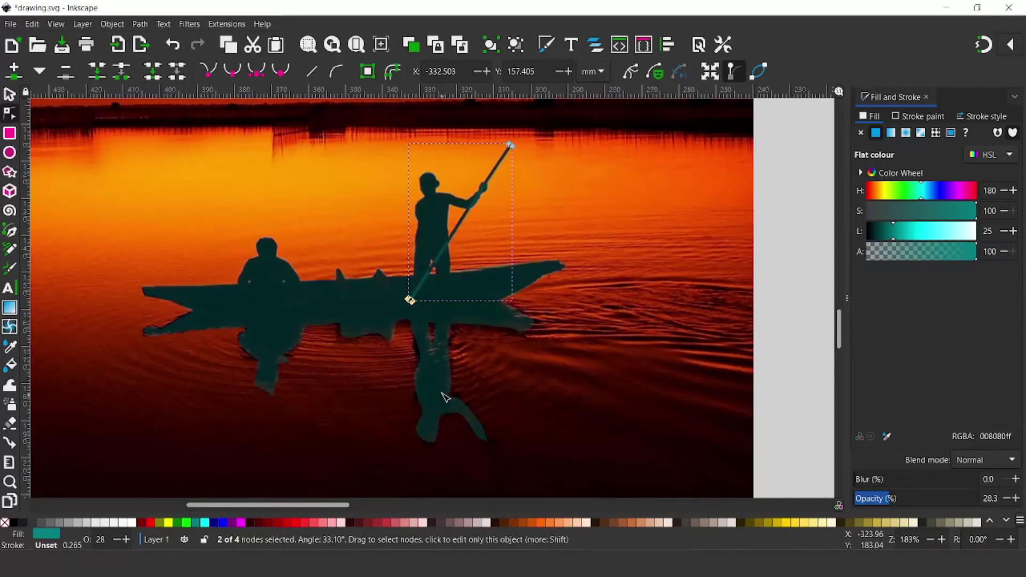
# Merge the pole and the boat shape into one path with Union
pyautogui.keyDown('shift'); pyautogui.click(271, 304); pyautogui.keyUp('shift')
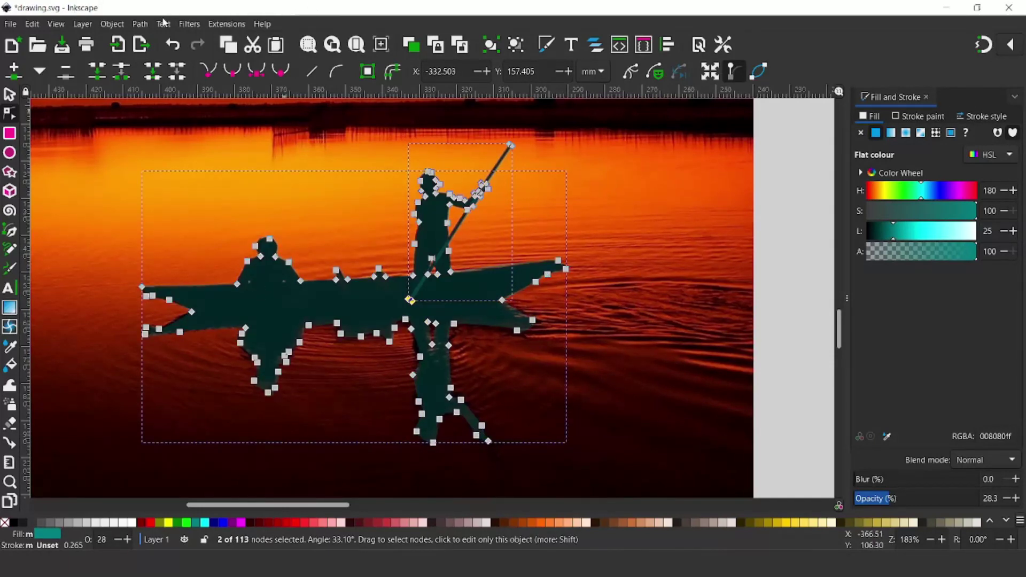
pyautogui.click(142, 25)
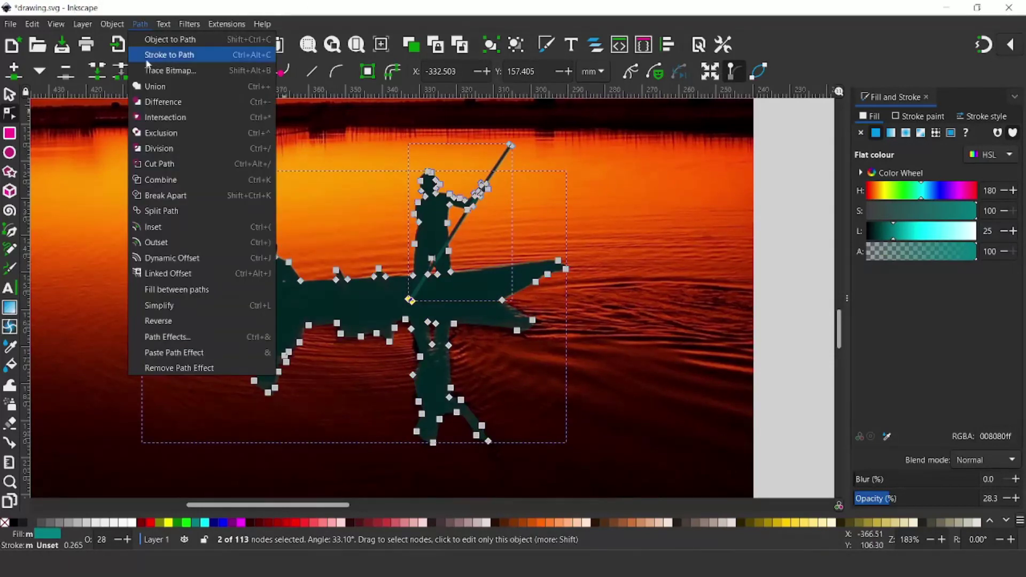
pyautogui.click(161, 85)
# Delete the boat photo, keeping the traced boat shape
pyautogui.press('s')
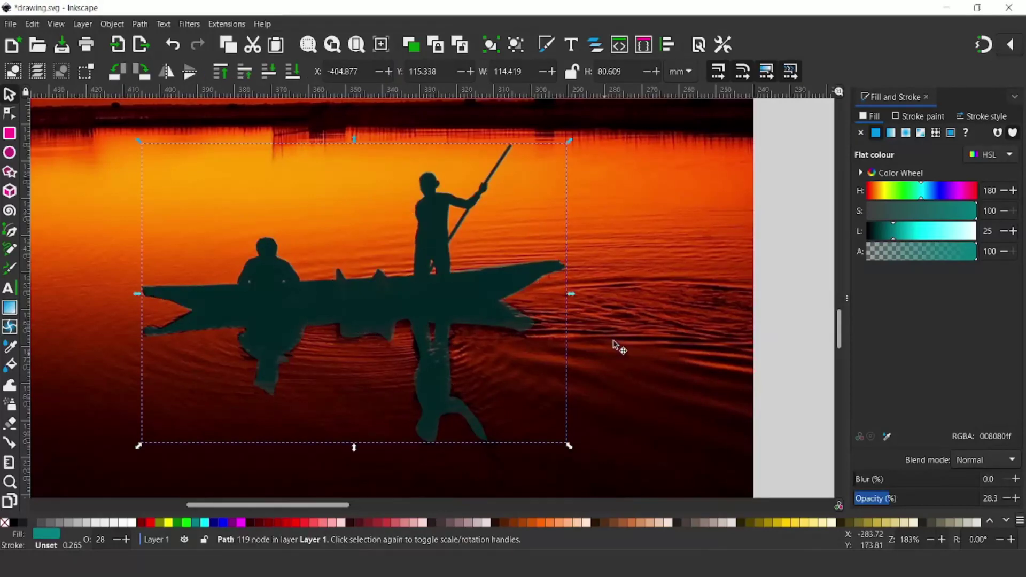
pyautogui.click(651, 210)
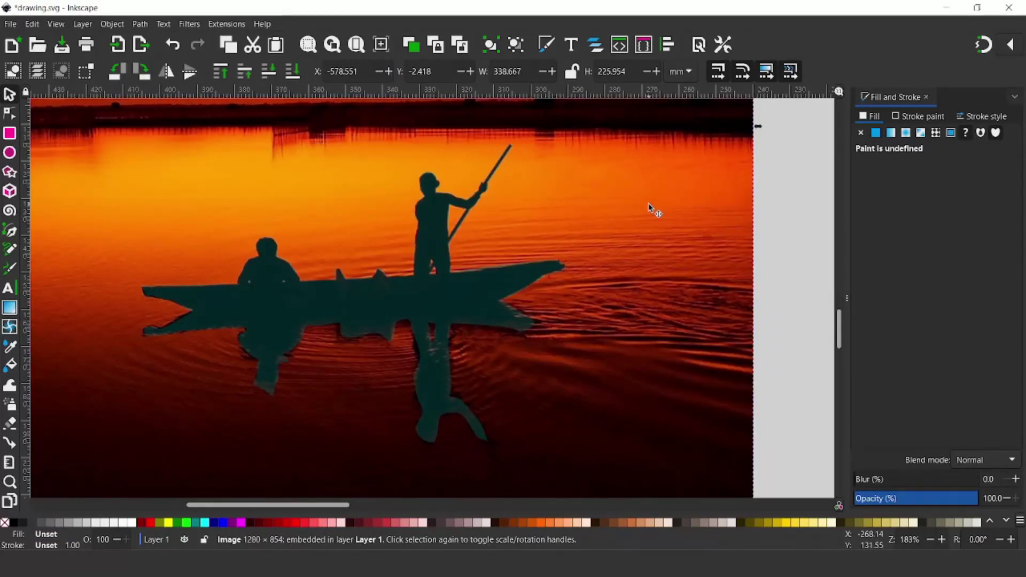
pyautogui.press('Delete')
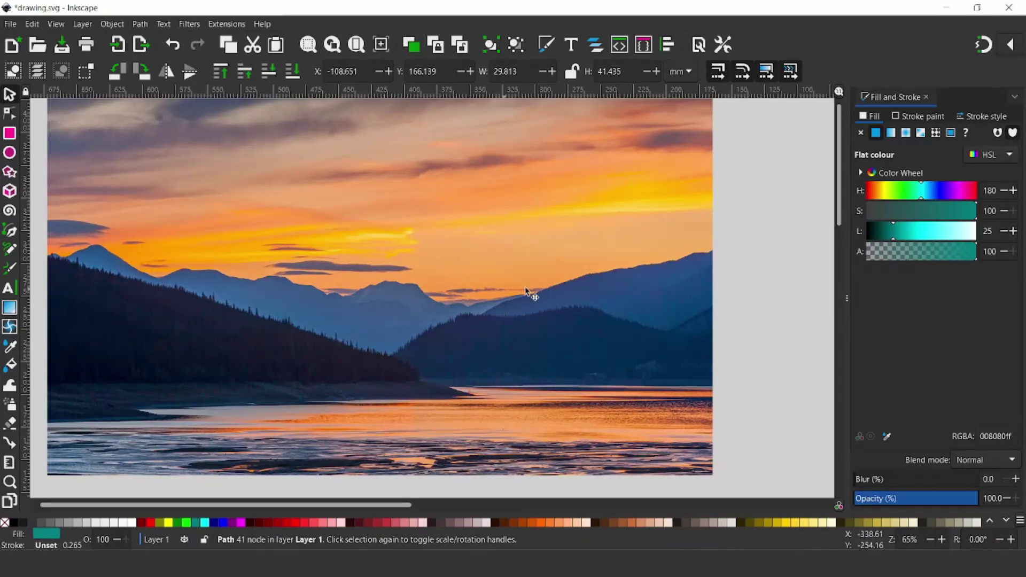
# Trace the distant mountain ridge in the lake photo with the Pen tool and close the shape below it, extending past the photo's edges
pyautogui.press('b')
pyautogui.click(50, 271)
pyautogui.moveTo(96, 246); pyautogui.dragTo(113, 251)
pyautogui.click(292, 282)
pyautogui.moveTo(329, 294); pyautogui.dragTo(452, 302)
pyautogui.moveTo(527, 295); pyautogui.dragTo(613, 271)
pyautogui.moveTo(677, 260); pyautogui.dragTo(707, 251)
pyautogui.click(735, 250)
pyautogui.click(737, 359)
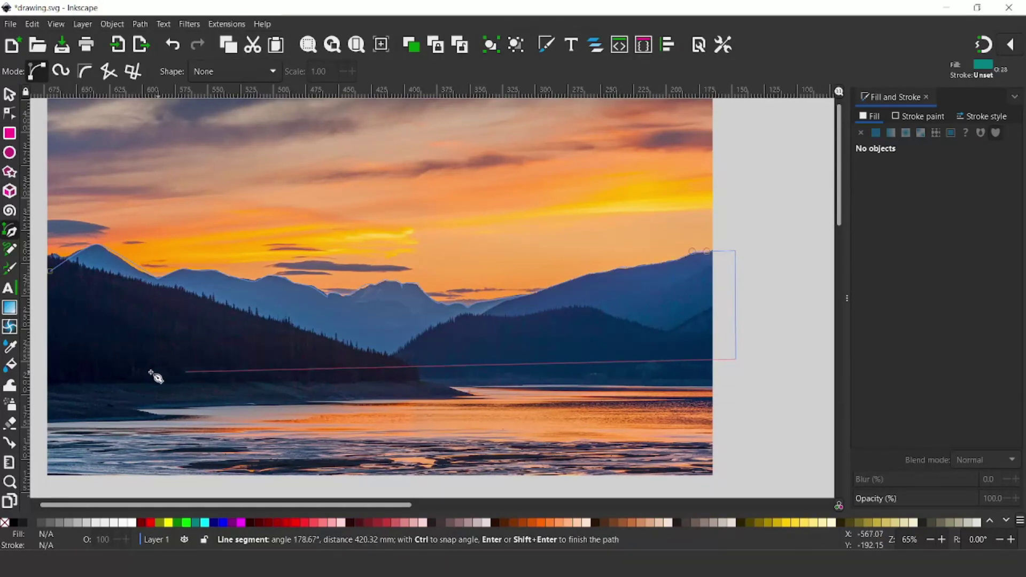
pyautogui.click(41, 378)
pyautogui.click(40, 272)
pyautogui.click(50, 271)
# Trace the darker nearer hills in the lake photo as a closed shape reaching down over the water
pyautogui.click(37, 251)
pyautogui.moveTo(161, 286); pyautogui.dragTo(170, 289)
pyautogui.moveTo(360, 351); pyautogui.dragTo(367, 352)
pyautogui.click(393, 355)
pyautogui.moveTo(716, 303); pyautogui.dragTo(725, 304)
pyautogui.click(755, 310)
pyautogui.click(754, 414)
pyautogui.click(37, 447)
pyautogui.click(38, 252)
# Trace the lake's shoreline and close the water shape around the lower edge of the photo
pyautogui.click(38, 423)
pyautogui.moveTo(164, 419); pyautogui.dragTo(174, 416)
pyautogui.click(306, 402)
pyautogui.moveTo(530, 385); pyautogui.dragTo(541, 383)
pyautogui.click(733, 388)
pyautogui.click(727, 489)
pyautogui.click(43, 489)
pyautogui.click(37, 423)
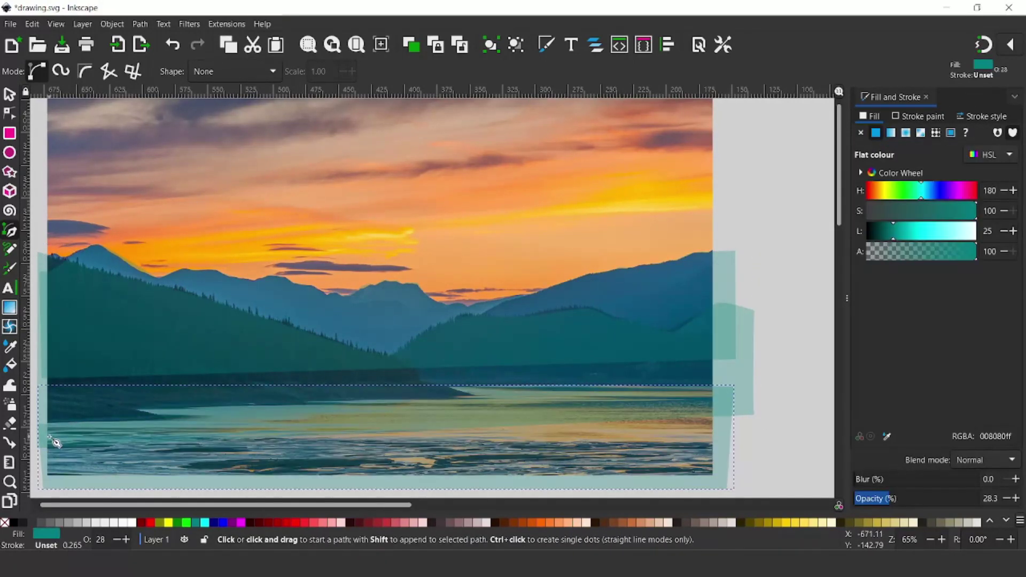
# Remove the lake photo and show the traced ridge in orange, the hills in brown and the water in teal at full opacity
pyautogui.click(10, 95)
pyautogui.click(455, 209)
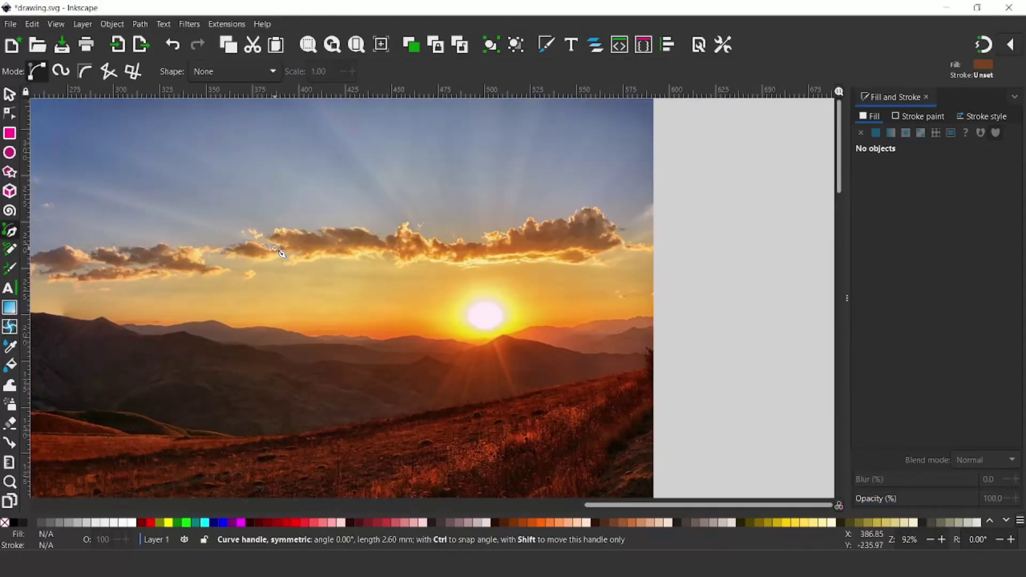
# Trace the large cloud bank above the sun in the sunset photo as a closed shape with the Pen tool
pyautogui.moveTo(284, 238); pyautogui.dragTo(299, 235)
pyautogui.click(396, 241)
pyautogui.click(468, 242)
pyautogui.click(486, 238)
pyautogui.click(502, 236)
pyautogui.click(528, 219)
pyautogui.click(573, 215)
pyautogui.click(597, 209)
pyautogui.click(621, 244)
pyautogui.click(571, 264)
pyautogui.click(475, 264)
pyautogui.click(451, 264)
pyautogui.click(411, 264)
pyautogui.click(364, 251)
pyautogui.click(346, 260)
pyautogui.click(293, 260)
pyautogui.click(223, 251)
# Trace the upper strip of the small cloud to the left of the large cloud bank as a closed shape
pyautogui.click(34, 259)
pyautogui.click(130, 248)
pyautogui.click(174, 245)
pyautogui.click(200, 249)
pyautogui.click(208, 261)
pyautogui.click(123, 268)
pyautogui.click(34, 259)
# Trace the lower strip of the small left cloud as a separate closed shape
pyautogui.click(48, 283)
pyautogui.click(201, 260)
pyautogui.click(215, 275)
pyautogui.click(135, 278)
pyautogui.click(92, 284)
pyautogui.click(48, 283)
# Select all nodes of the three cloud shapes and make them smooth
pyautogui.click(10, 94)
pyautogui.keyDown('shift'); pyautogui.click(123, 258); pyautogui.keyUp('shift')
pyautogui.keyDown('shift'); pyautogui.click(342, 243); pyautogui.keyUp('shift')
pyautogui.click(9, 113)
pyautogui.moveTo(636, 171); pyautogui.dragTo(76, 351)
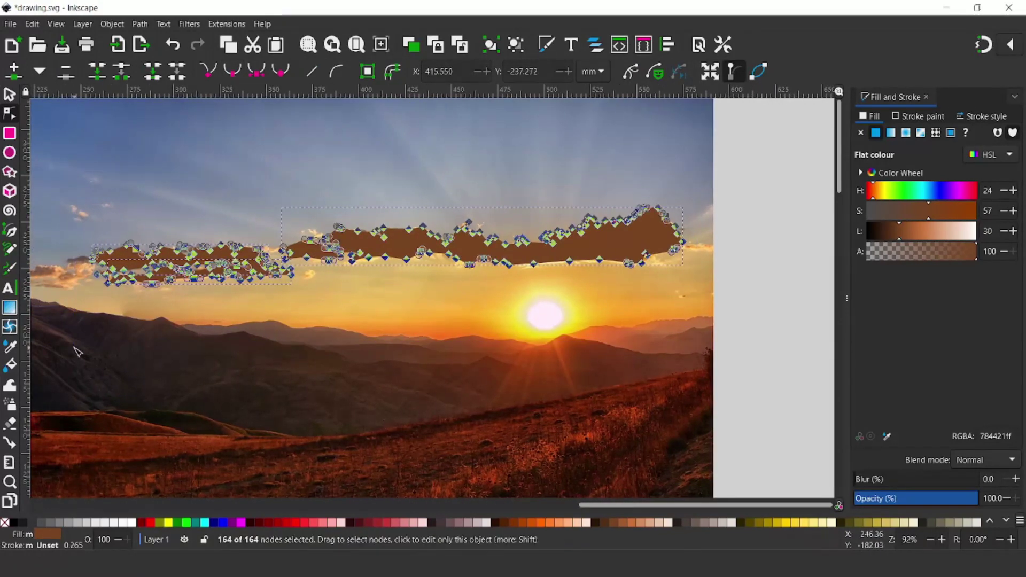
pyautogui.click(232, 78)
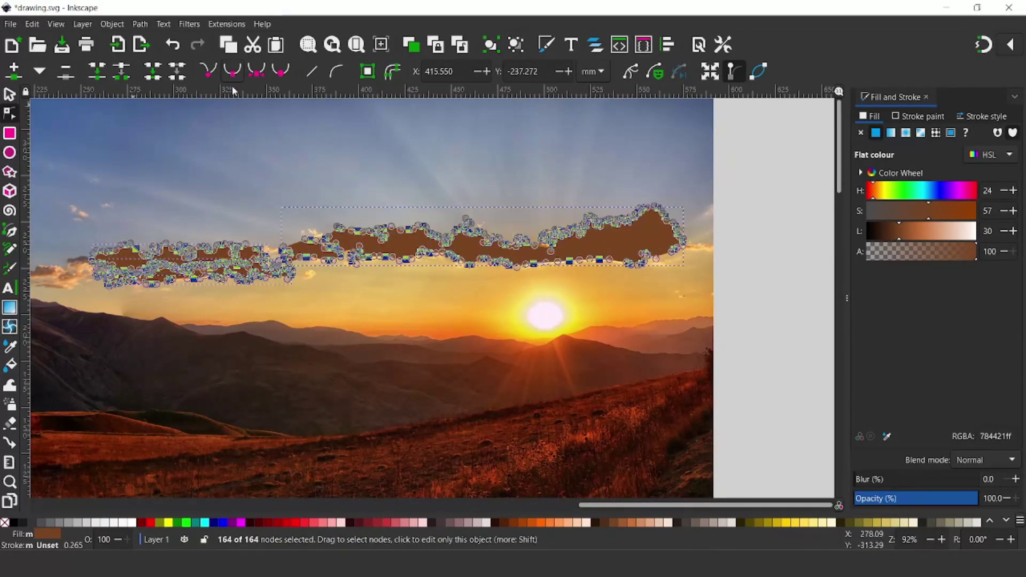
pyautogui.press('Escape')
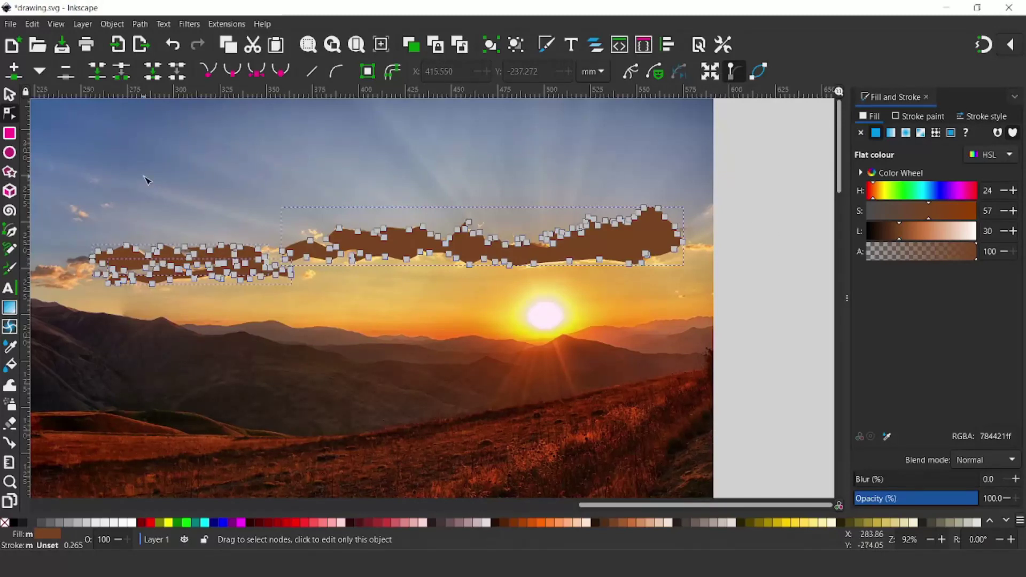
pyautogui.press('Escape')
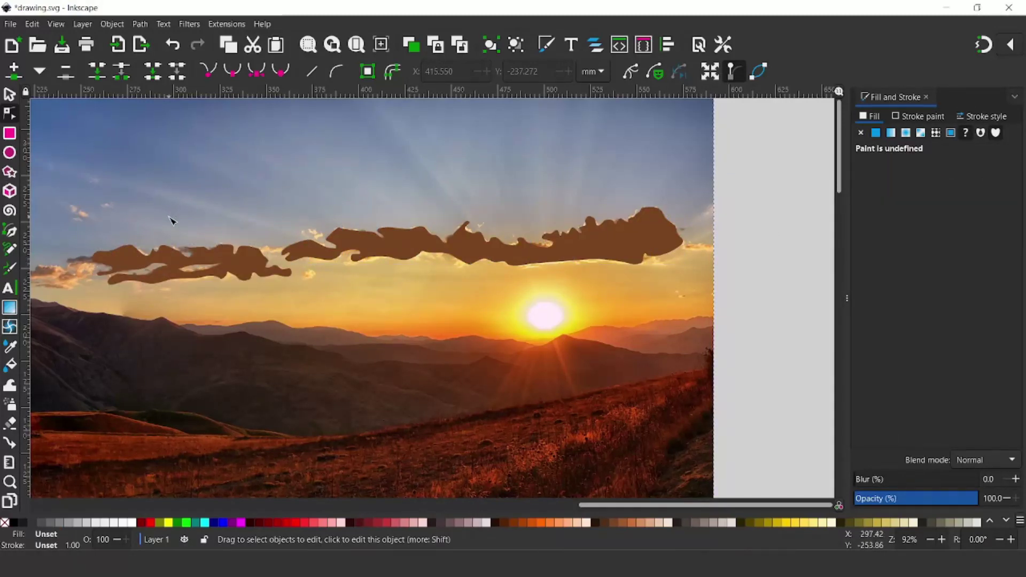
# Move the lower small cloud down clear of the upper one and delete the sunset photo
pyautogui.click(9, 94)
pyautogui.click(211, 314)
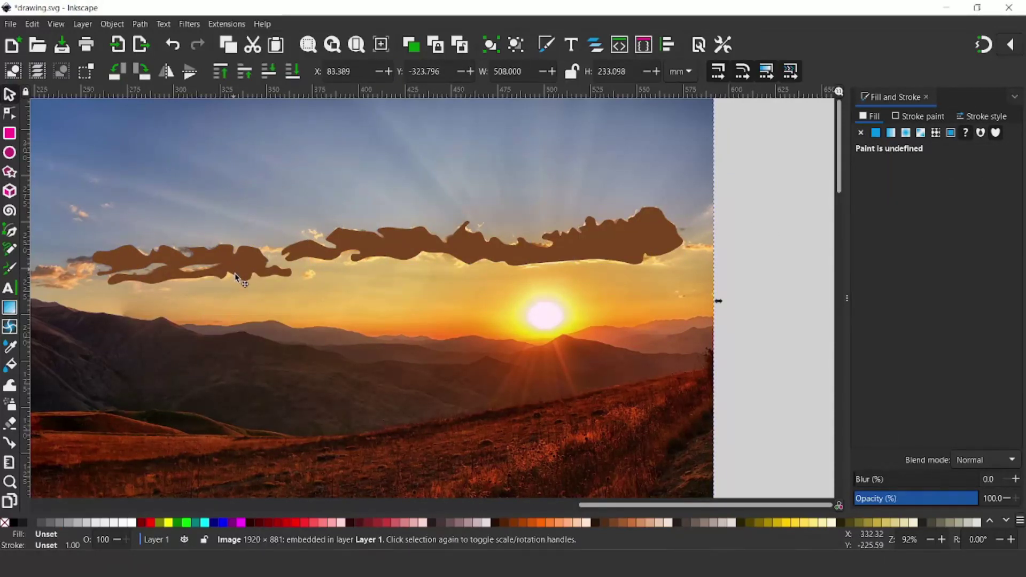
pyautogui.moveTo(235, 276); pyautogui.dragTo(246, 292)
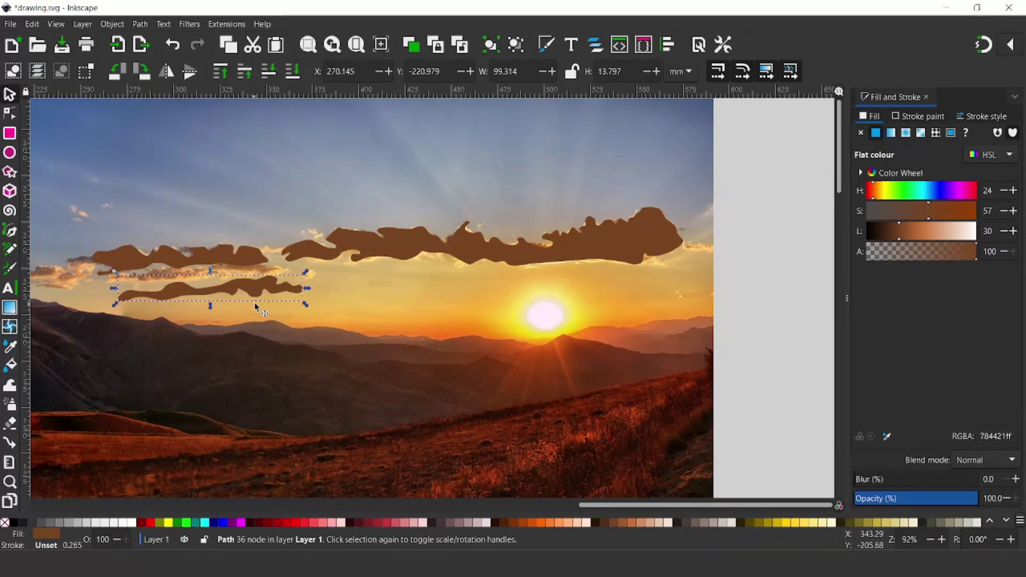
pyautogui.click(230, 177)
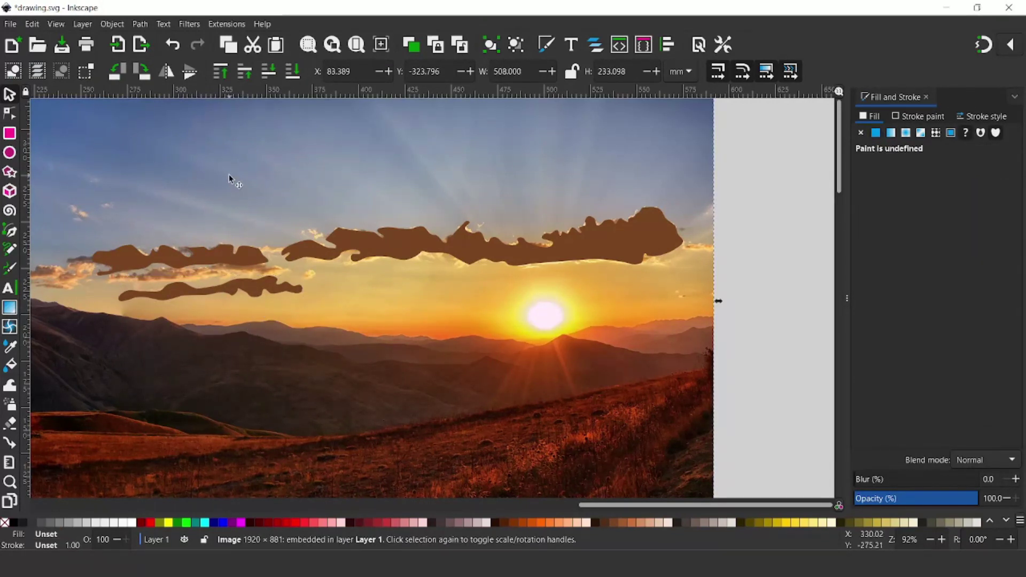
pyautogui.press('Delete')
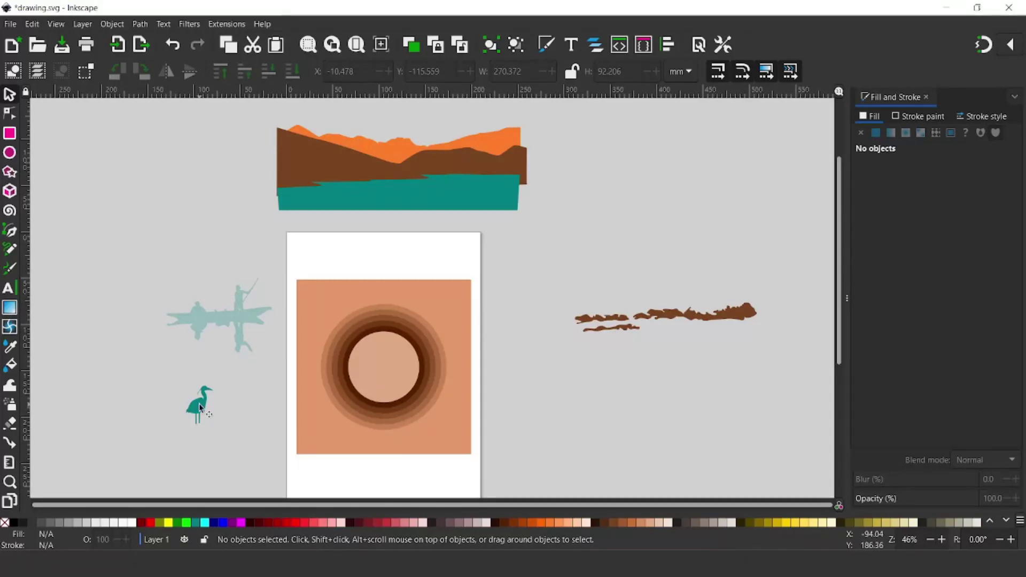
# Move the heron silhouette onto the lower left rim of the circular hole in the stacked squares
pyautogui.moveTo(208, 412); pyautogui.dragTo(377, 371)
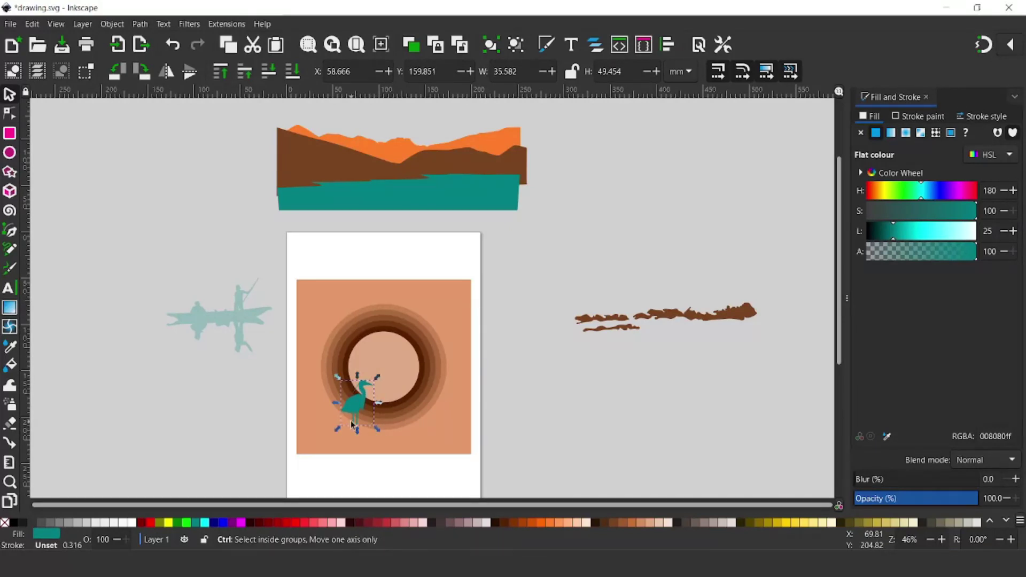
pyautogui.scroll(2, 352, 425)
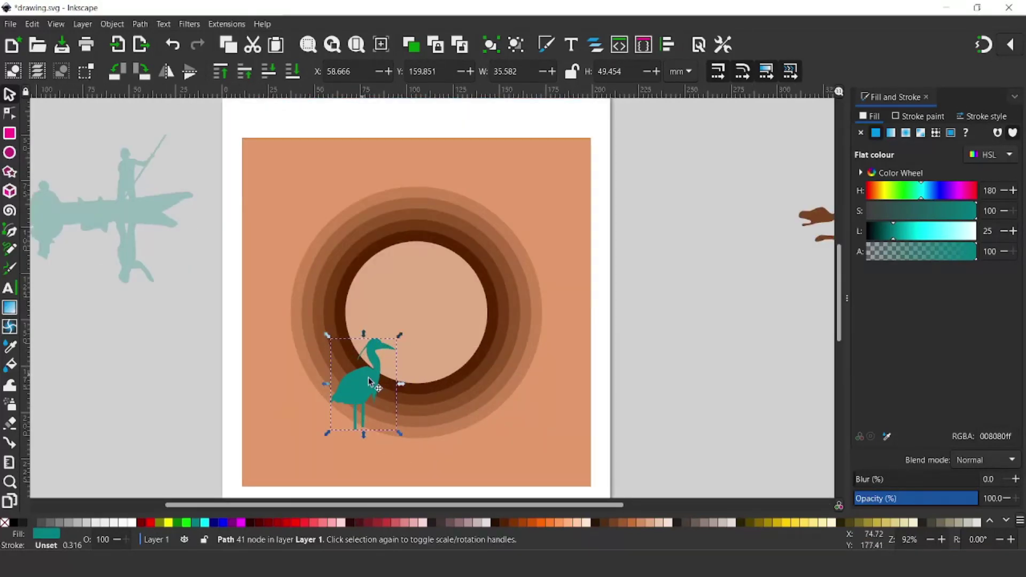
pyautogui.moveTo(365, 383); pyautogui.dragTo(365, 385)
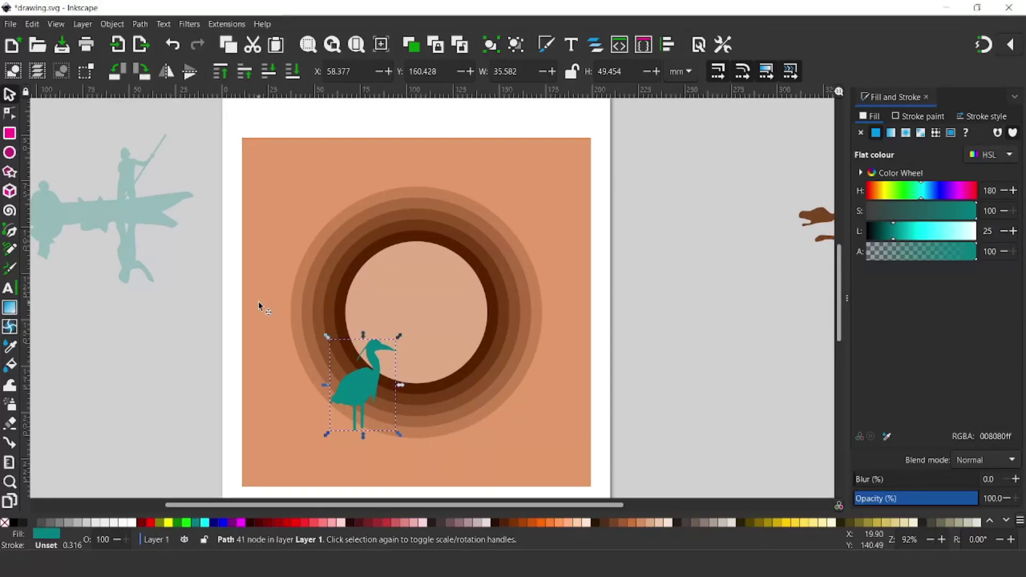
# Try to merge the heron with the grouped squares using Union
pyautogui.press('shift')
pyautogui.keyDown('shift'); pyautogui.click(276, 252); pyautogui.keyUp('shift')
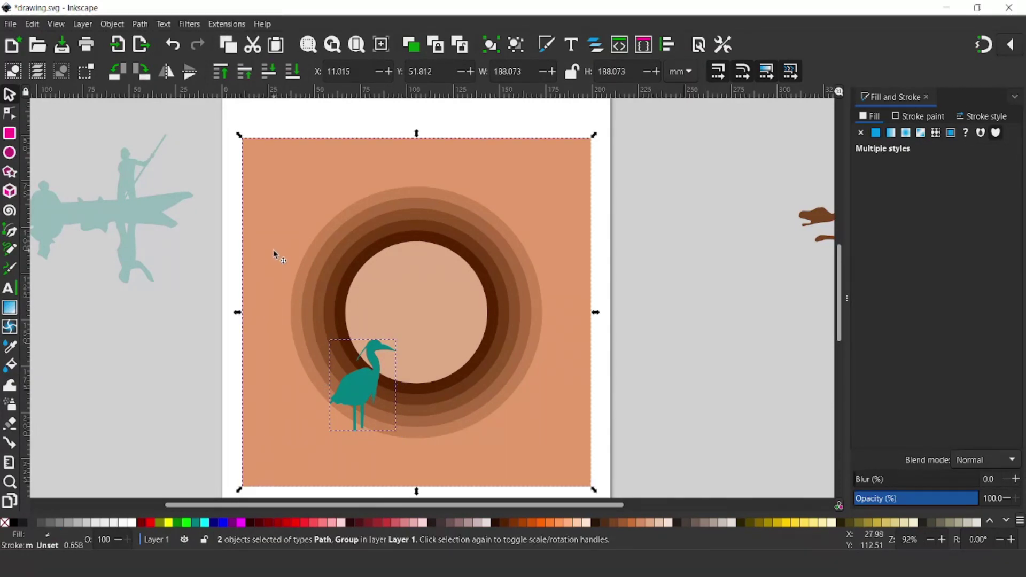
pyautogui.click(139, 24)
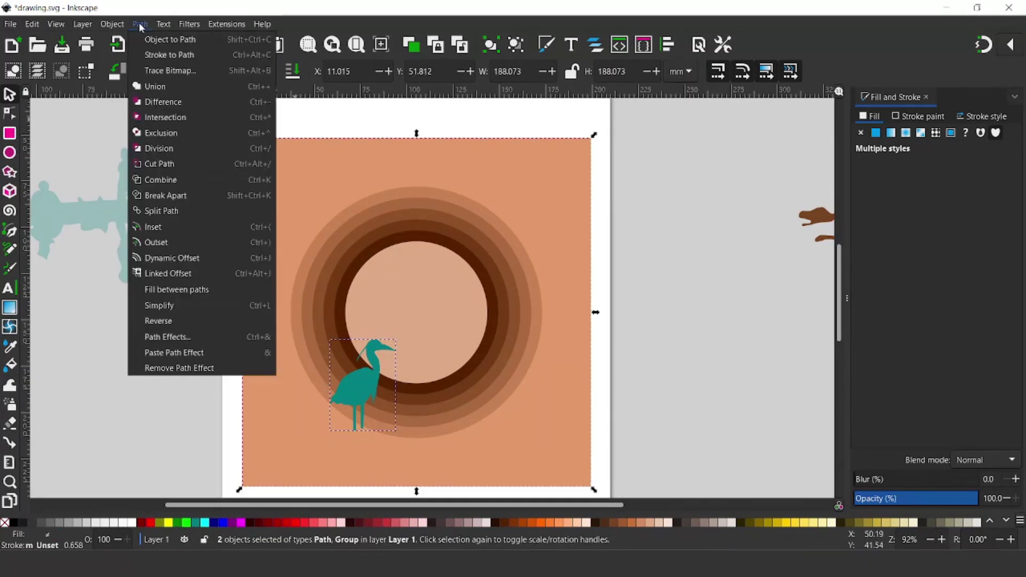
pyautogui.click(160, 88)
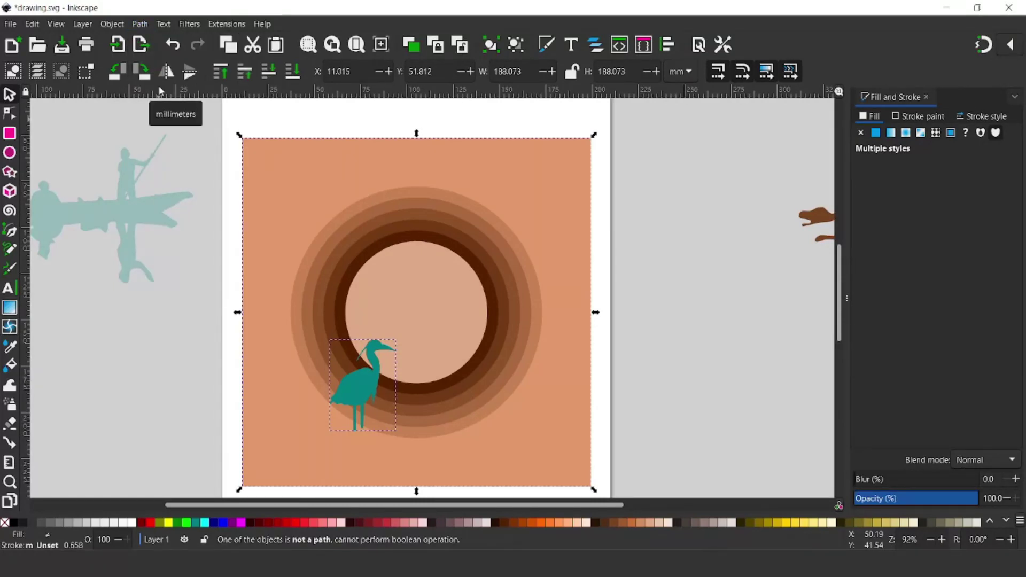
pyautogui.click(687, 233)
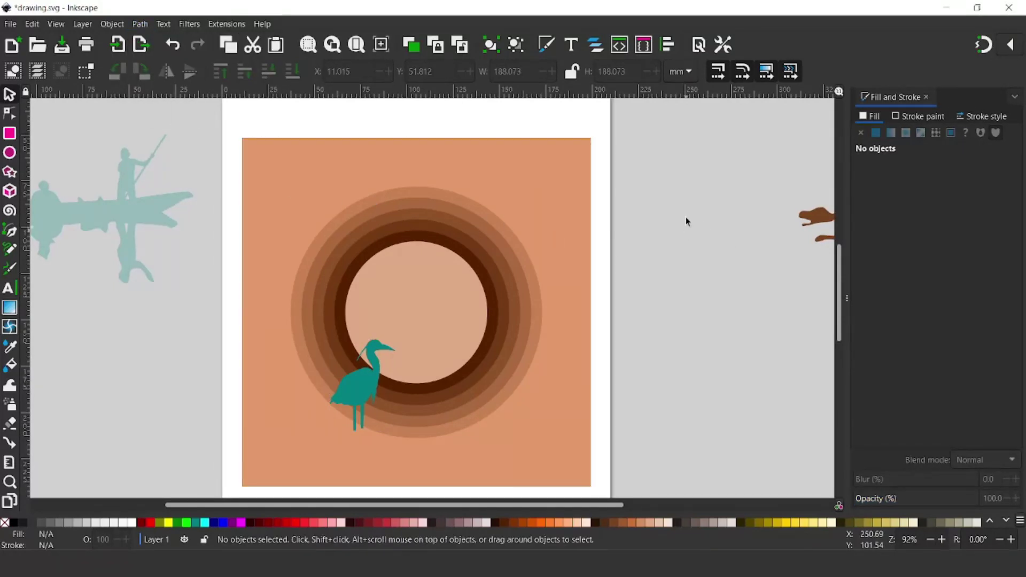
# Move the heron off the page to the left and ungroup the stacked squares
pyautogui.moveTo(354, 394); pyautogui.dragTo(152, 420)
pyautogui.moveTo(200, 112)
pyautogui.mouseDown()
pyautogui.moveTo(496, 437)
pyautogui.moveTo(641, 494)
pyautogui.mouseUp()
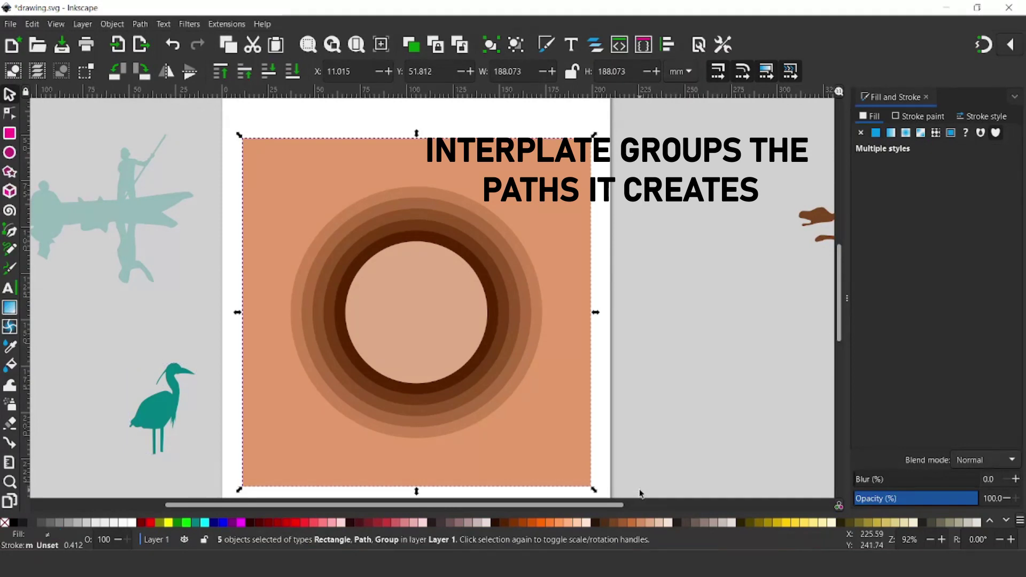
pyautogui.click(515, 45)
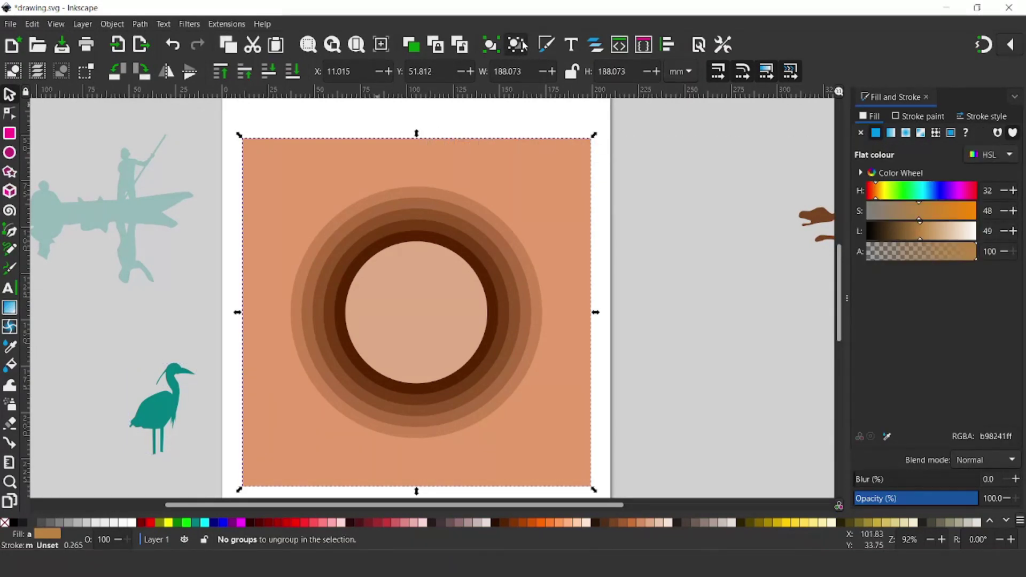
pyautogui.click(680, 296)
# Move the front square off the stack to test that it is separate, and undo the move
pyautogui.moveTo(319, 436); pyautogui.dragTo(398, 435)
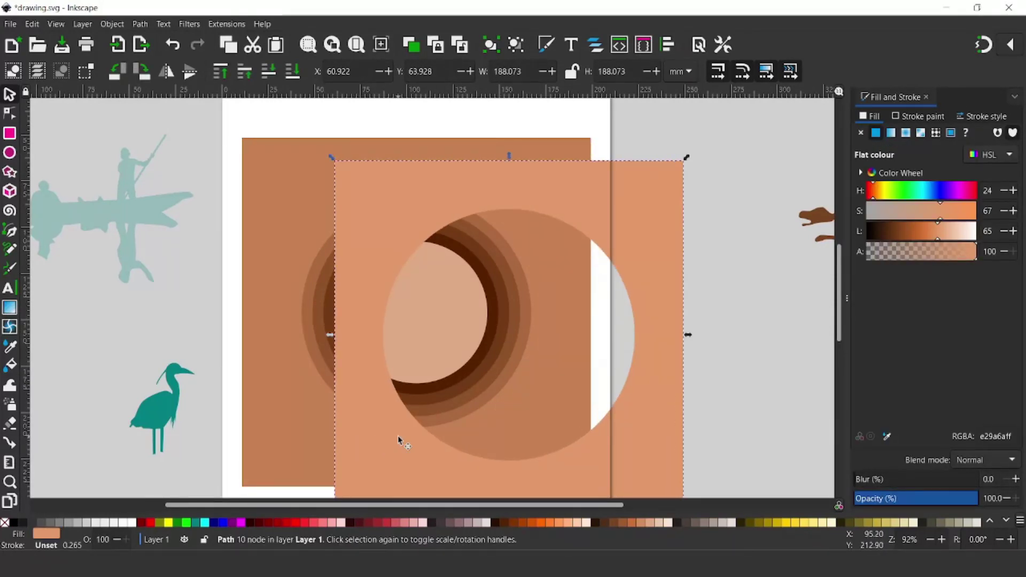
pyautogui.hotkey('ctrl', 'z')
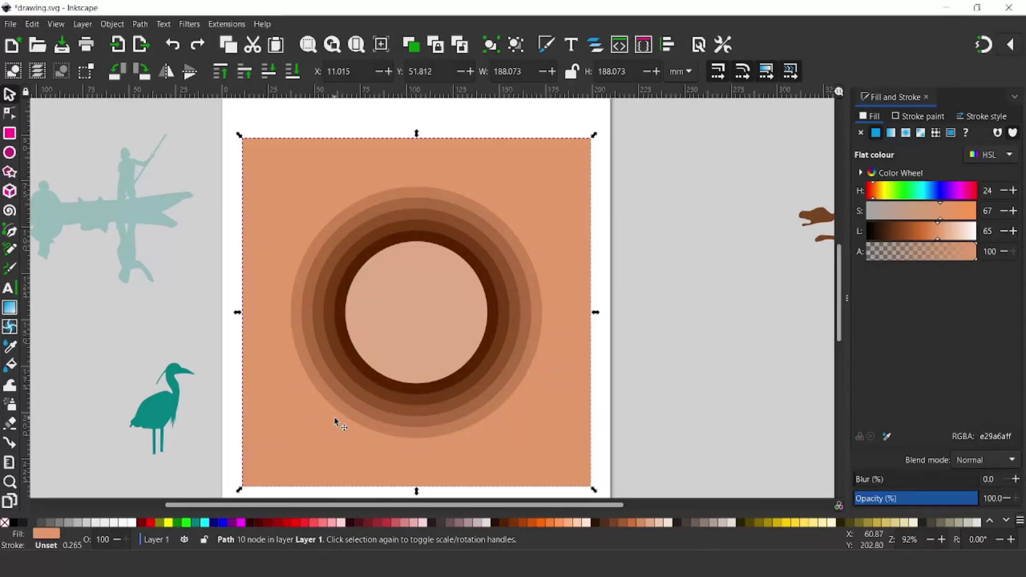
# Place the heron on the lower left rim of the hole and merge it with the front square using Union
pyautogui.moveTo(166, 410)
pyautogui.mouseDown()
pyautogui.moveTo(318, 407)
pyautogui.moveTo(345, 385)
pyautogui.mouseUp()
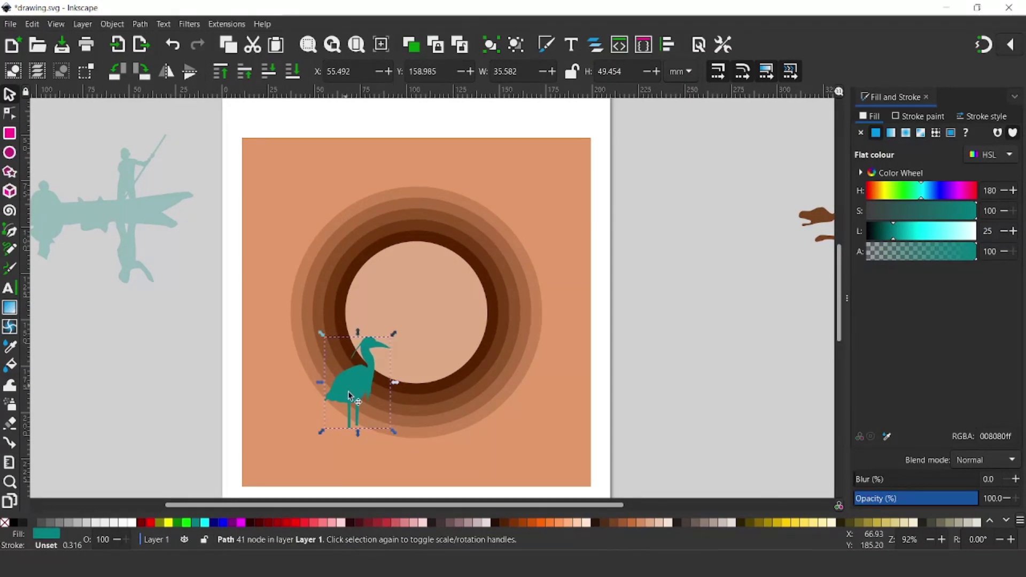
pyautogui.press('shift')
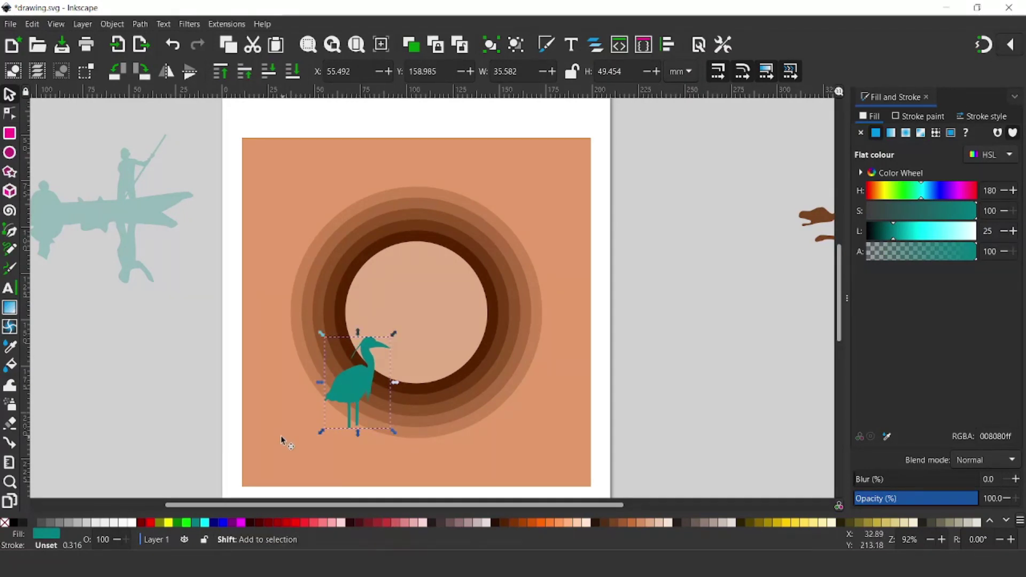
pyautogui.keyDown('shift'); pyautogui.click(270, 369); pyautogui.keyUp('shift')
pyautogui.click(143, 26)
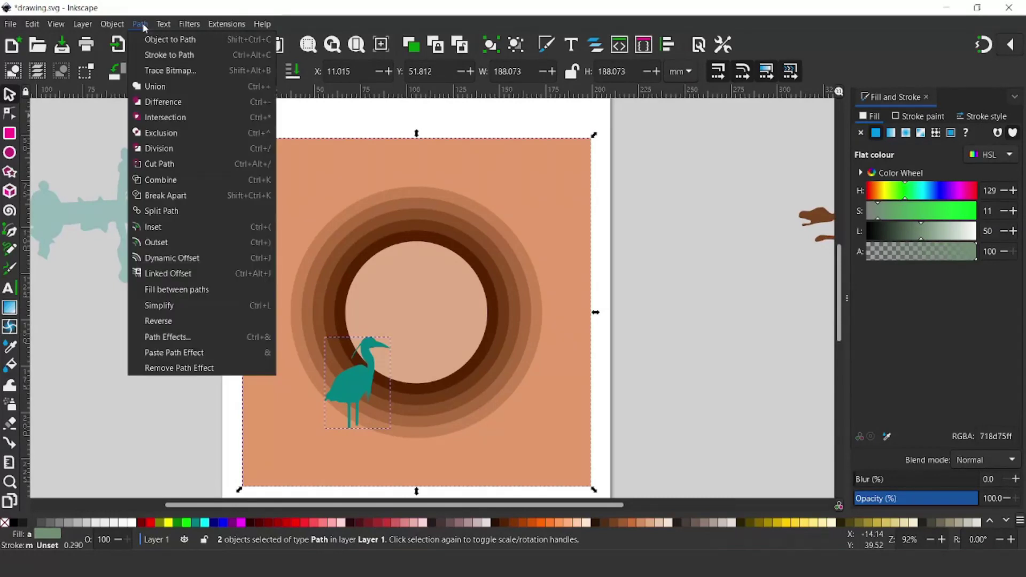
pyautogui.click(163, 88)
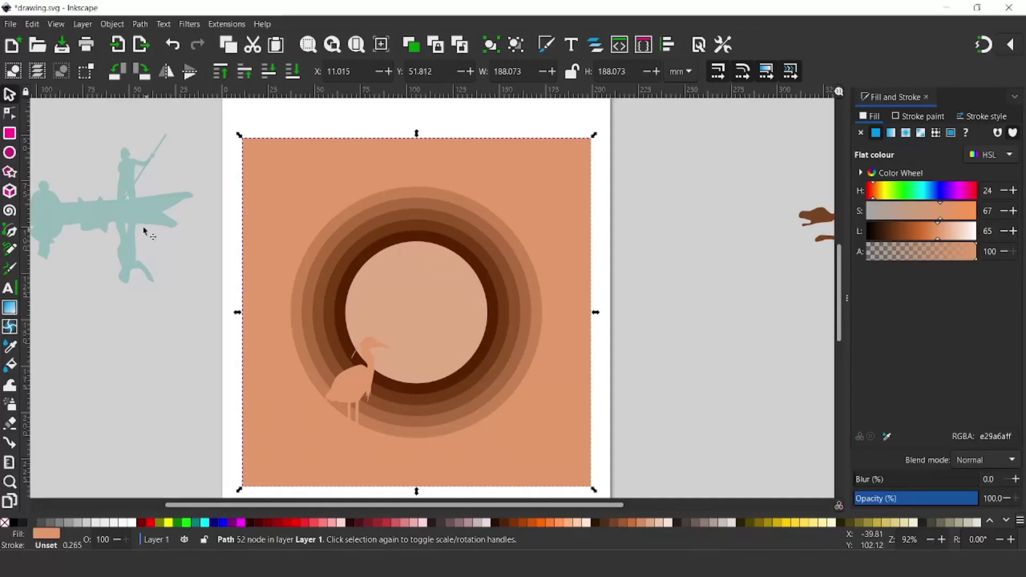
# Place the boat silhouette, scaled to about 68 by 48 mm, over the hole's lower right and merge it with the third square using Union
pyautogui.moveTo(126, 215); pyautogui.dragTo(523, 339)
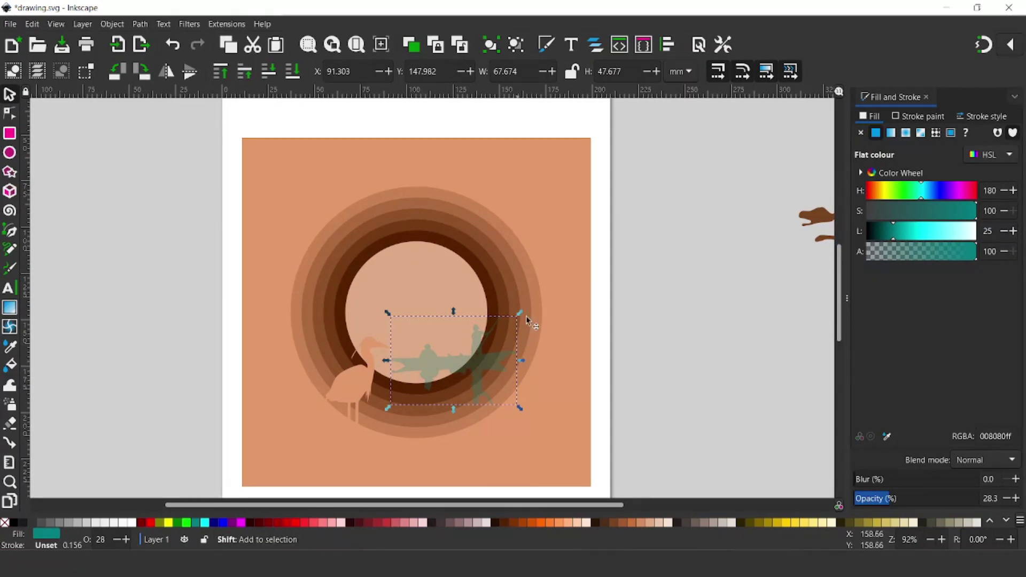
pyautogui.keyDown('shift'); pyautogui.click(518, 276); pyautogui.keyUp('shift')
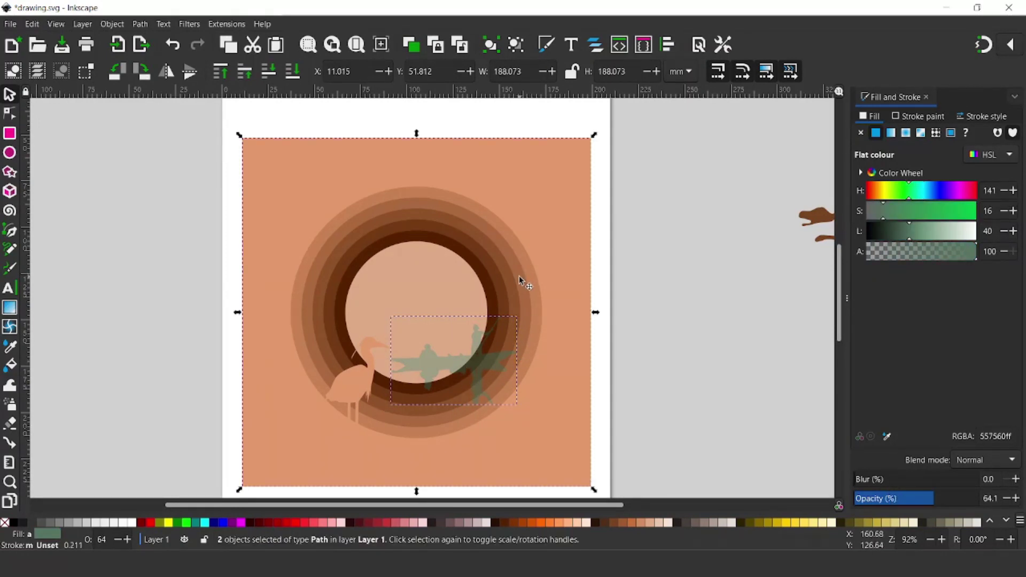
pyautogui.click(143, 24)
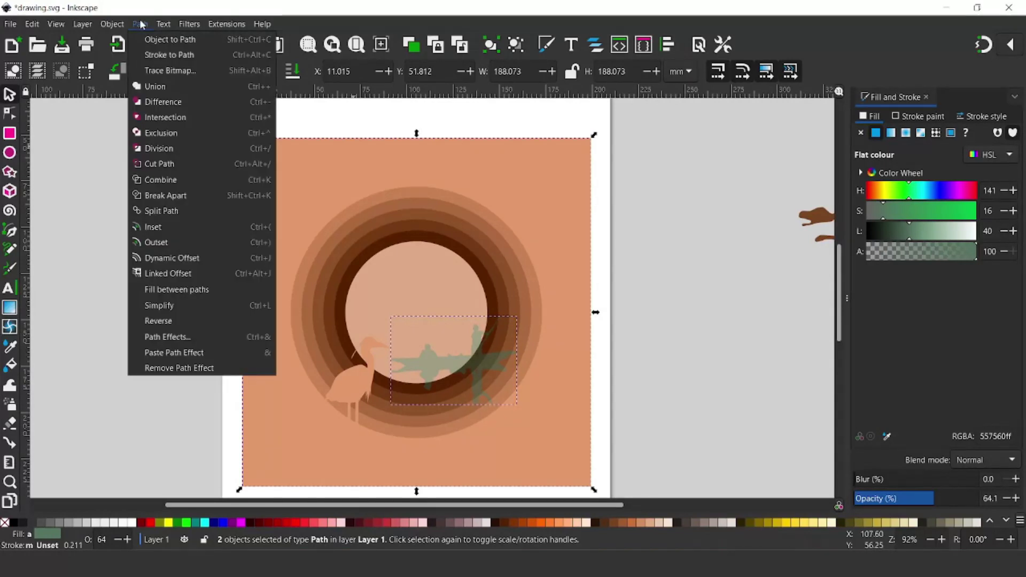
pyautogui.click(162, 101)
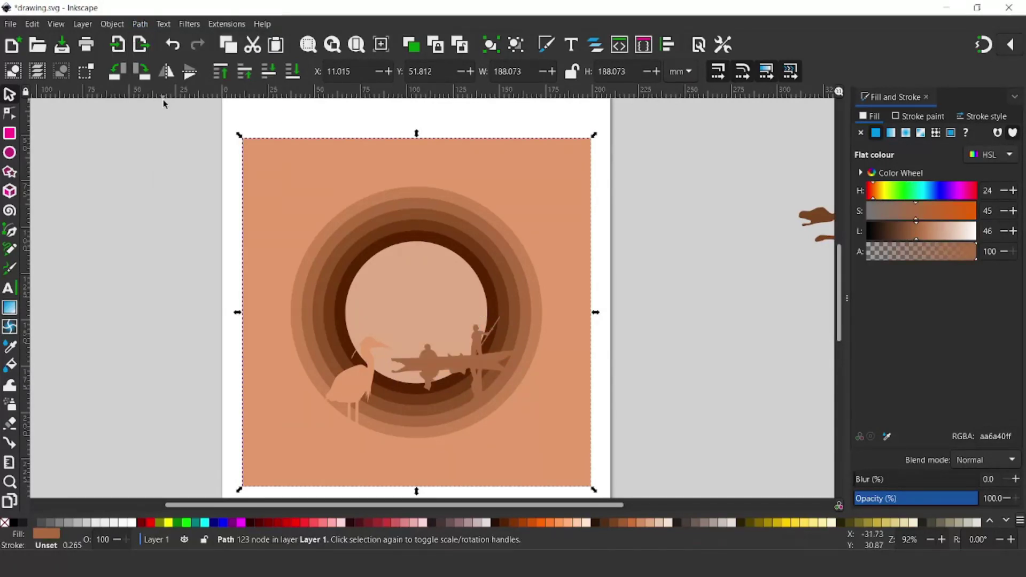
# Clean up the large cloud's outline by deleting unwanted nodes
pyautogui.click(740, 282)
pyautogui.moveTo(740, 282); pyautogui.dragTo(518, 311)
pyautogui.click(814, 237)
pyautogui.click(10, 114)
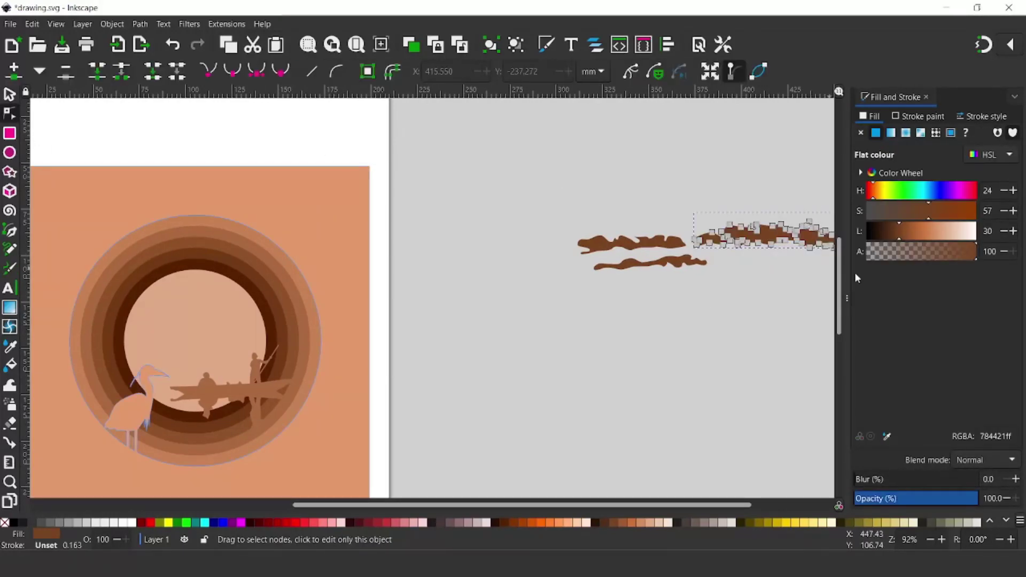
pyautogui.scroll(2, 789, 238)
pyautogui.moveTo(789, 238); pyautogui.dragTo(775, 260)
pyautogui.click(604, 242)
pyautogui.press('Delete')
pyautogui.click(9, 94)
# Scale down the large cloud and place it across the upper part of the circular hole
pyautogui.scroll(-2, 423, 300)
pyautogui.moveTo(775, 260); pyautogui.dragTo(152, 286)
pyautogui.moveTo(449, 297); pyautogui.dragTo(547, 262)
pyautogui.moveTo(408, 212); pyautogui.dragTo(390, 214)
pyautogui.moveTo(330, 242); pyautogui.dragTo(337, 244)
# Place one small cloud at the hole's upper left and the other, flipped horizontally and scaled to about 46 by 8 mm, at its upper right
pyautogui.moveTo(714, 216); pyautogui.dragTo(176, 269)
pyautogui.moveTo(731, 236); pyautogui.dragTo(626, 257)
pyautogui.click(170, 74)
pyautogui.click(660, 253)
pyautogui.moveTo(692, 264); pyautogui.dragTo(692, 259)
pyautogui.moveTo(630, 253); pyautogui.dragTo(392, 269)
pyautogui.moveTo(453, 280); pyautogui.dragTo(383, 257)
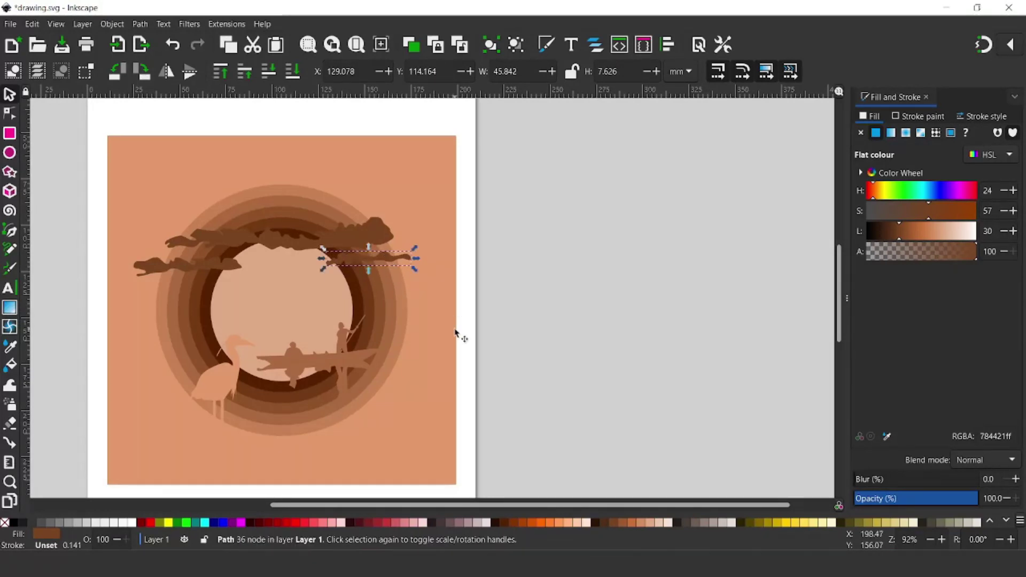
# Scale the ridge, hills and water shapes together to about 186 by 63 mm and place them across the stacked squares
pyautogui.moveTo(628, 205); pyautogui.dragTo(688, 288)
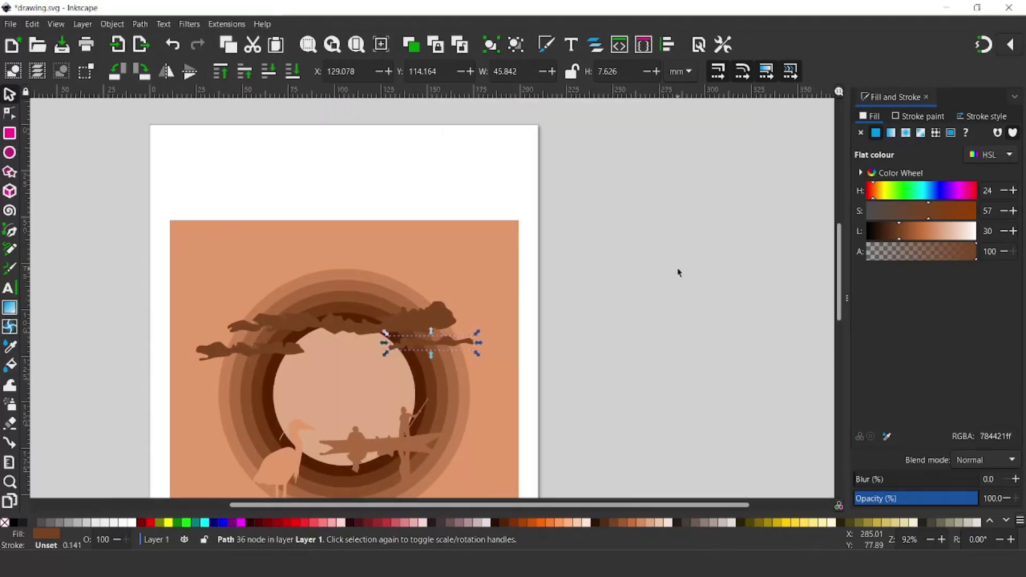
pyautogui.scroll(-2, 678, 270)
pyautogui.moveTo(729, 171); pyautogui.dragTo(751, 216)
pyautogui.moveTo(395, 121); pyautogui.dragTo(699, 239)
pyautogui.moveTo(422, 224); pyautogui.dragTo(481, 198)
pyautogui.moveTo(653, 163); pyautogui.dragTo(596, 386)
# Lower the opacity of the three landscape shapes to 57%
pyautogui.moveTo(955, 499); pyautogui.dragTo(925, 500)
pyautogui.scroll(4, 629, 374)
pyautogui.scroll(-1, 598, 343)
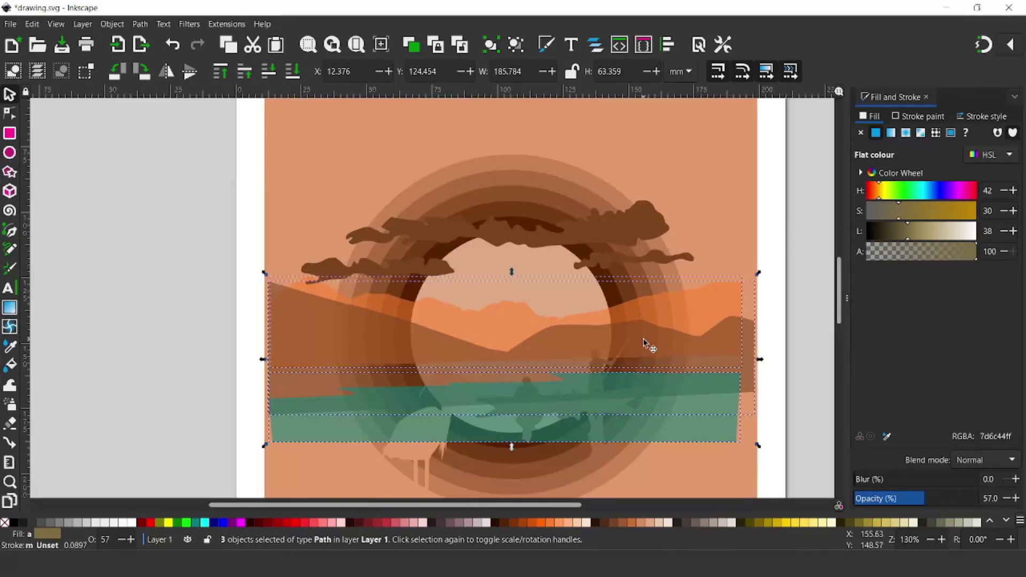
pyautogui.scroll(-1, 649, 344)
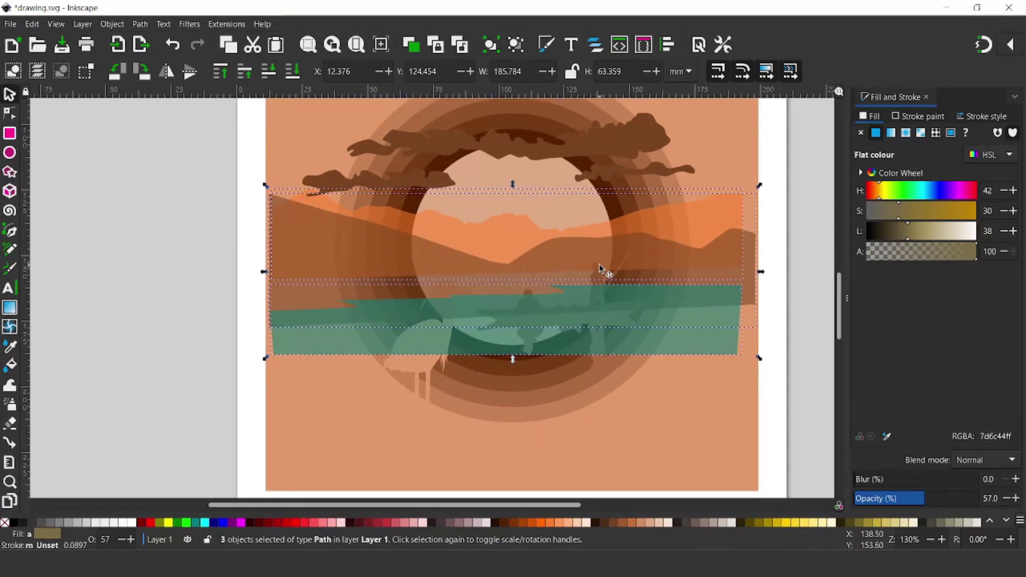
# Merge the orange ridge with the smallest-holed square and the brown hills with the next stacked square using Union
pyautogui.click(781, 161)
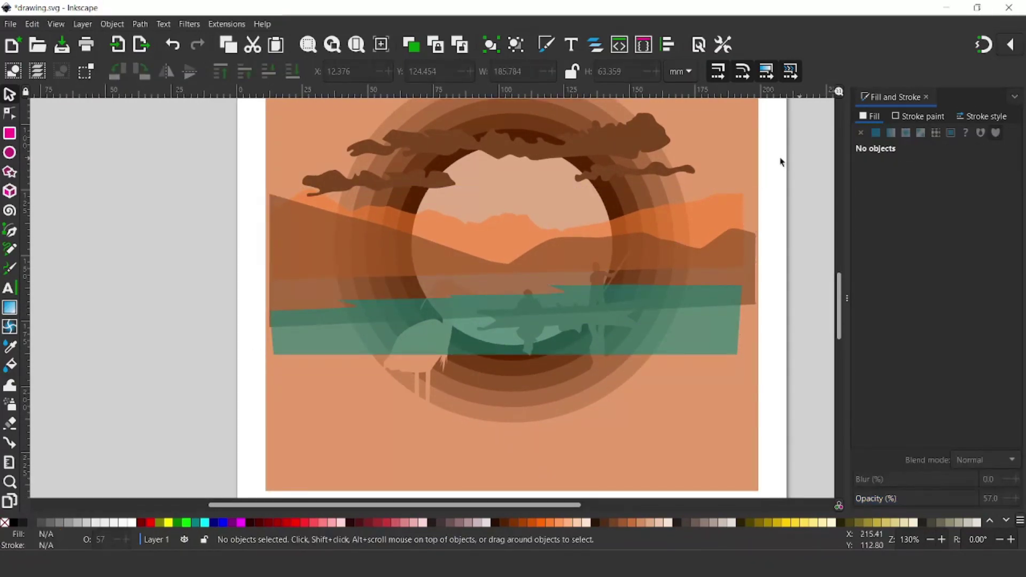
pyautogui.keyDown('shift'); pyautogui.click(413, 199); pyautogui.keyUp('shift')
pyautogui.keyDown('shift'); pyautogui.click(434, 243); pyautogui.keyUp('shift')
pyautogui.keyDown('shift'); pyautogui.click(405, 246); pyautogui.keyUp('shift')
pyautogui.keyDown('shift'); pyautogui.click(426, 228); pyautogui.keyUp('shift')
pyautogui.click(140, 24)
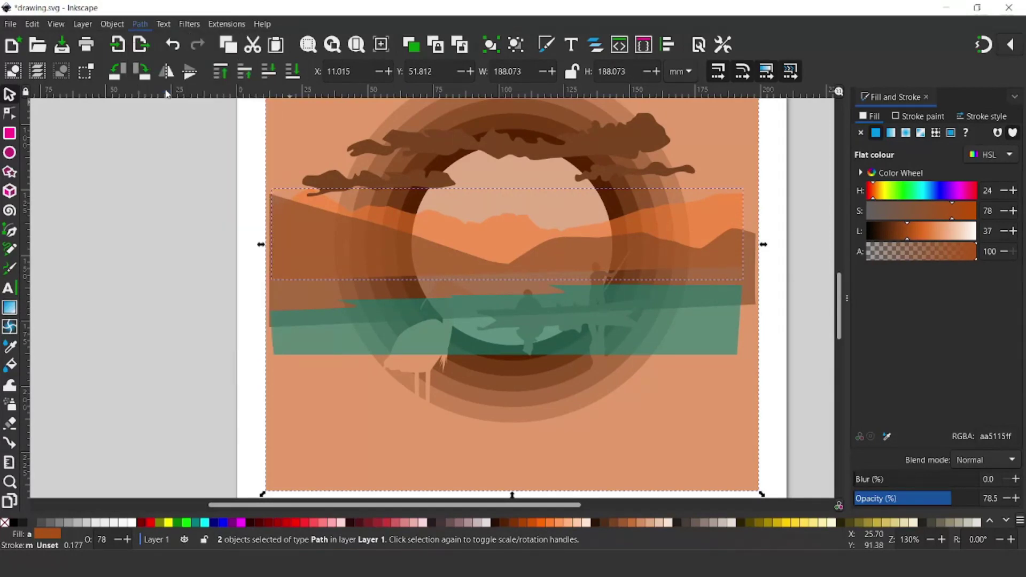
pyautogui.click(160, 86)
pyautogui.click(392, 215)
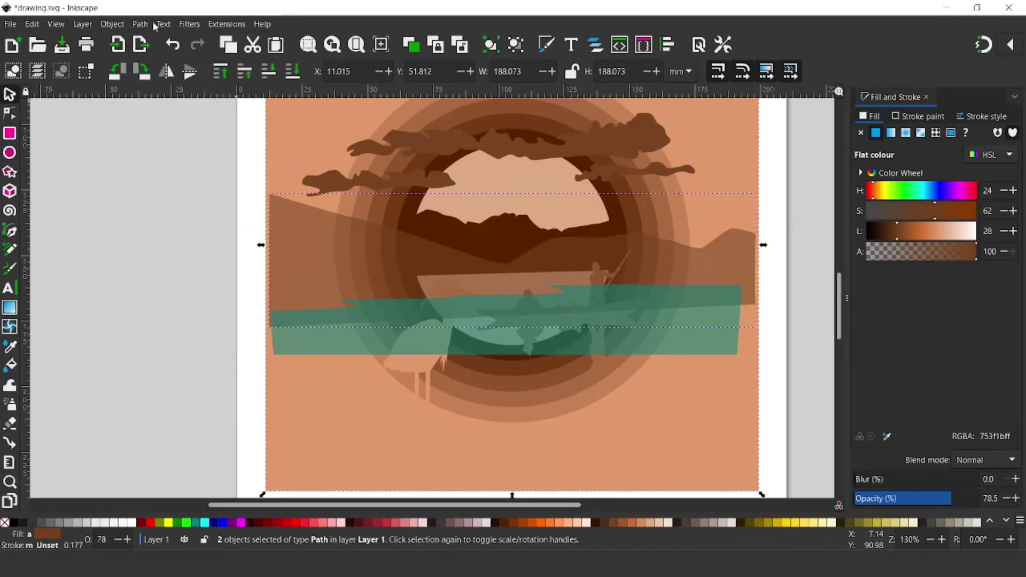
pyautogui.hotkey('ctrl', 'z')
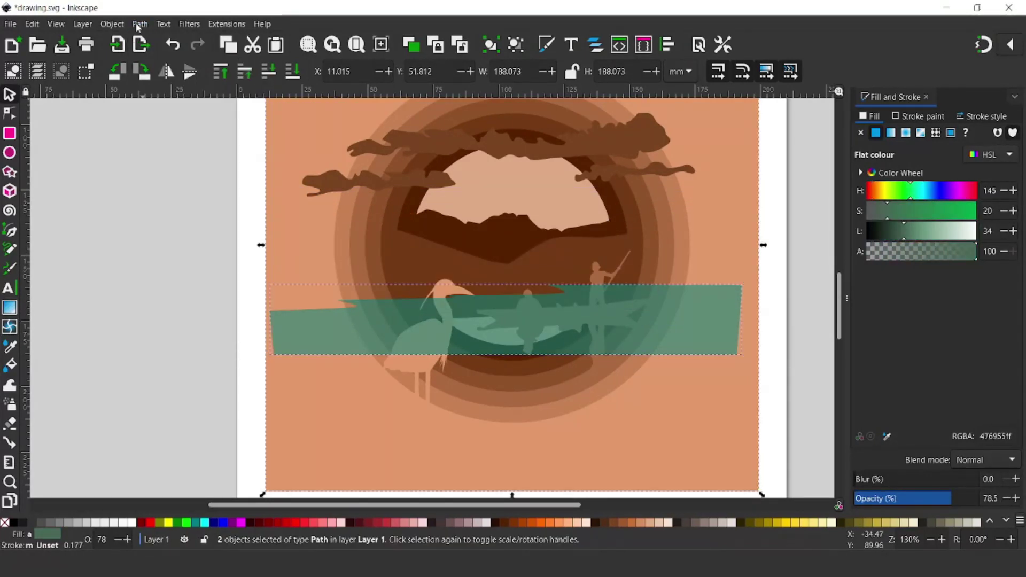
# Try to merge the water shape with the square that has the third-smallest hole
pyautogui.click(135, 23)
pyautogui.click(166, 117)
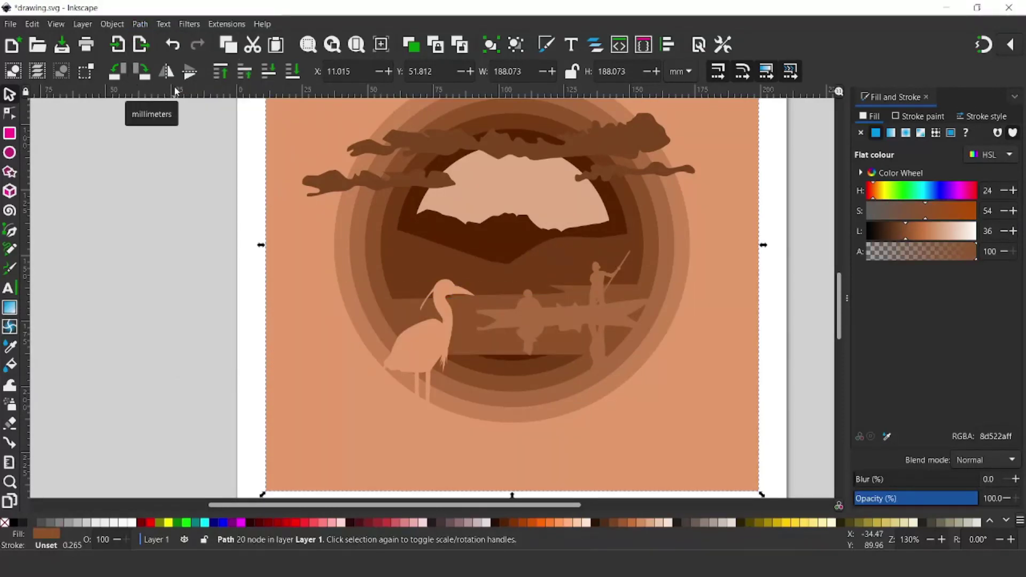
pyautogui.hotkey('ctrl', 'z')
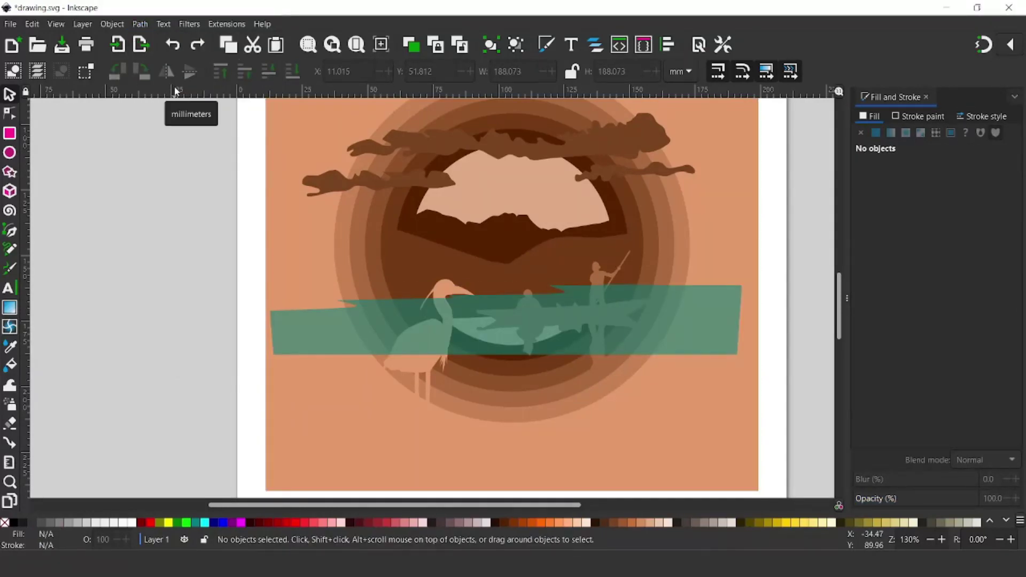
# Extend the water shape's bottom edge downward by its two lower corner nodes, making the shape about 59 mm tall
pyautogui.click(286, 348)
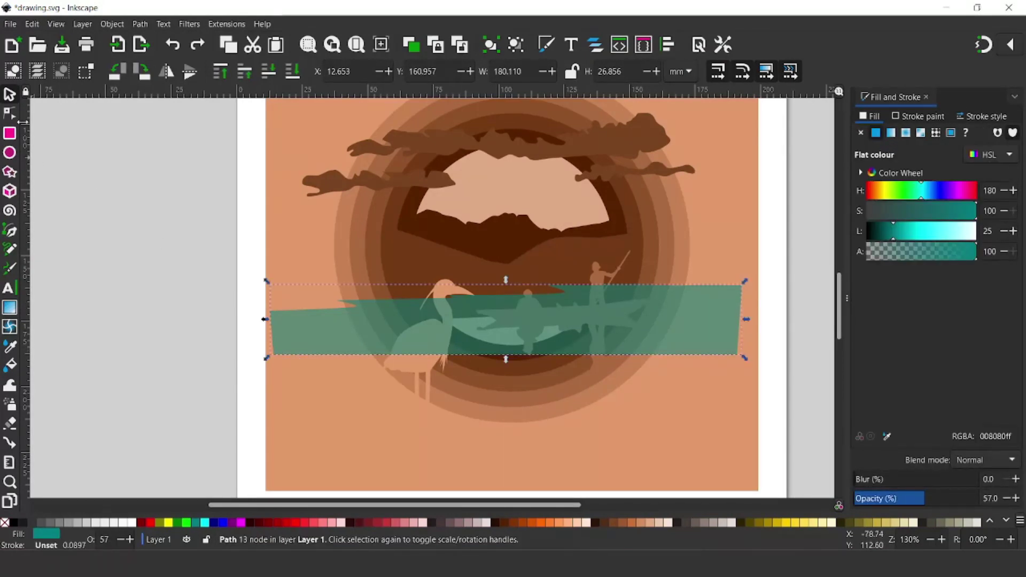
pyautogui.click(9, 114)
pyautogui.moveTo(252, 340); pyautogui.dragTo(769, 403)
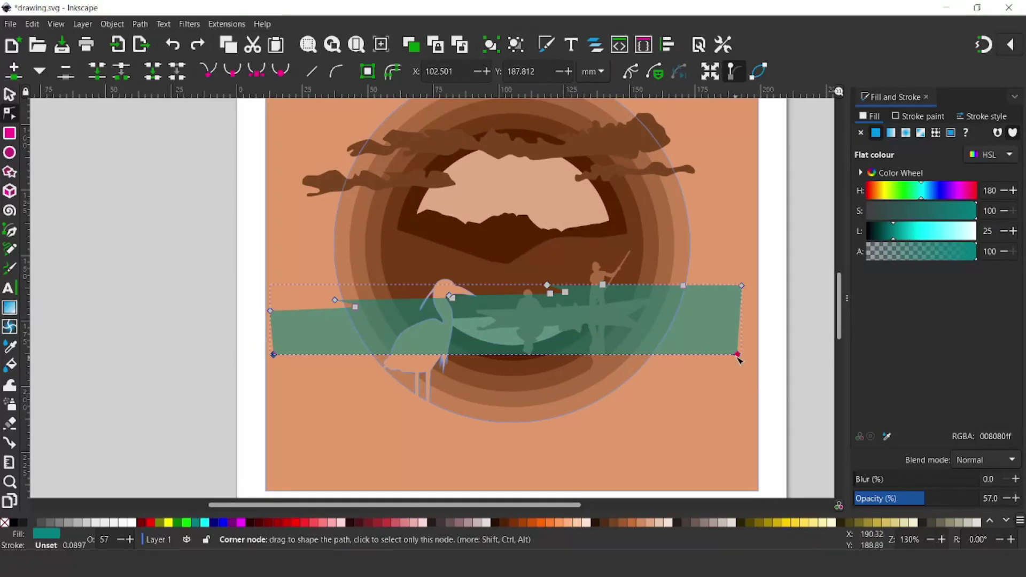
pyautogui.moveTo(738, 357); pyautogui.dragTo(739, 445)
pyautogui.click(813, 314)
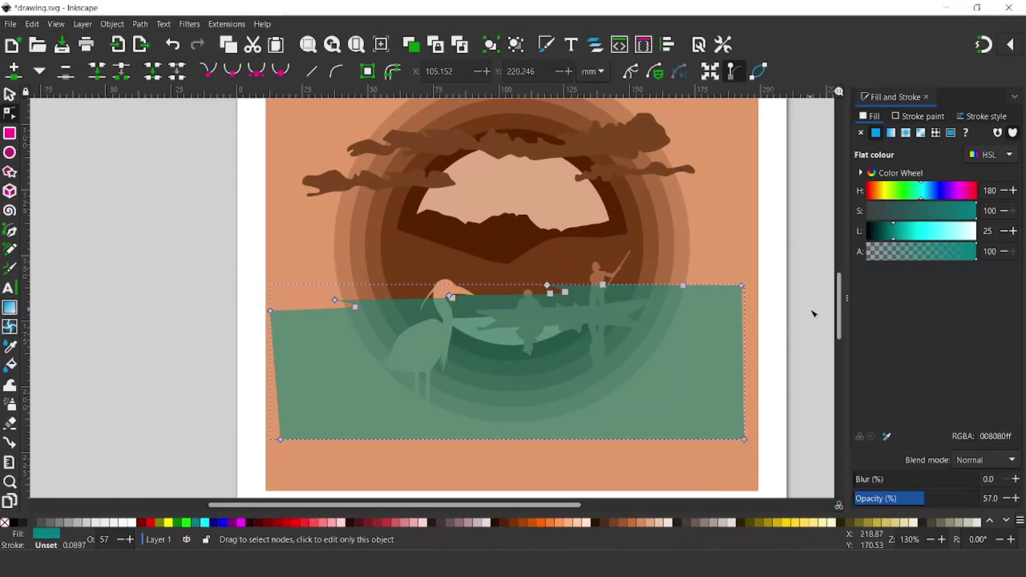
pyautogui.click(9, 95)
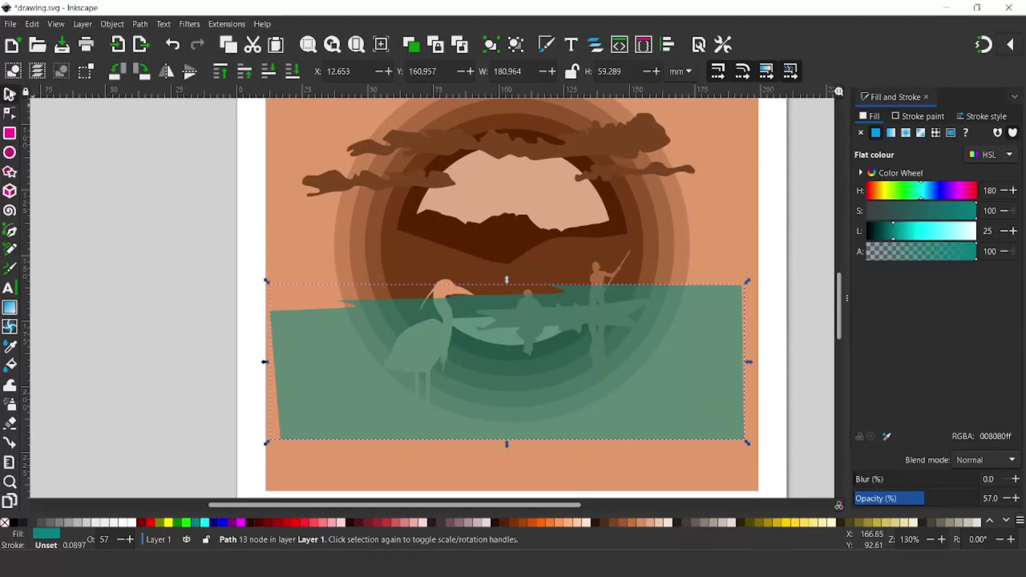
# Union the extended water shape with the square that has the third-smallest hole
pyautogui.keyDown('shift'); pyautogui.click(380, 277); pyautogui.keyUp('shift')
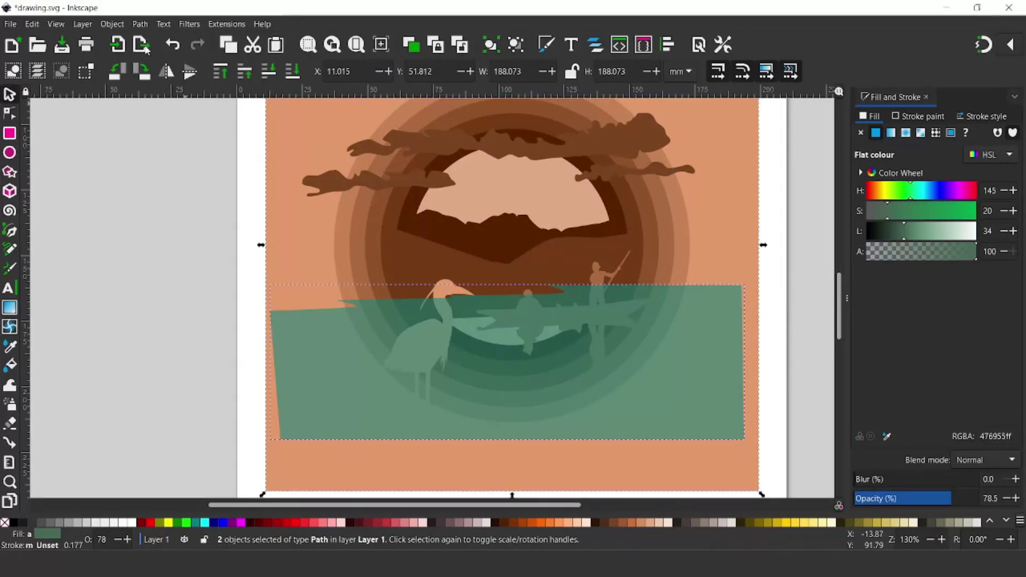
pyautogui.click(140, 25)
pyautogui.click(164, 87)
# Union the large cloud above the circular hole with the lightest, frontmost square
pyautogui.click(501, 151)
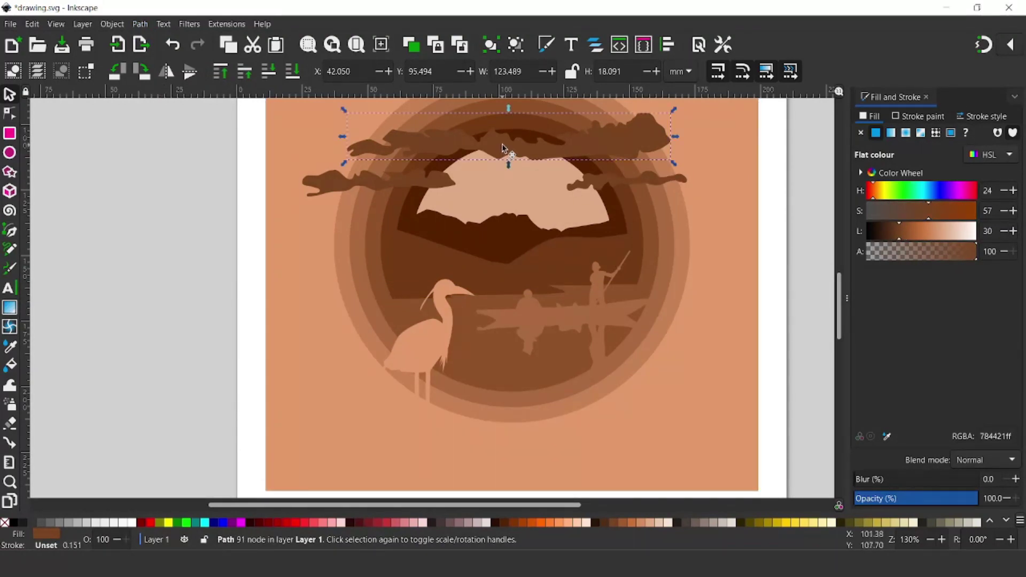
pyautogui.keyDown('shift'); pyautogui.click(307, 134); pyautogui.keyUp('shift')
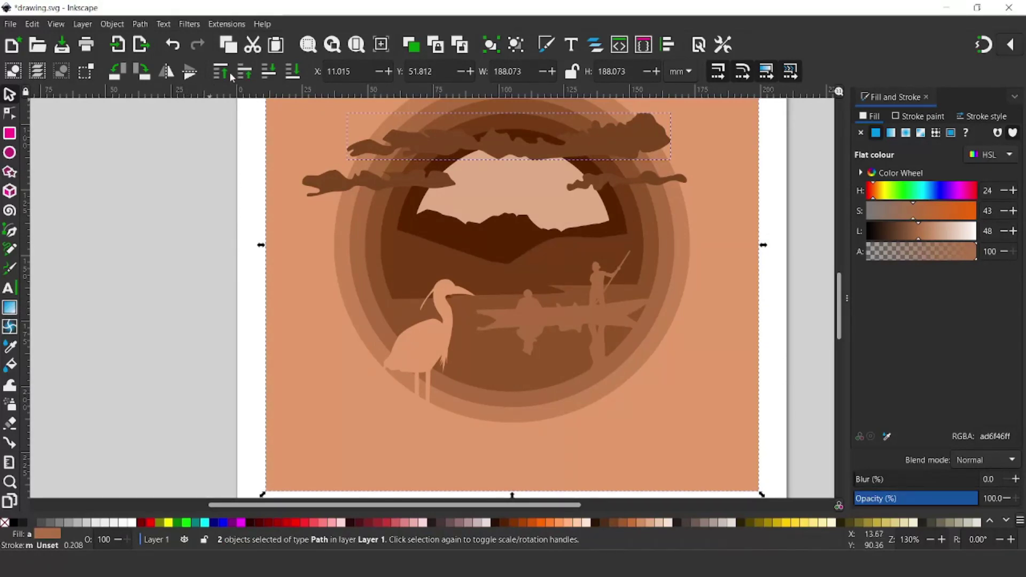
pyautogui.click(142, 24)
pyautogui.click(159, 86)
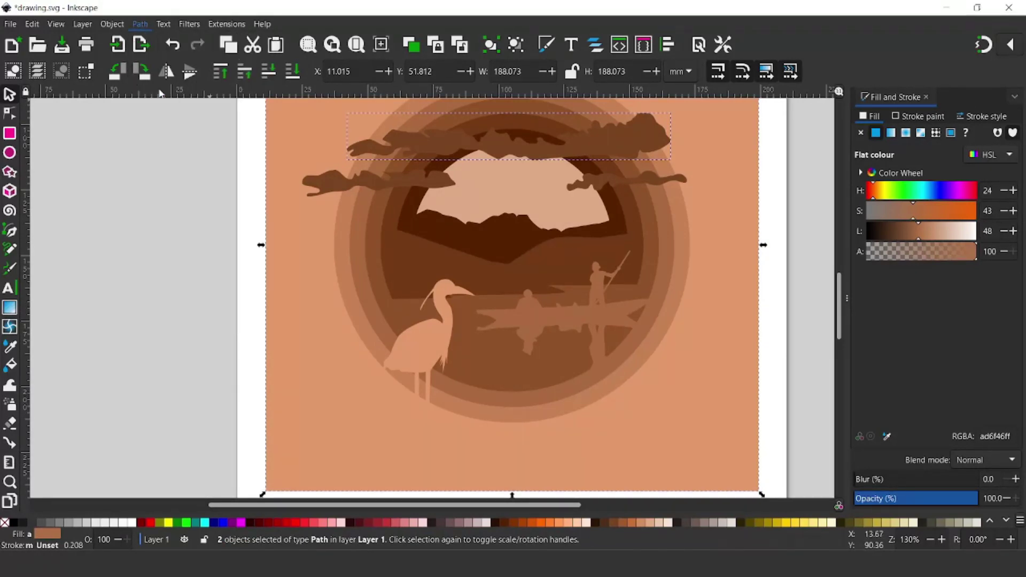
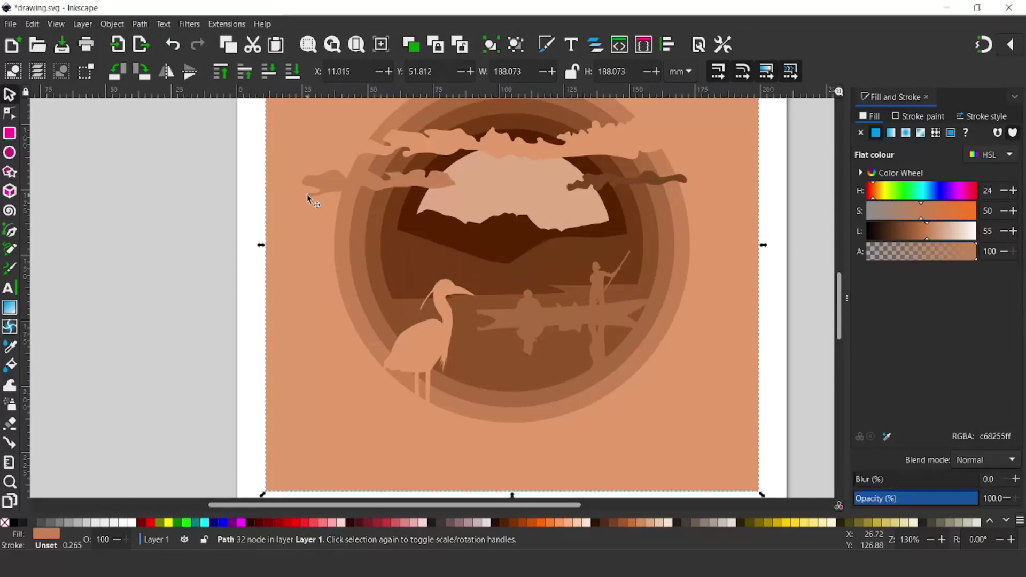
# Adjust the left cloud's contour nodes near its upper notch and around its outer end over the frontmost square
pyautogui.doubleClick(399, 184)
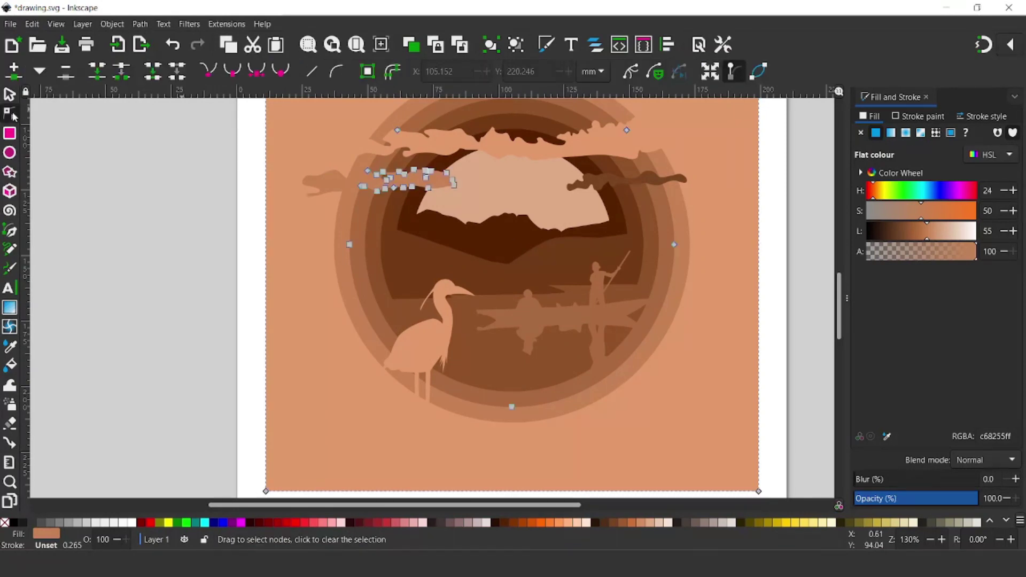
pyautogui.scroll(4, 449, 186)
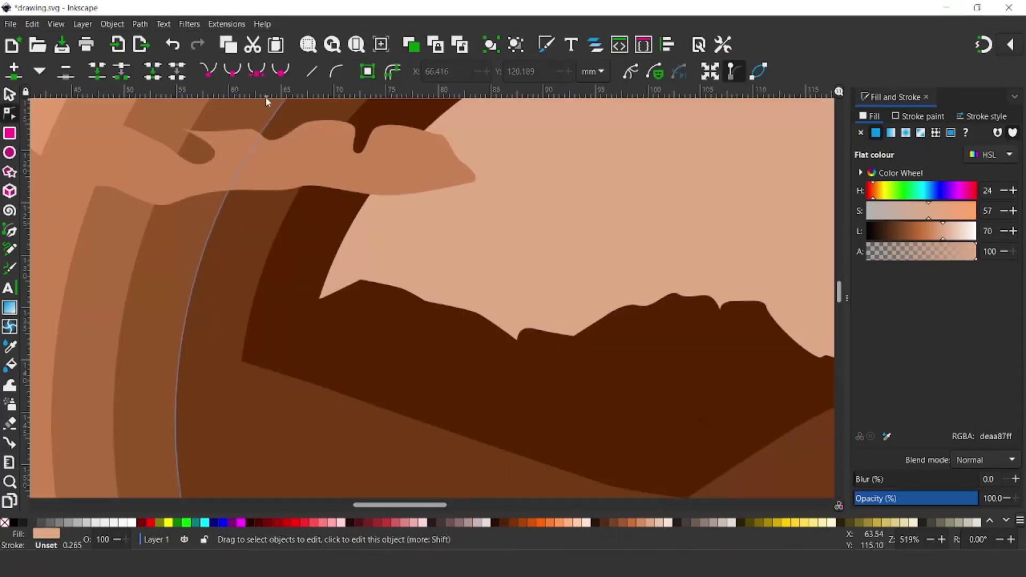
pyautogui.click(193, 131)
pyautogui.click(185, 129)
pyautogui.moveTo(167, 123)
pyautogui.mouseDown()
pyautogui.moveTo(184, 139)
pyautogui.moveTo(187, 121)
pyautogui.mouseUp()
pyautogui.click(589, 193)
pyautogui.moveTo(138, 243); pyautogui.dragTo(723, 292)
pyautogui.click(484, 283)
pyautogui.click(482, 287)
pyautogui.moveTo(483, 280); pyautogui.dragTo(517, 243)
pyautogui.moveTo(506, 280); pyautogui.dragTo(502, 259)
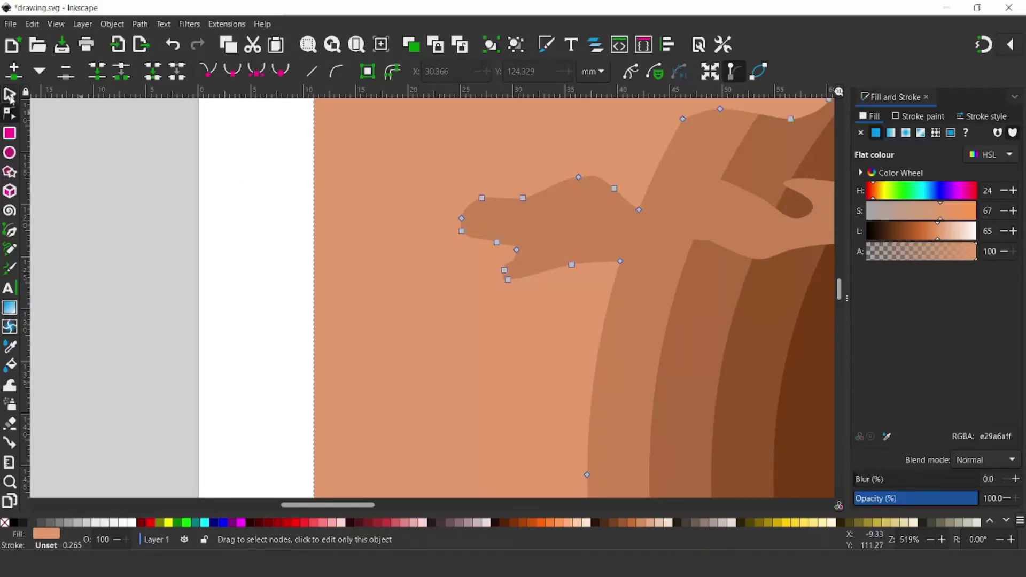
pyautogui.press('s')
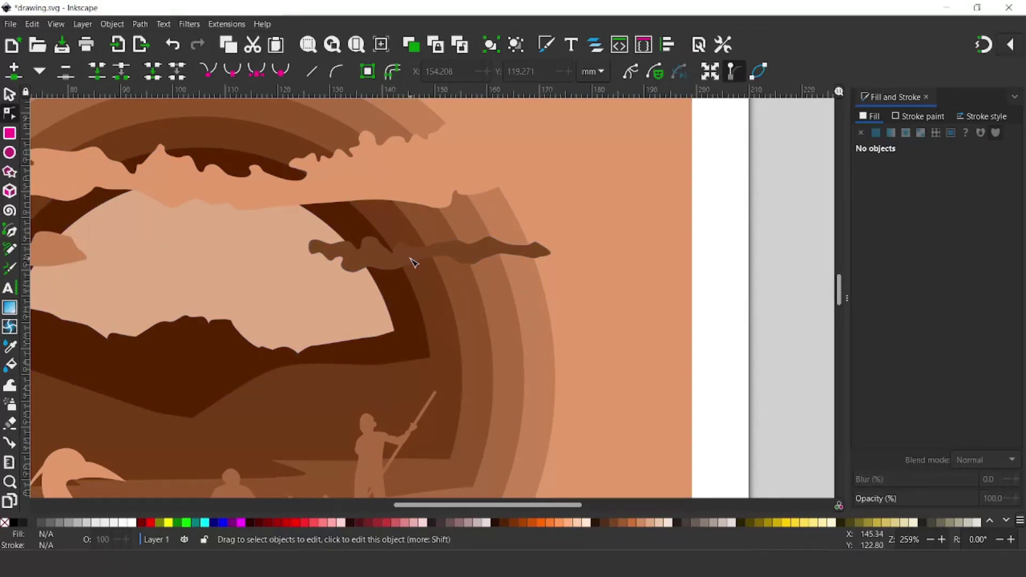
# Subtract the right cloud's shape from the lightest, frontmost square with a Difference operation
pyautogui.press('s')
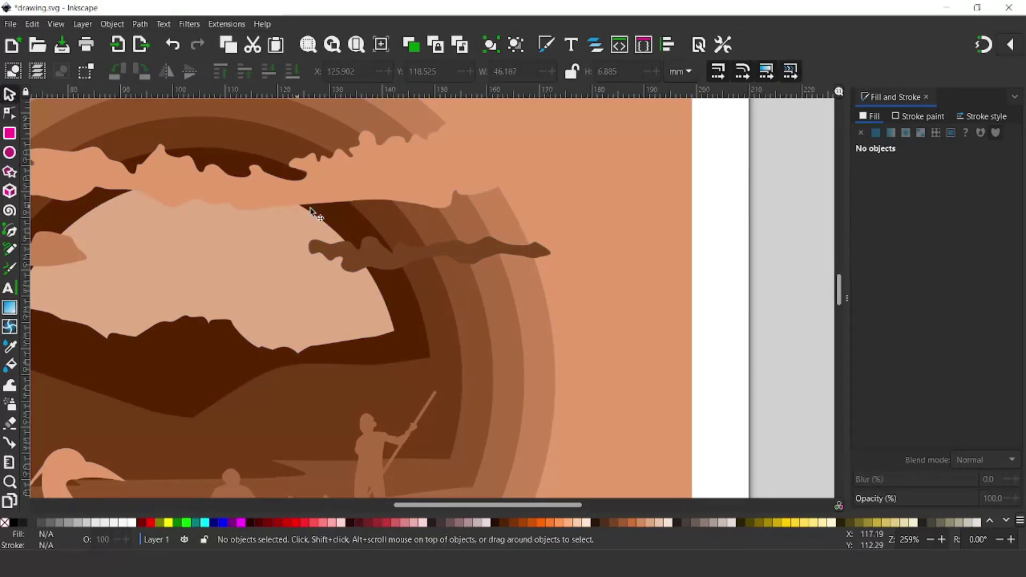
pyautogui.click(402, 253)
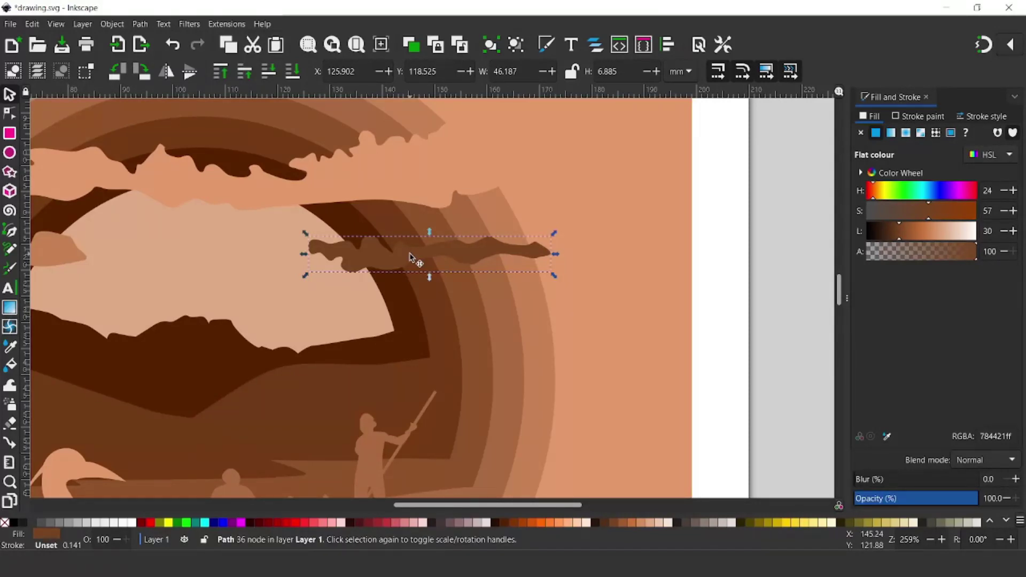
pyautogui.keyDown('shift'); pyautogui.click(566, 191); pyautogui.keyUp('shift')
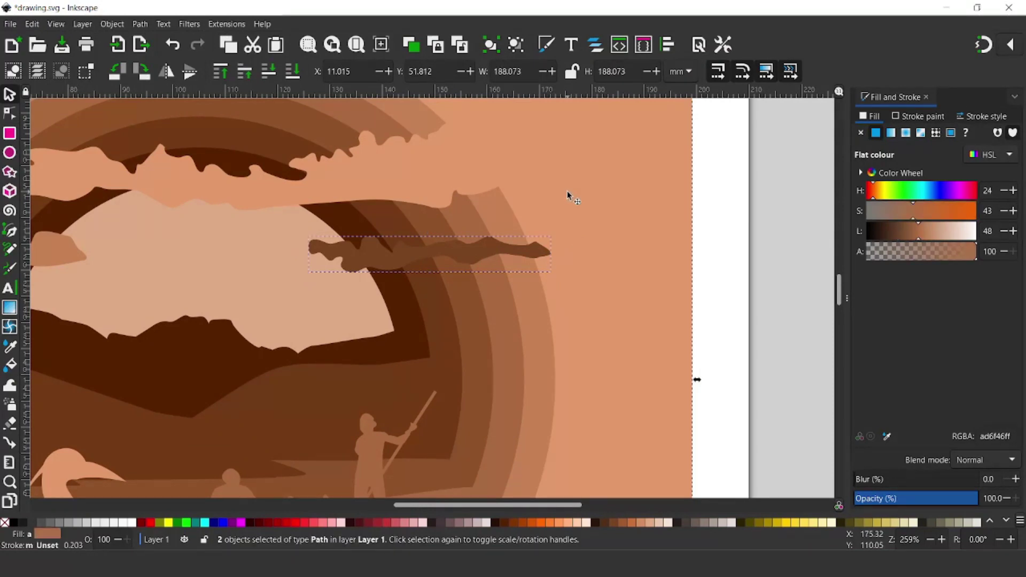
pyautogui.click(141, 25)
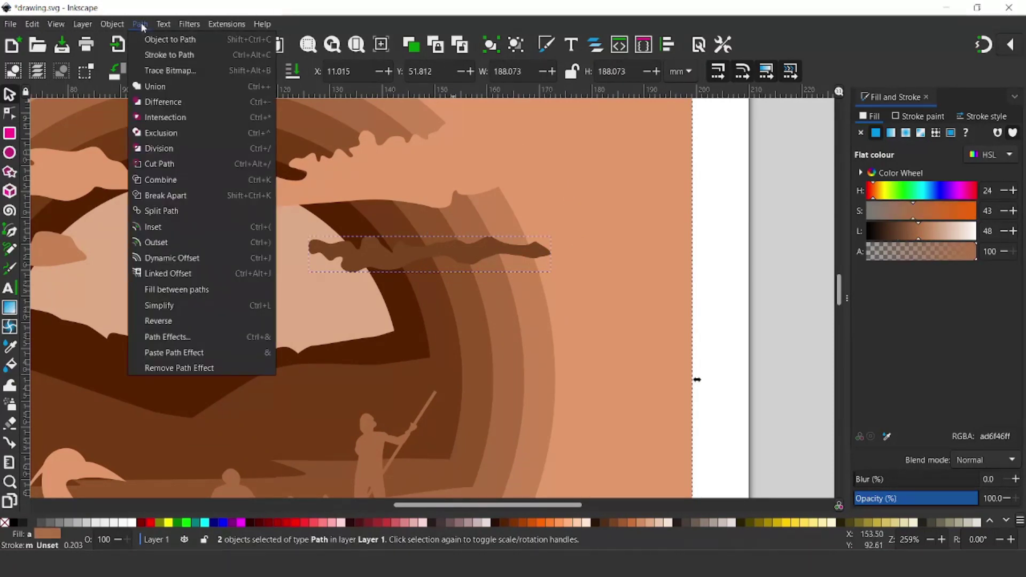
pyautogui.click(158, 101)
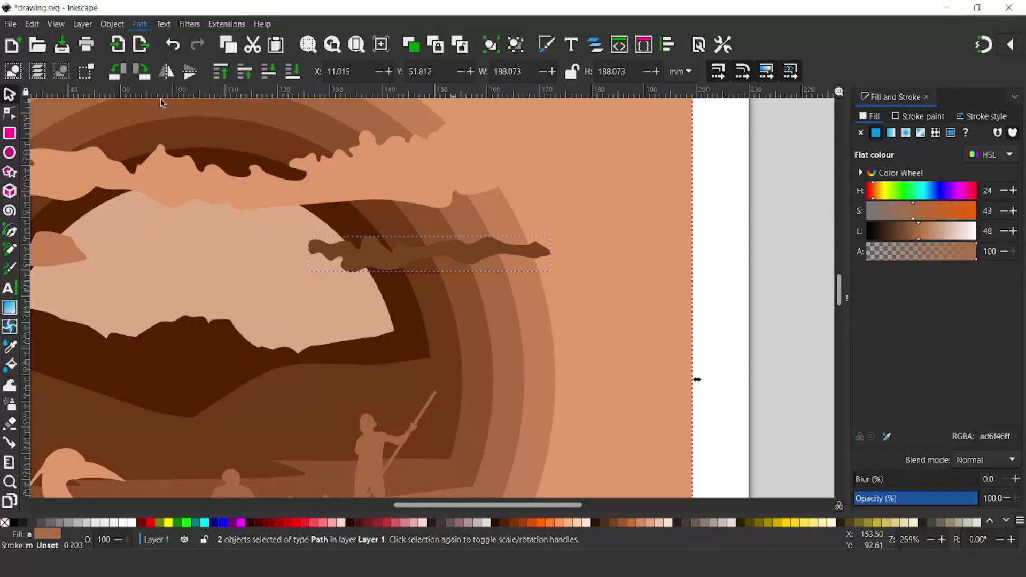
# Subtract the right cloud's shape from the second square from the front with a Difference operation
pyautogui.click(465, 258)
pyautogui.keyDown('shift'); pyautogui.click(491, 219); pyautogui.keyUp('shift')
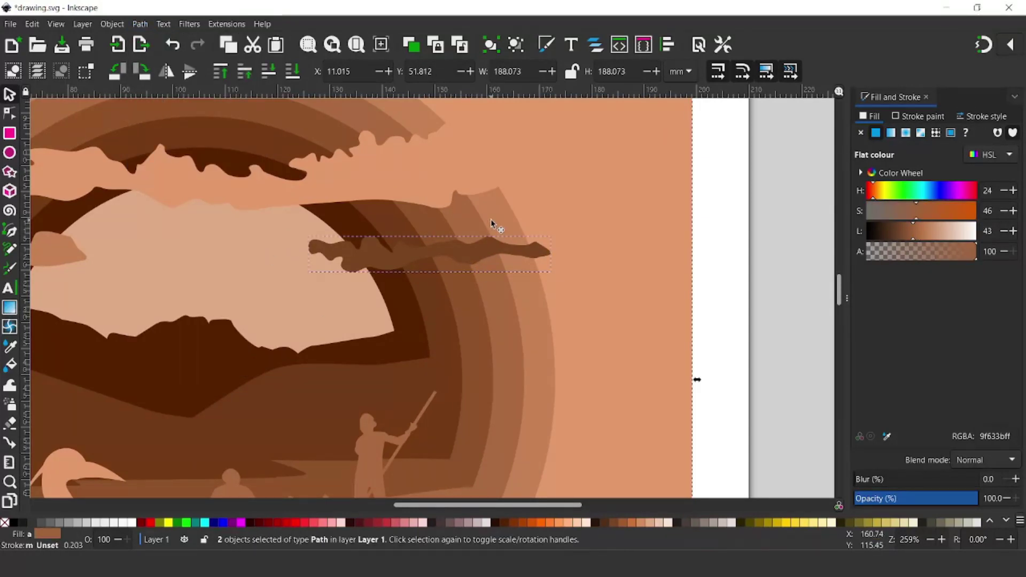
pyautogui.click(139, 24)
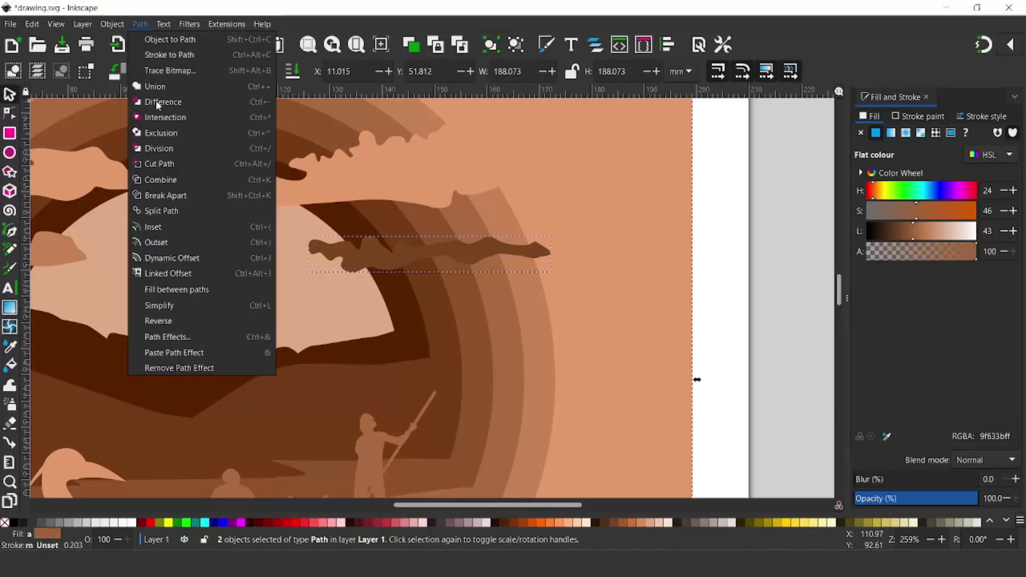
pyautogui.click(156, 100)
# Union the right cloud with the third square from the front
pyautogui.click(453, 256)
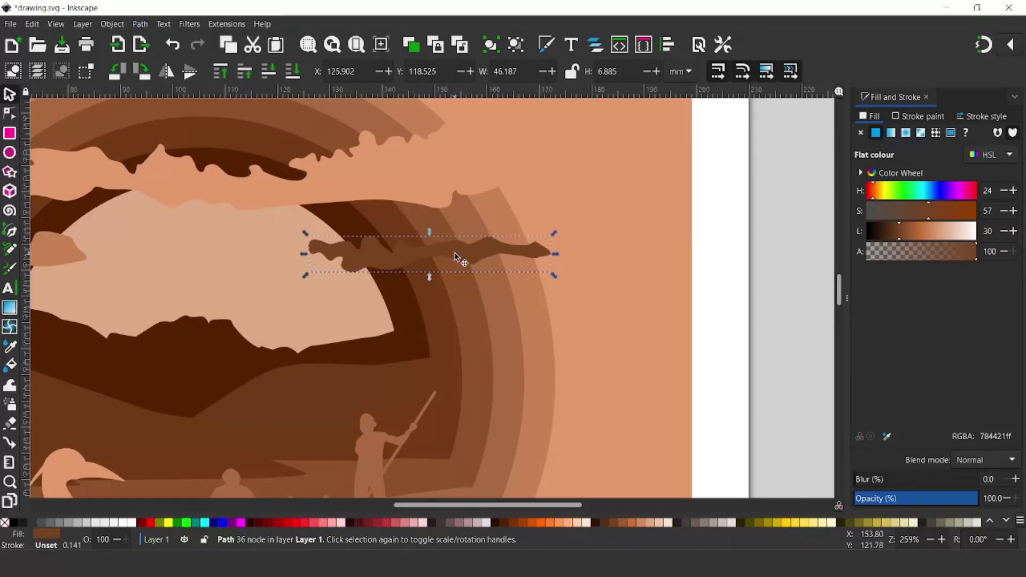
pyautogui.keyDown('shift'); pyautogui.click(465, 227); pyautogui.keyUp('shift')
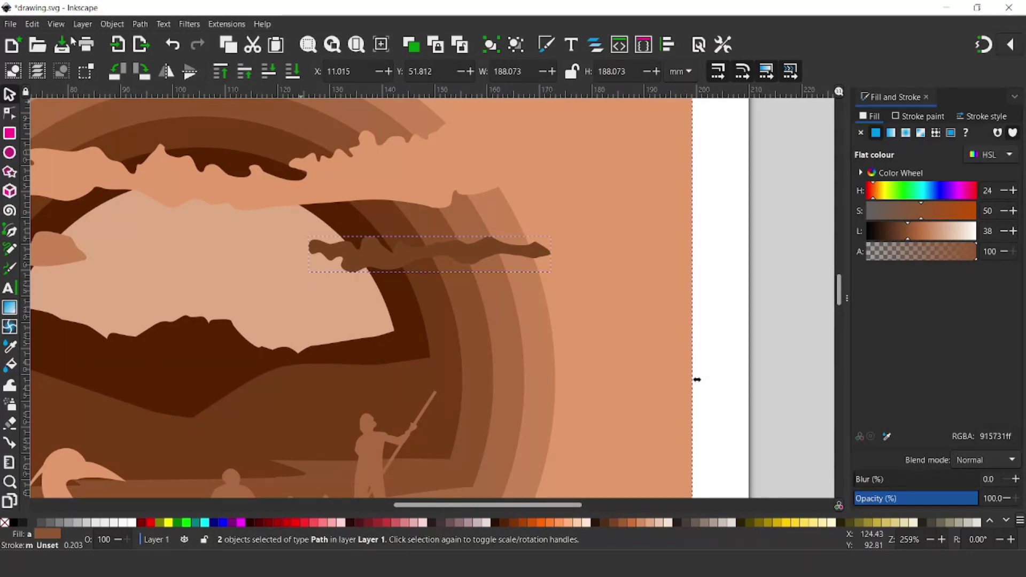
pyautogui.click(139, 24)
pyautogui.click(270, 174)
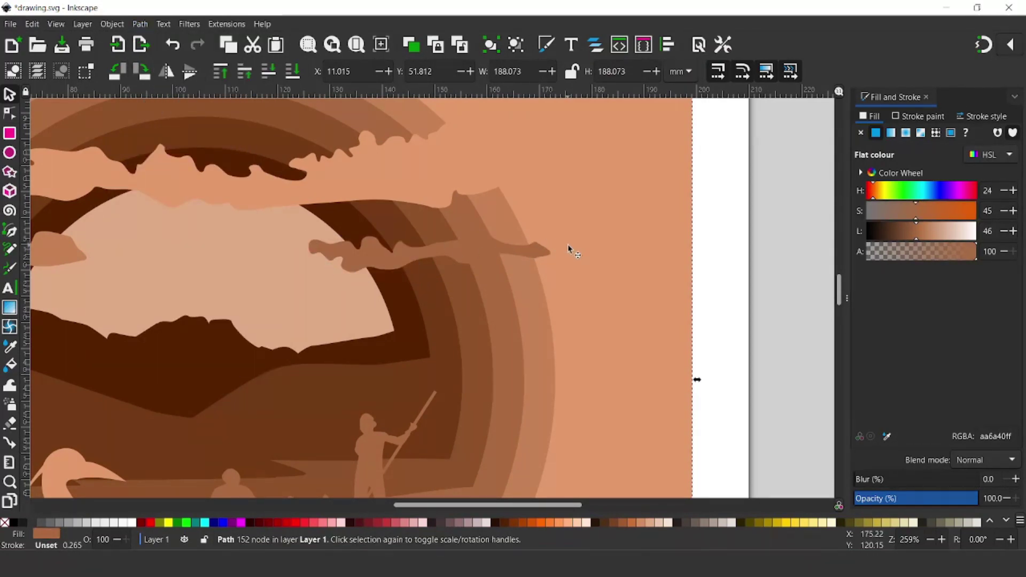
# Draw a circle with a radius of about 8.4 mm in the sky above the mountains as the sun
pyautogui.scroll(-2, 660, 327)
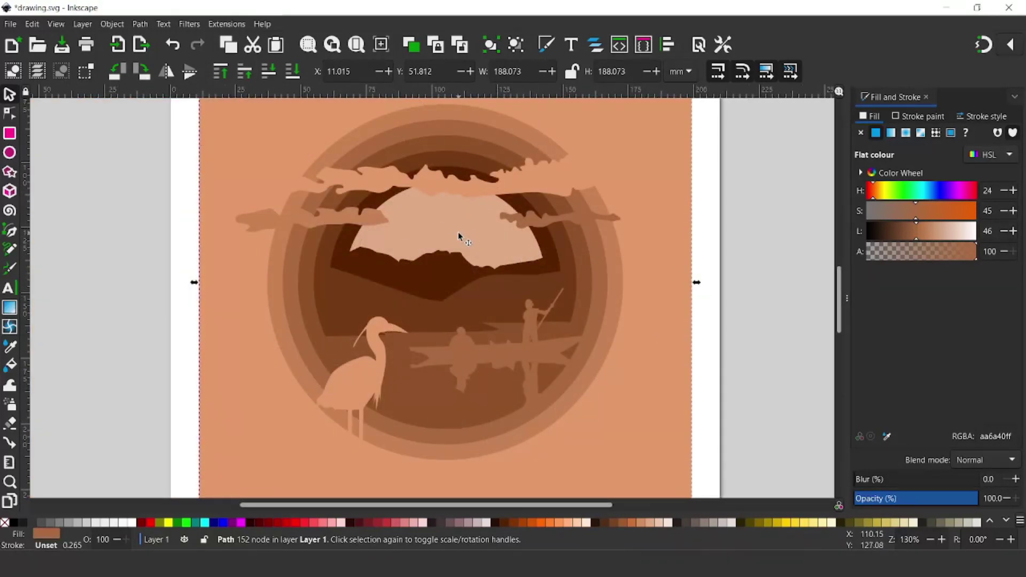
pyautogui.click(10, 154)
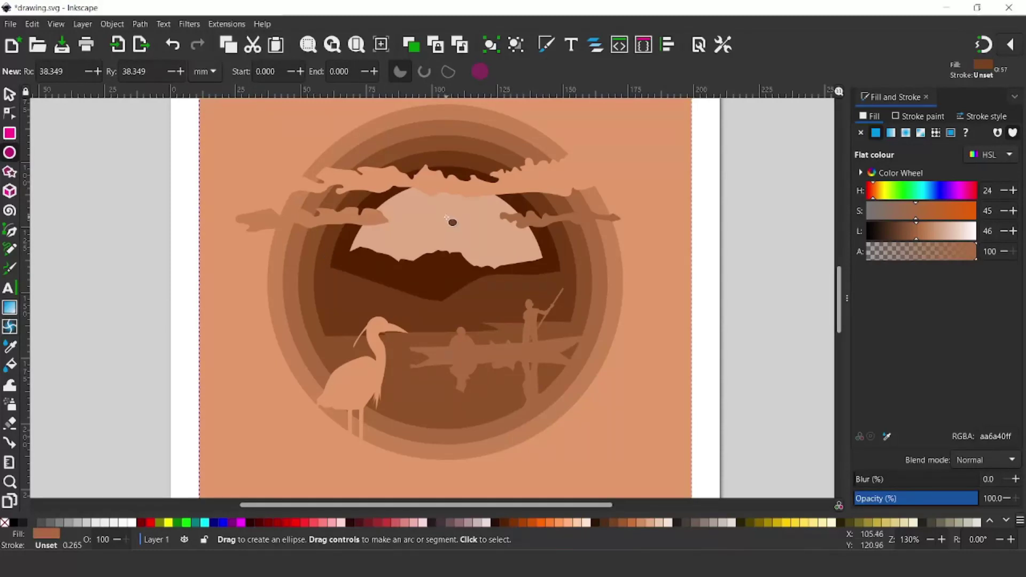
pyautogui.moveTo(446, 214); pyautogui.dragTo(503, 262)
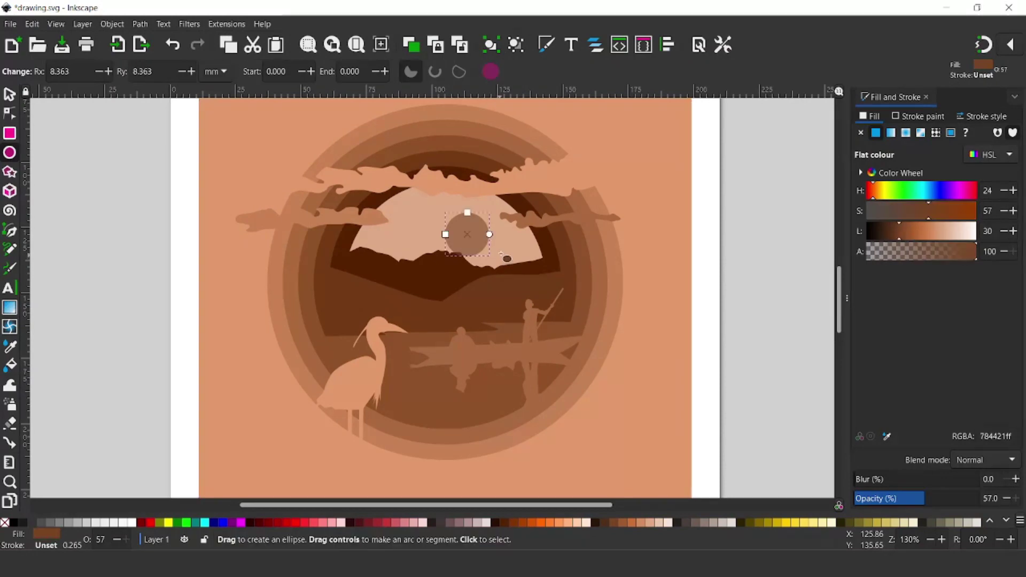
# Subtract the sun circle from the pale background square behind the mountains with a Difference operation
pyautogui.click(9, 95)
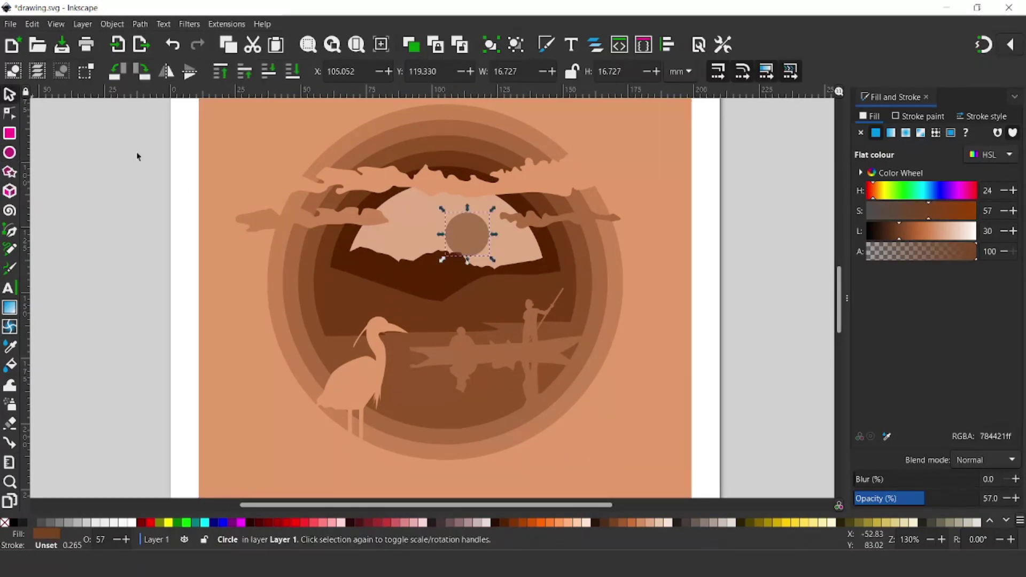
pyautogui.keyDown('shift'); pyautogui.click(414, 222); pyautogui.keyUp('shift')
pyautogui.click(140, 24)
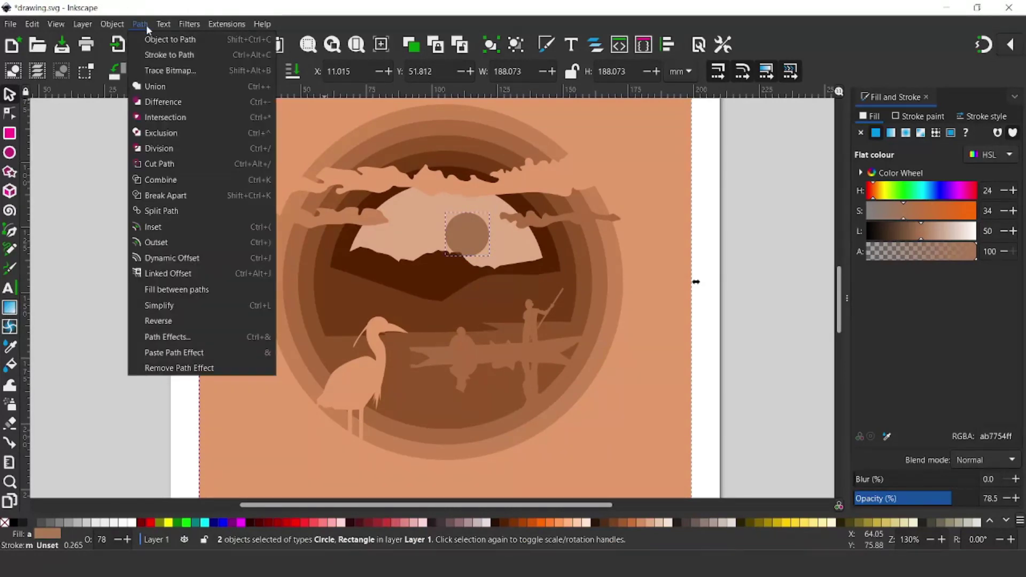
pyautogui.click(170, 102)
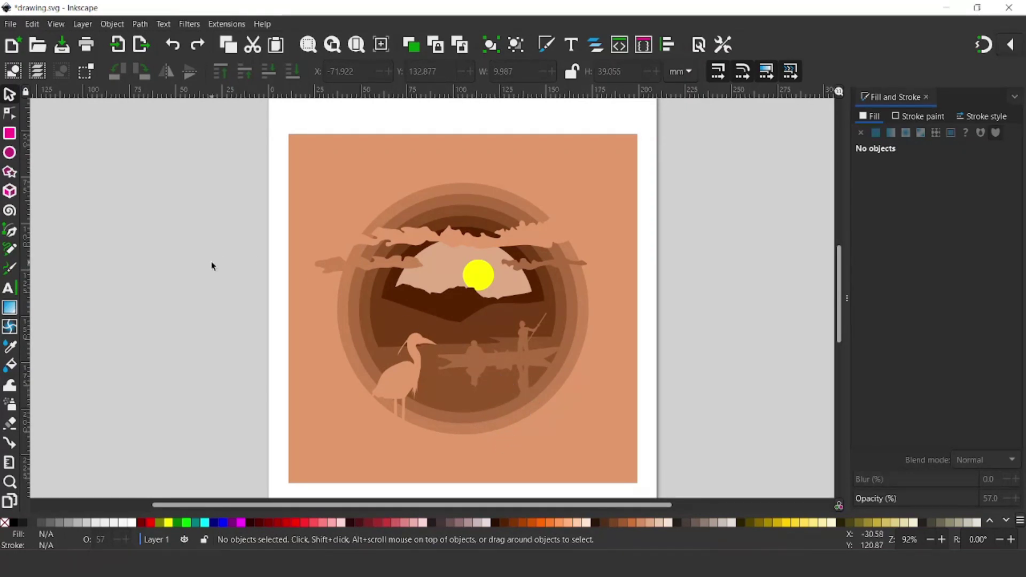
# Draw a tapered vertical blade about 53 mm tall beside the page, using the Pen tool with the Triangle in shape
pyautogui.click(10, 230)
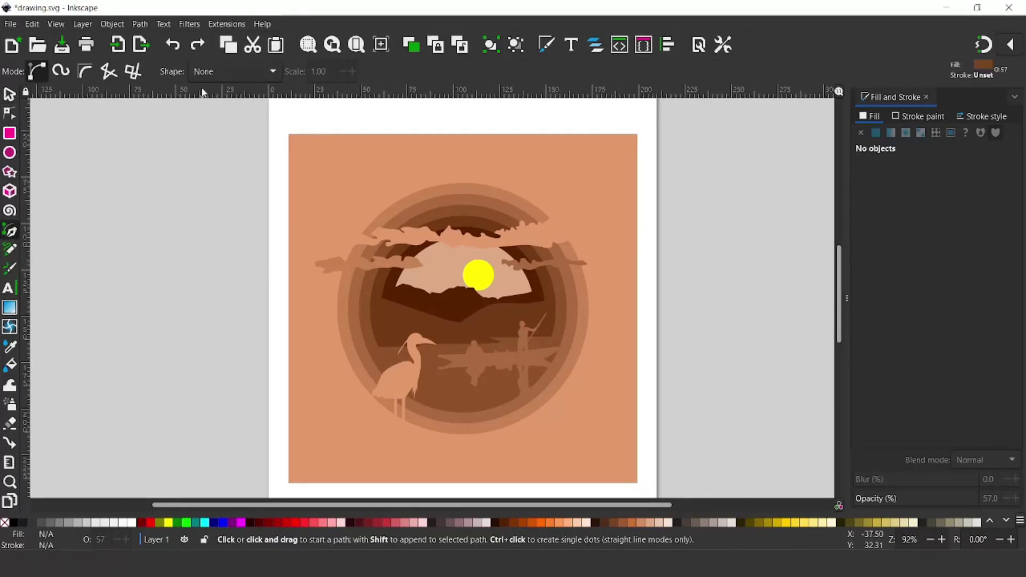
pyautogui.click(273, 73)
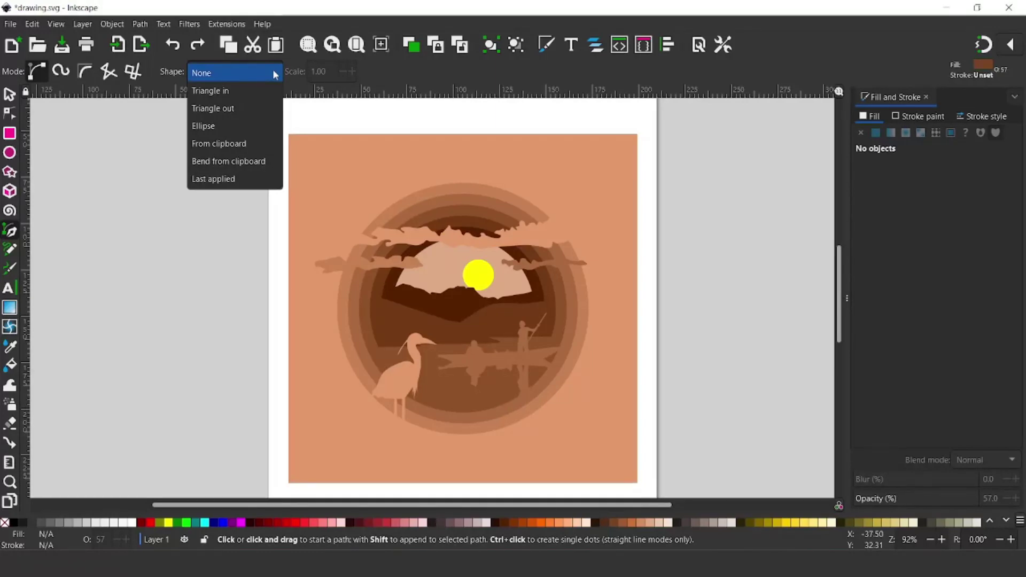
pyautogui.click(226, 90)
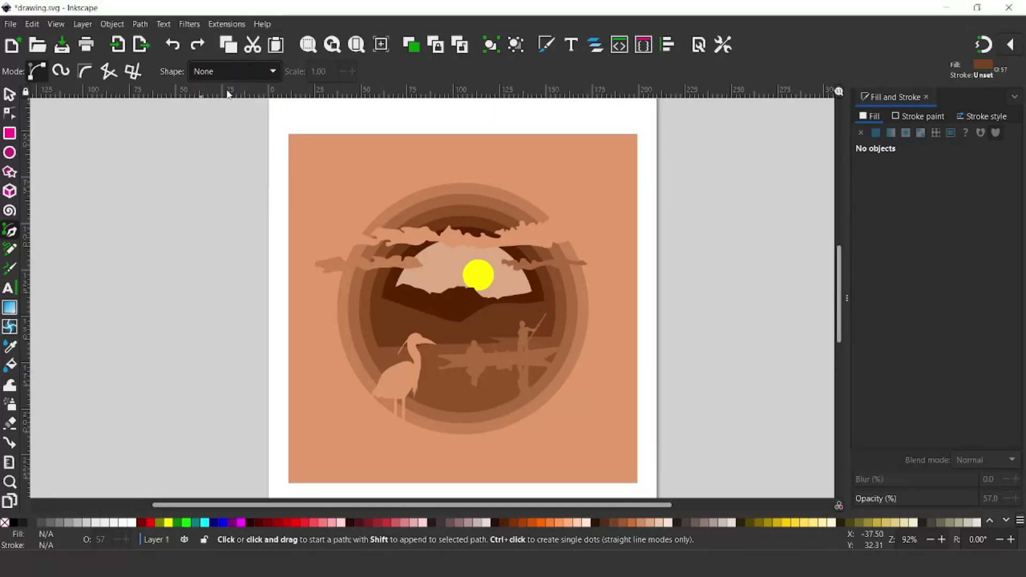
pyautogui.click(135, 329)
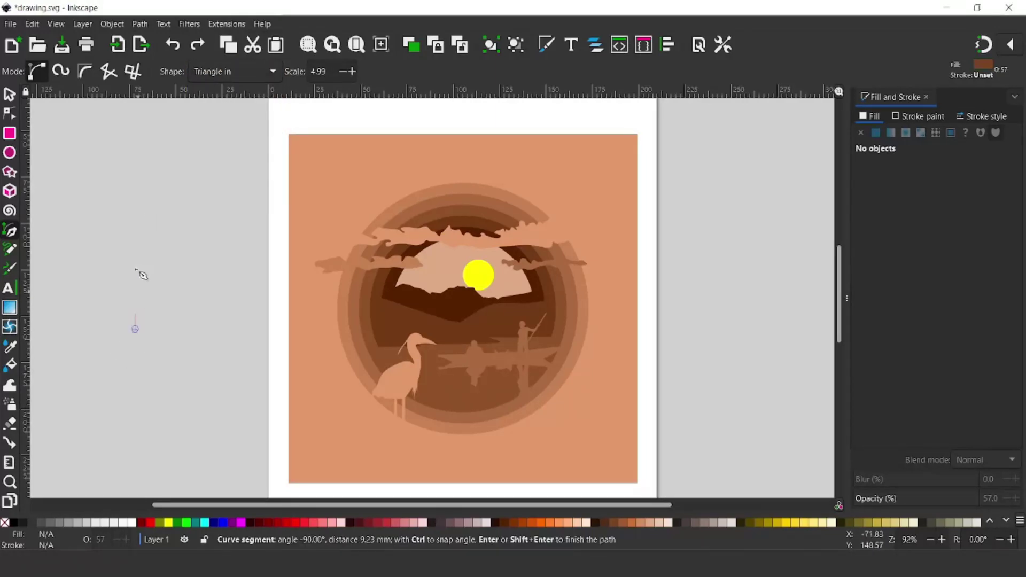
pyautogui.doubleClick(138, 232)
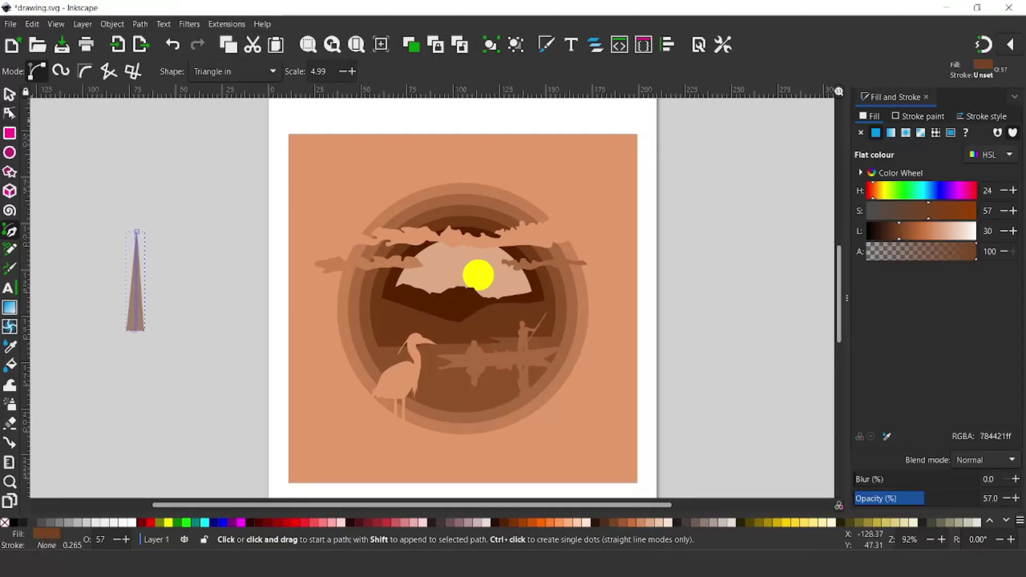
# Narrow the tapered blade, bend its side into a curve and set its opacity to 100%
pyautogui.press('n')
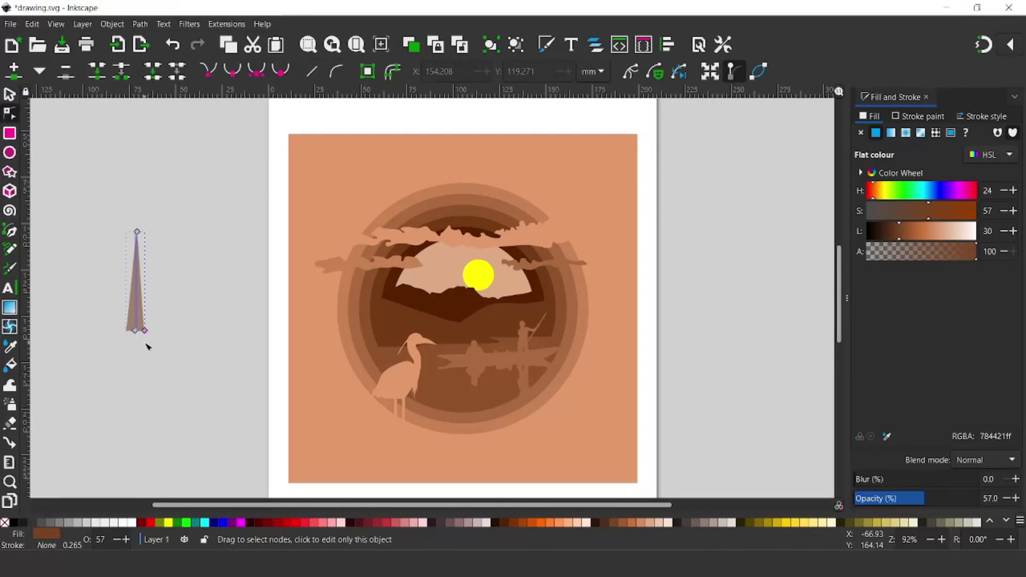
pyautogui.moveTo(146, 331); pyautogui.dragTo(141, 333)
pyautogui.hotkey('ctrl', 'z')
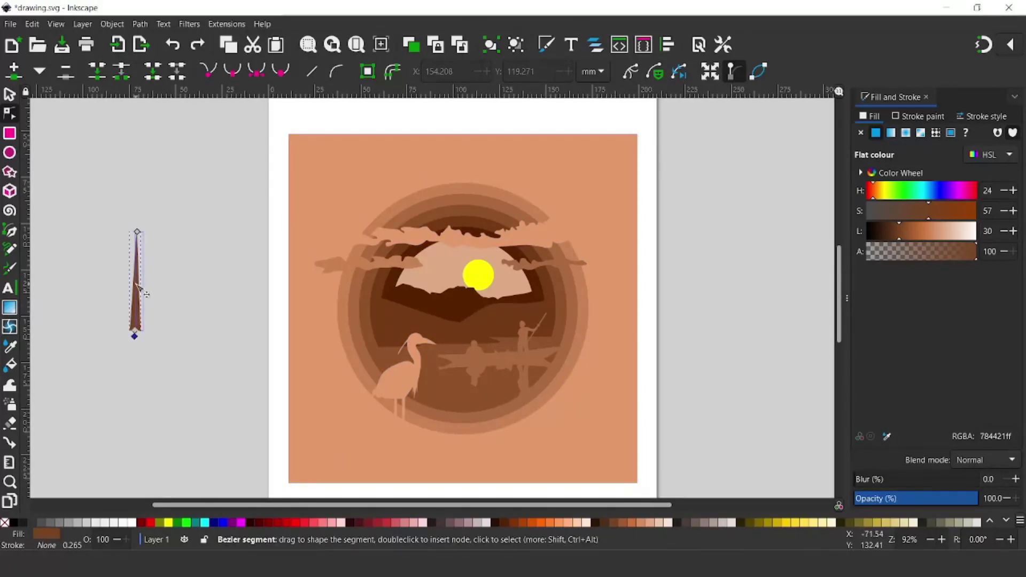
pyautogui.moveTo(142, 292)
pyautogui.mouseDown()
pyautogui.moveTo(152, 294)
pyautogui.moveTo(145, 285)
pyautogui.mouseUp()
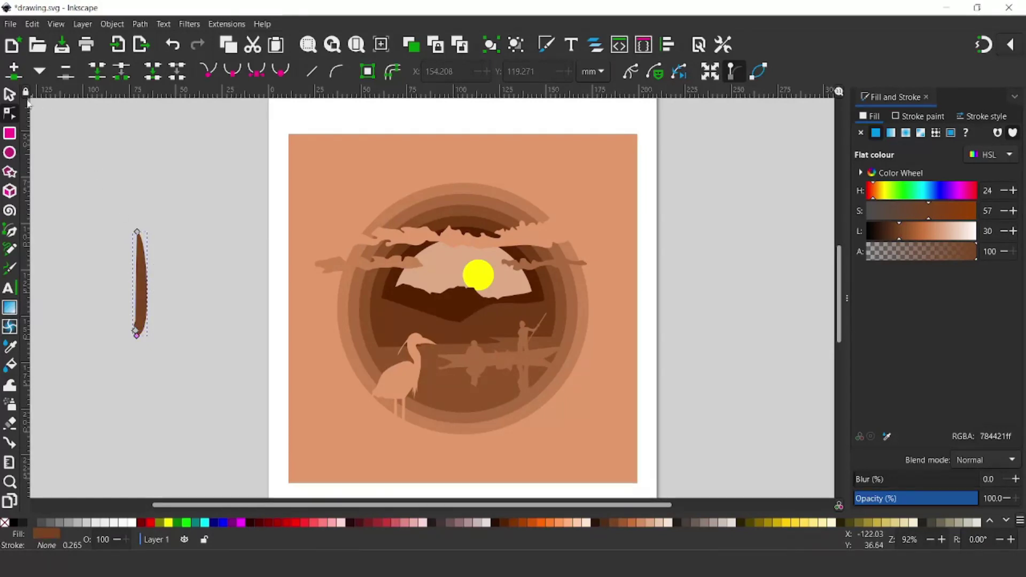
# Place a duplicate of the curved blade beside it and delete the original blade
pyautogui.press('s')
pyautogui.hotkey('ctrl', 'd')
pyautogui.moveTo(146, 295)
pyautogui.mouseDown()
pyautogui.moveTo(178, 301)
pyautogui.moveTo(179, 292)
pyautogui.mouseUp()
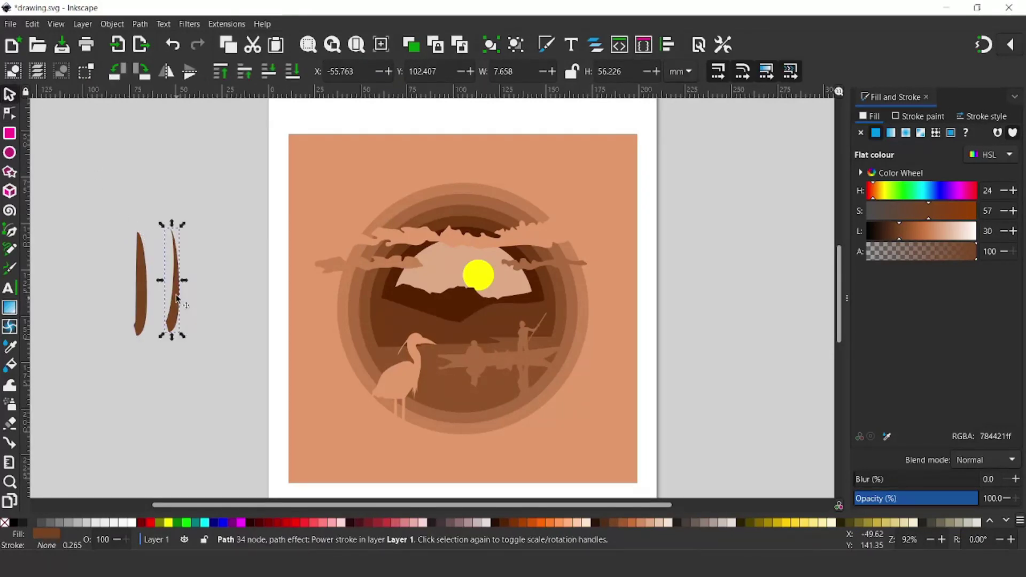
pyautogui.click(140, 276)
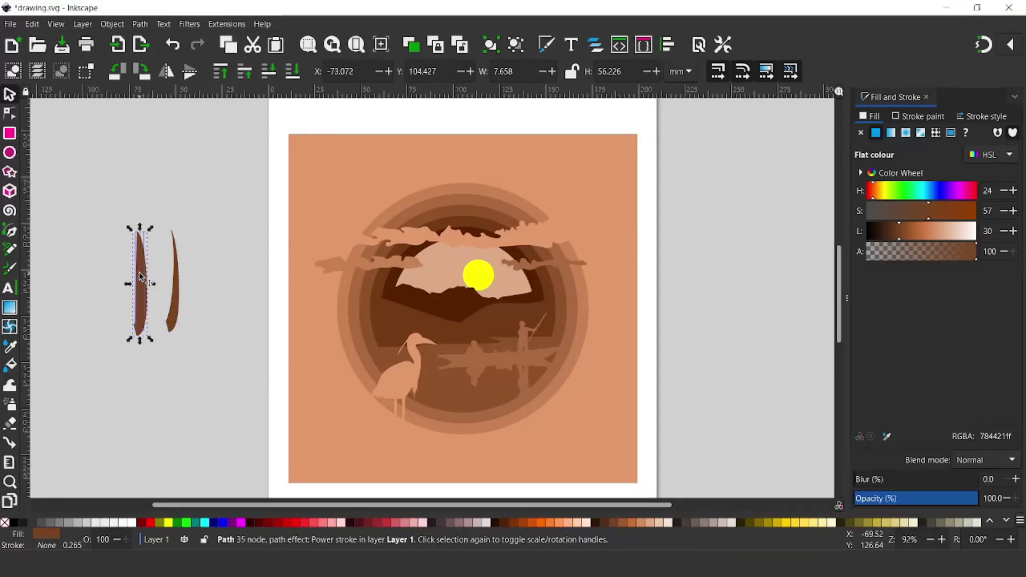
pyautogui.press('Delete')
# Refine the remaining blade's curve by bending its path segment slightly
pyautogui.click(179, 291)
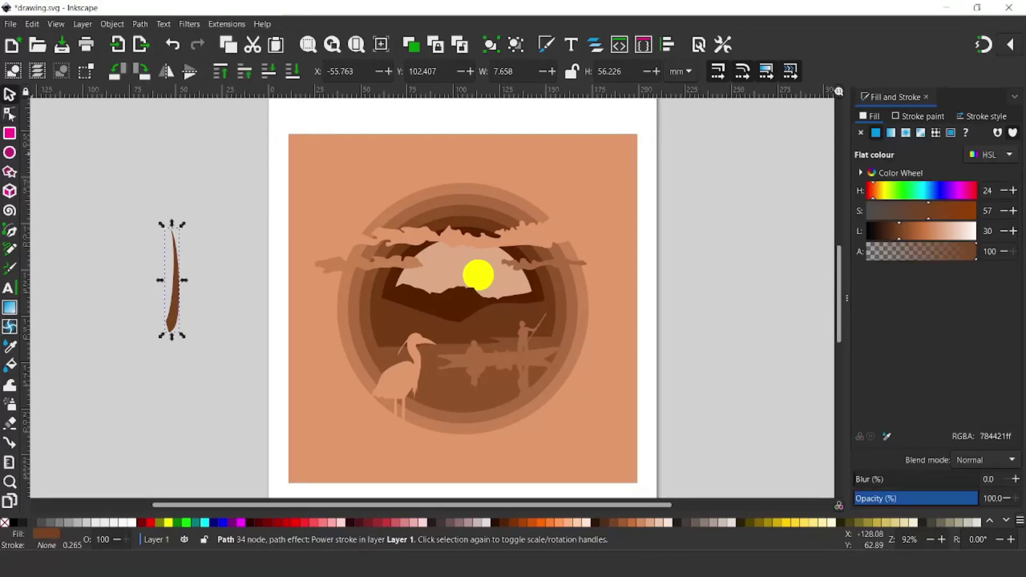
pyautogui.press('n')
pyautogui.moveTo(178, 303); pyautogui.dragTo(175, 299)
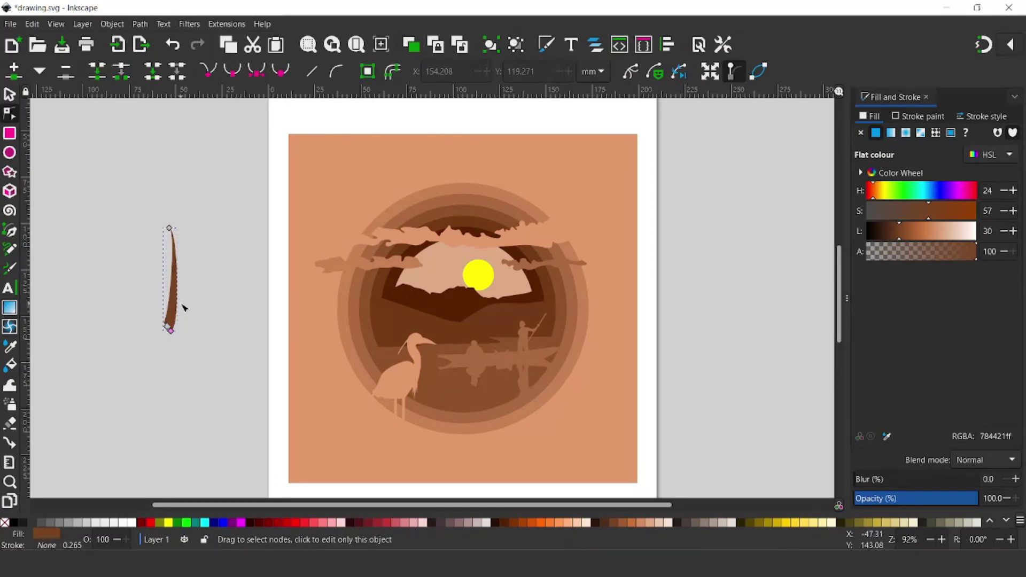
# Spread copies of the curved blade beside the page to make five separate blades
pyautogui.moveTo(177, 300)
pyautogui.mouseDown()
pyautogui.moveTo(186, 297)
pyautogui.moveTo(144, 286)
pyautogui.mouseUp()
pyautogui.click(9, 96)
pyautogui.moveTo(176, 293)
pyautogui.mouseDown()
pyautogui.moveTo(215, 287)
pyautogui.moveTo(138, 363)
pyautogui.moveTo(144, 424)
pyautogui.moveTo(223, 407)
pyautogui.moveTo(171, 289)
pyautogui.mouseUp()
# Tilt the leftmost grass blade to the left and set a second, slightly tilted blade against its base
pyautogui.click(138, 264)
pyautogui.click(138, 264)
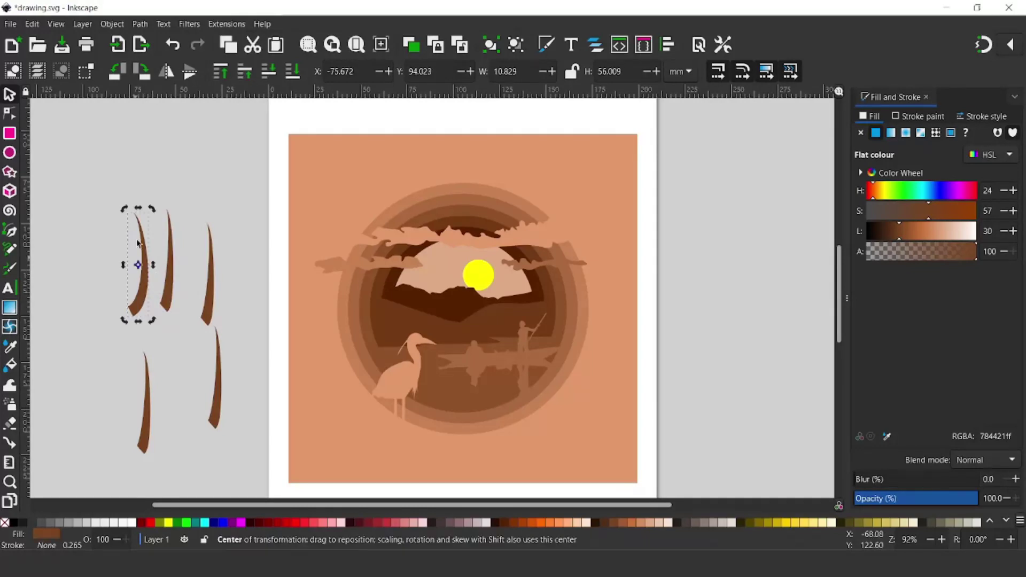
pyautogui.moveTo(152, 209); pyautogui.dragTo(131, 208)
pyautogui.moveTo(170, 290); pyautogui.dragTo(155, 289)
pyautogui.click(155, 290)
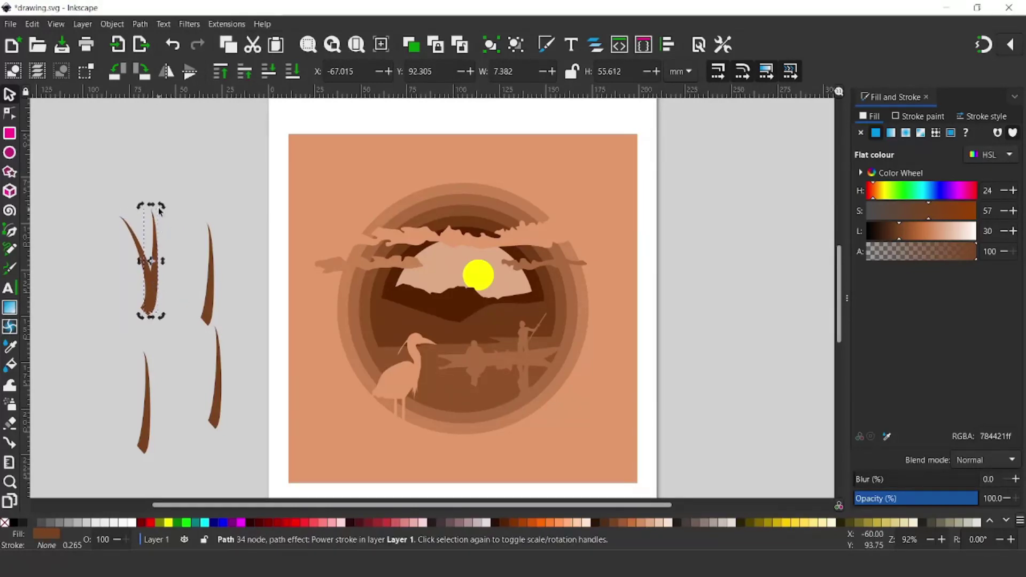
pyautogui.moveTo(162, 206); pyautogui.dragTo(153, 206)
# Add a third blade to the clump and lengthen it to about 63 mm by moving its end nodes
pyautogui.moveTo(153, 291)
pyautogui.mouseDown()
pyautogui.moveTo(160, 305)
pyautogui.moveTo(164, 260)
pyautogui.mouseUp()
pyautogui.click(12, 114)
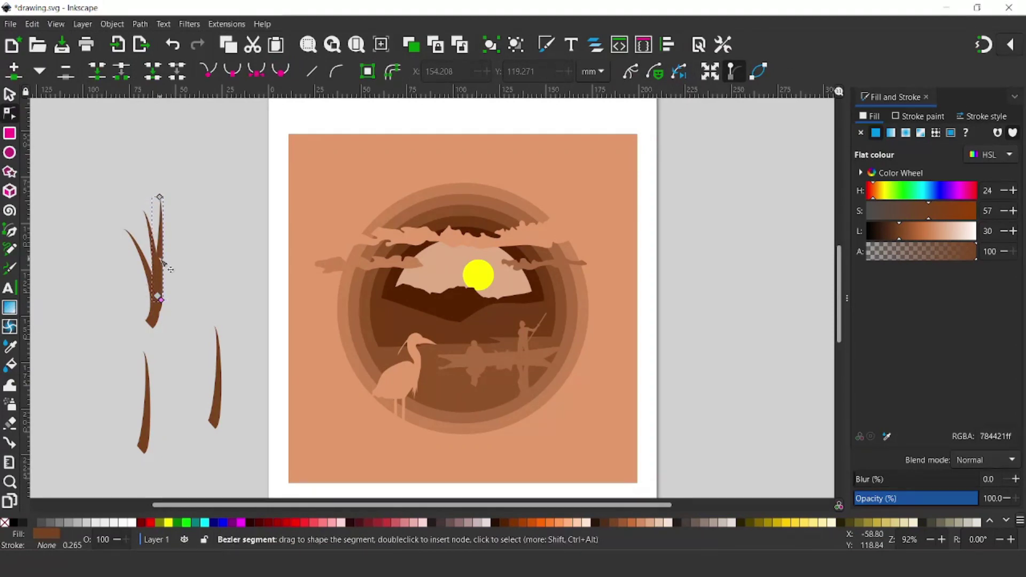
pyautogui.moveTo(161, 300); pyautogui.dragTo(155, 291)
pyautogui.moveTo(162, 198); pyautogui.dragTo(158, 184)
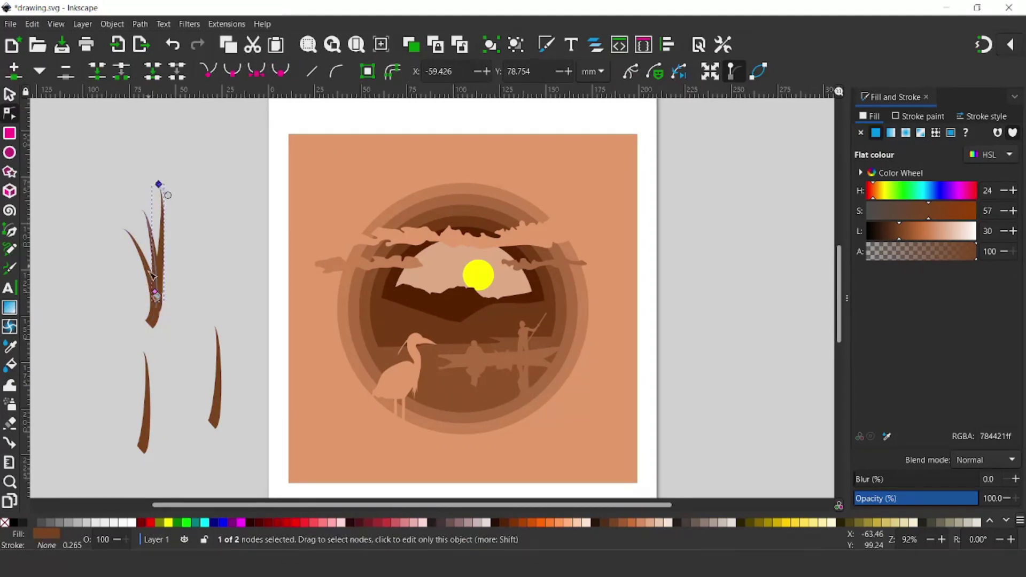
# Lower the lengthened blade to the clump's base and tilt it slightly to the left
pyautogui.click(9, 95)
pyautogui.moveTo(163, 270); pyautogui.dragTo(164, 283)
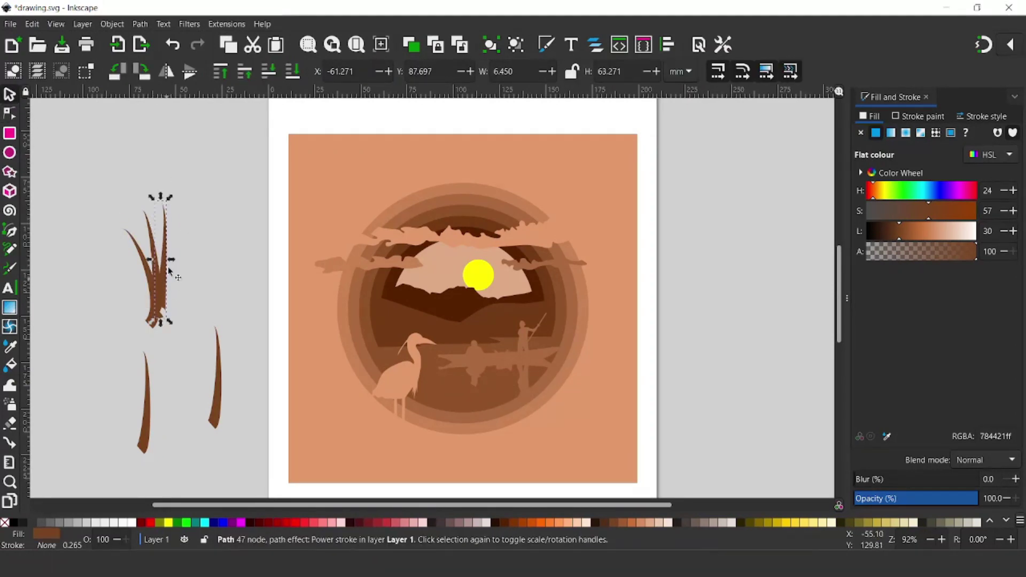
pyautogui.click(164, 220)
pyautogui.moveTo(172, 198); pyautogui.dragTo(164, 196)
pyautogui.moveTo(164, 291); pyautogui.dragTo(162, 294)
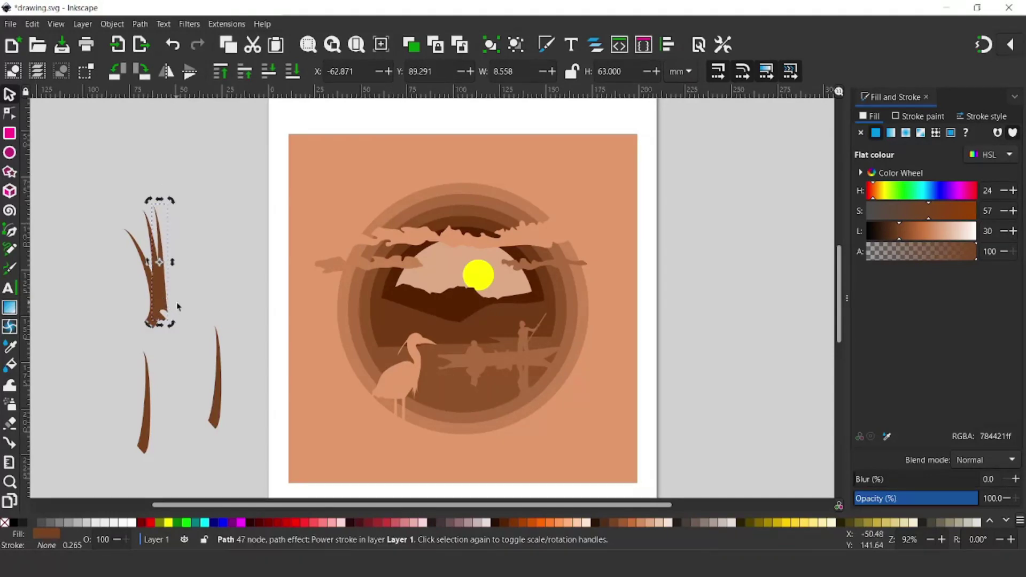
# Move the two remaining blades onto the right side of the clump, leaning the outermost one to the right
pyautogui.click(148, 425)
pyautogui.moveTo(141, 440)
pyautogui.mouseDown()
pyautogui.moveTo(178, 302)
pyautogui.moveTo(167, 304)
pyautogui.mouseUp()
pyautogui.click(216, 409)
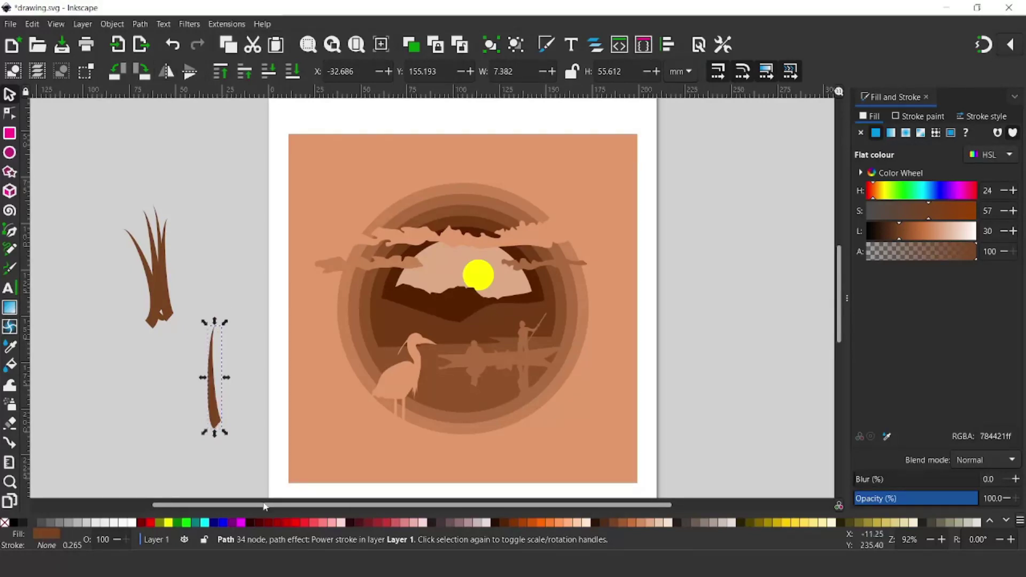
pyautogui.moveTo(215, 409)
pyautogui.mouseDown()
pyautogui.moveTo(177, 317)
pyautogui.moveTo(173, 337)
pyautogui.mouseUp()
pyautogui.click(177, 316)
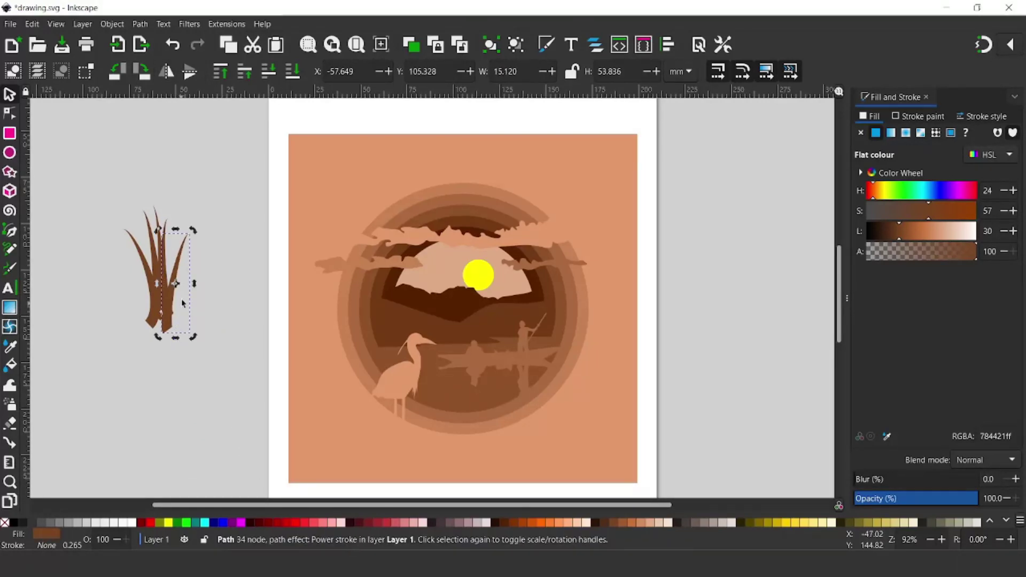
pyautogui.moveTo(165, 298); pyautogui.dragTo(170, 300)
# Duplicate the right-leaning blade, mirror a copy horizontally and rotate it into the left side of the clump
pyautogui.moveTo(171, 275)
pyautogui.mouseDown()
pyautogui.moveTo(171, 263)
pyautogui.moveTo(178, 309)
pyautogui.moveTo(98, 323)
pyautogui.mouseUp()
pyautogui.click(184, 250)
pyautogui.click(175, 268)
pyautogui.hotkey('ctrl', 'd')
pyautogui.click(168, 72)
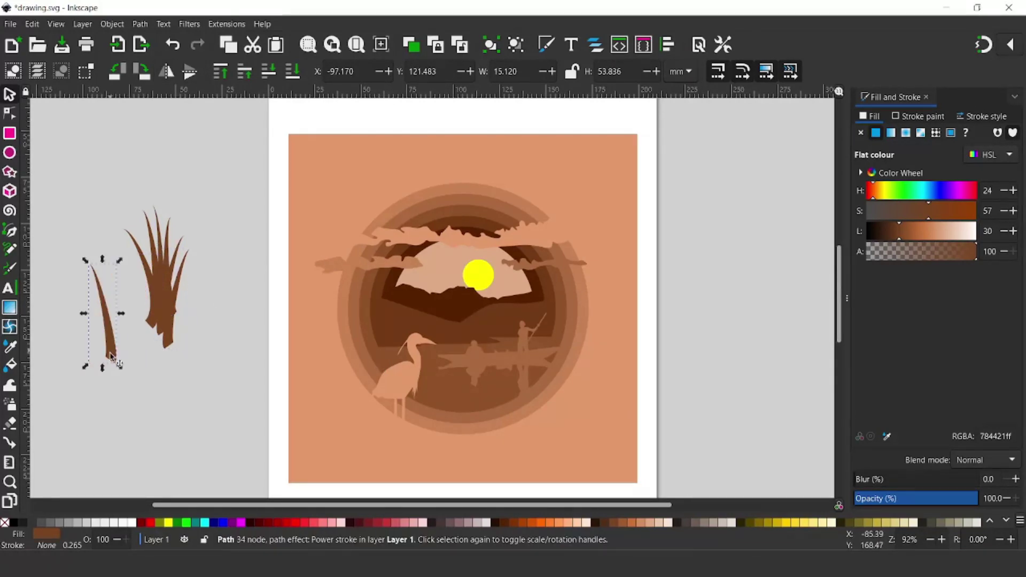
pyautogui.click(112, 352)
pyautogui.moveTo(120, 367); pyautogui.dragTo(168, 325)
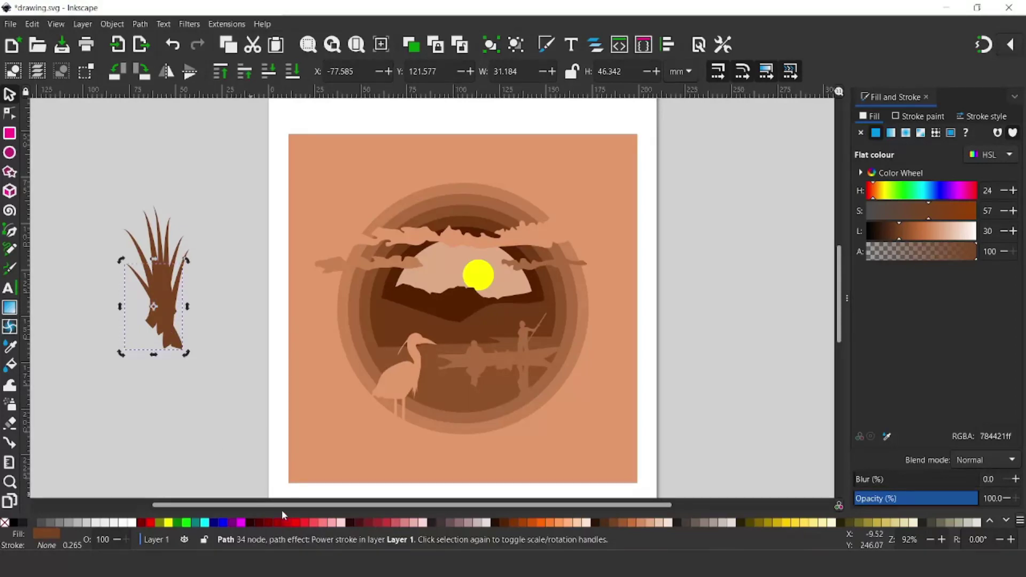
# Select all seven blades, convert them to plain paths and unite them into one grass clump
pyautogui.click(124, 431)
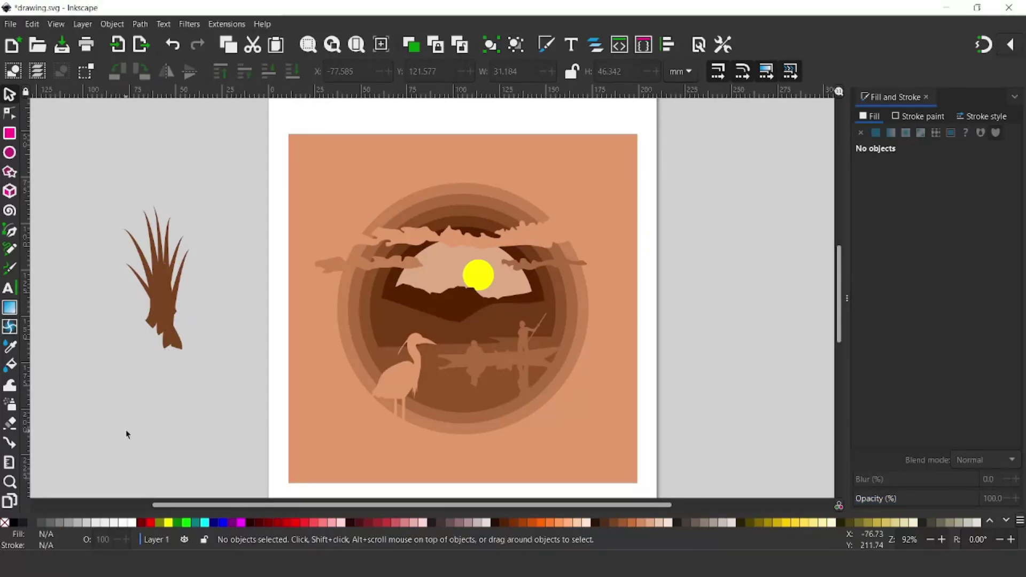
pyautogui.moveTo(85, 191); pyautogui.dragTo(222, 366)
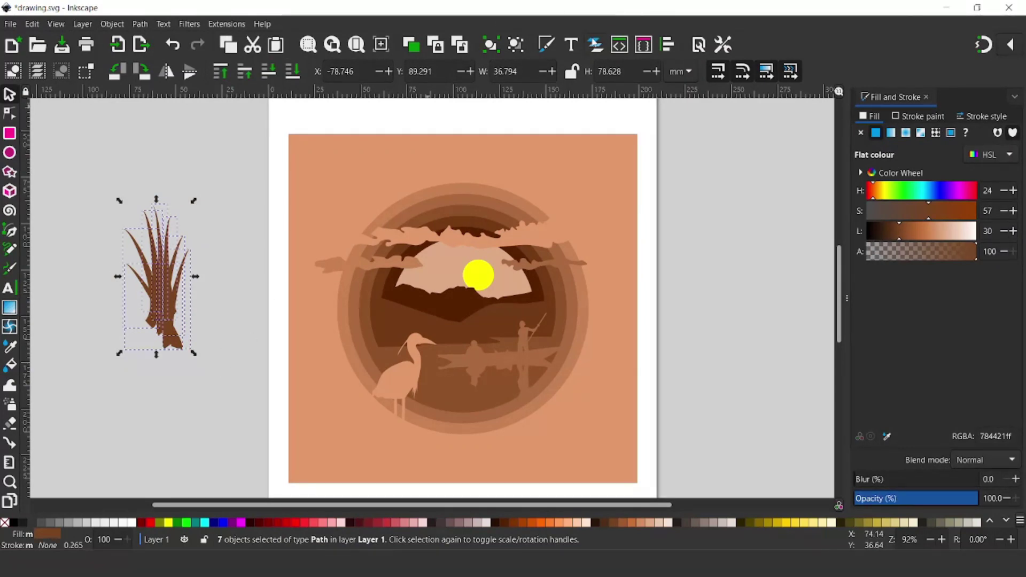
pyautogui.click(140, 24)
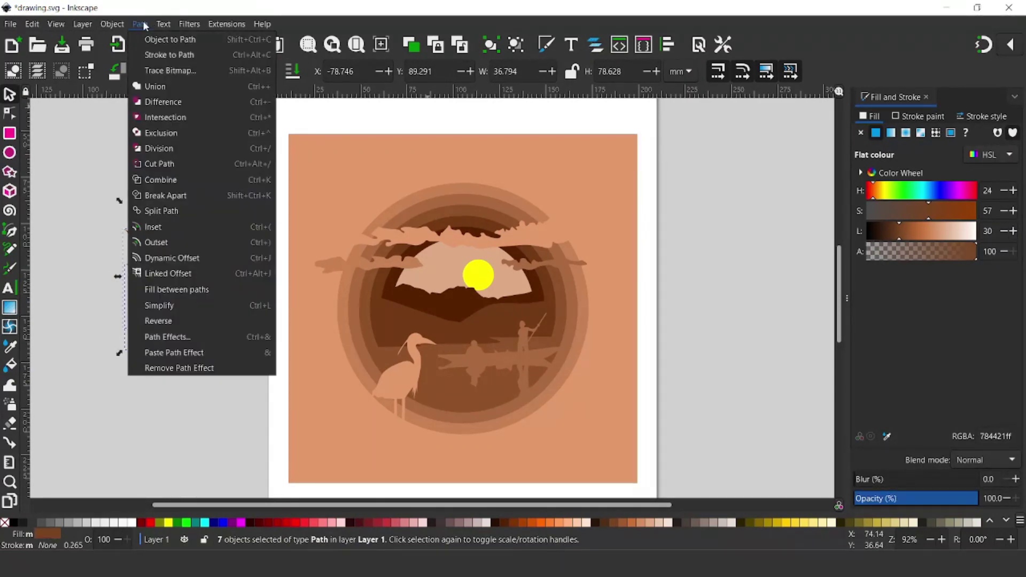
pyautogui.click(161, 40)
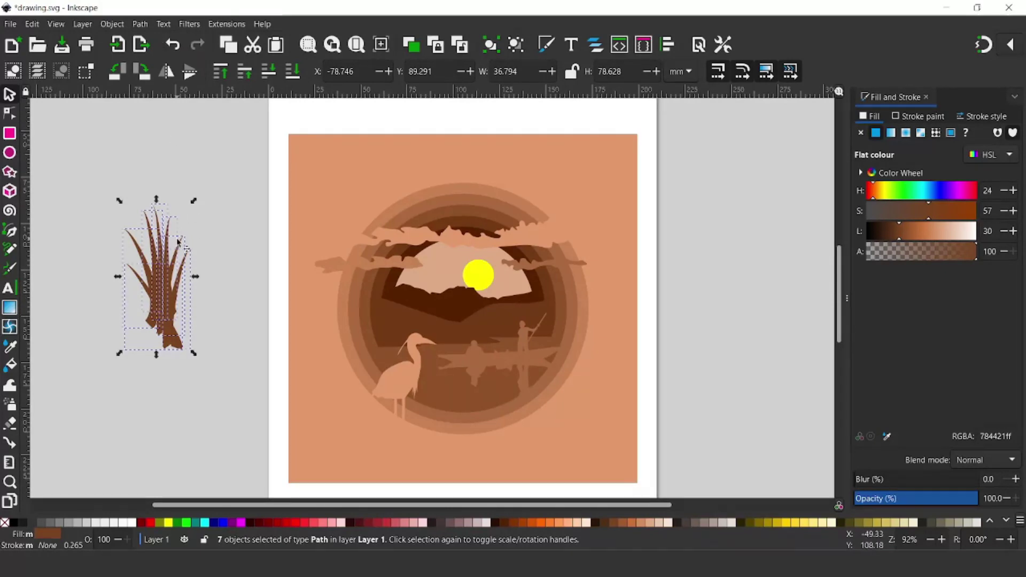
pyautogui.click(143, 26)
pyautogui.click(156, 87)
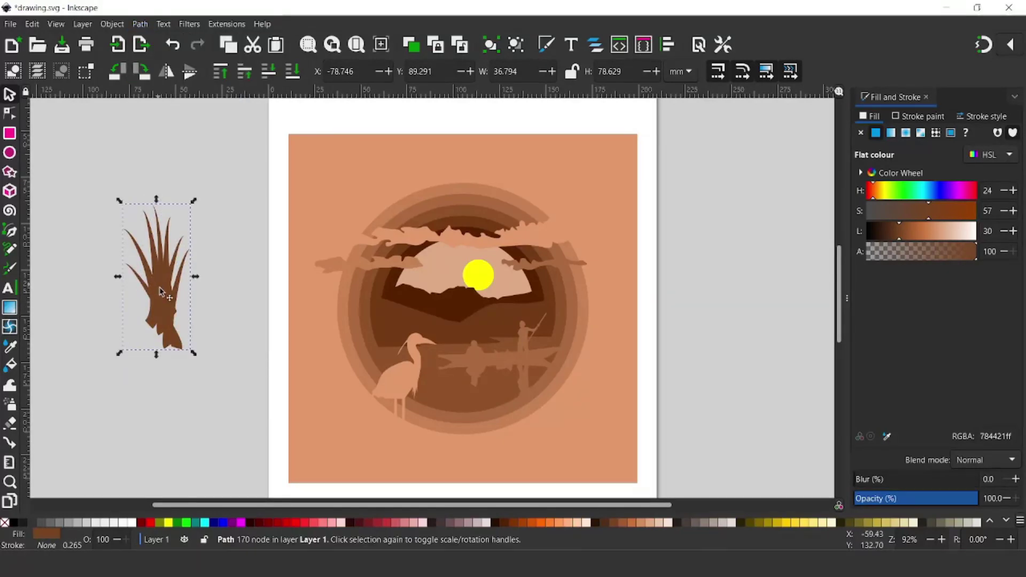
# Place a duplicate of the grass clump over the circle's lower right and scale it to about 28 × 61 mm
pyautogui.moveTo(159, 291); pyautogui.dragTo(500, 425)
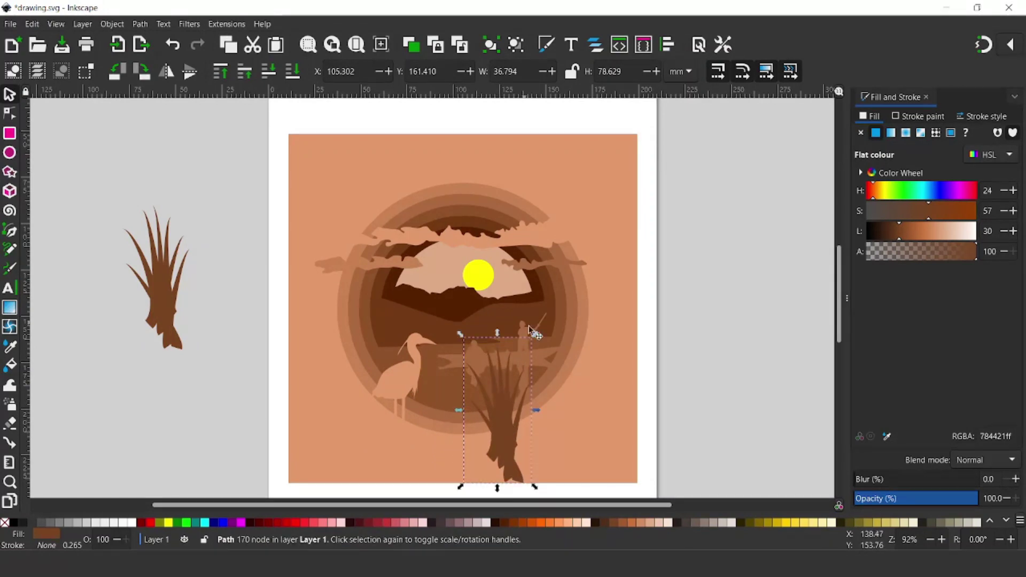
pyautogui.moveTo(531, 330); pyautogui.dragTo(532, 351)
pyautogui.moveTo(498, 425)
pyautogui.mouseDown()
pyautogui.moveTo(517, 418)
pyautogui.moveTo(510, 429)
pyautogui.mouseUp()
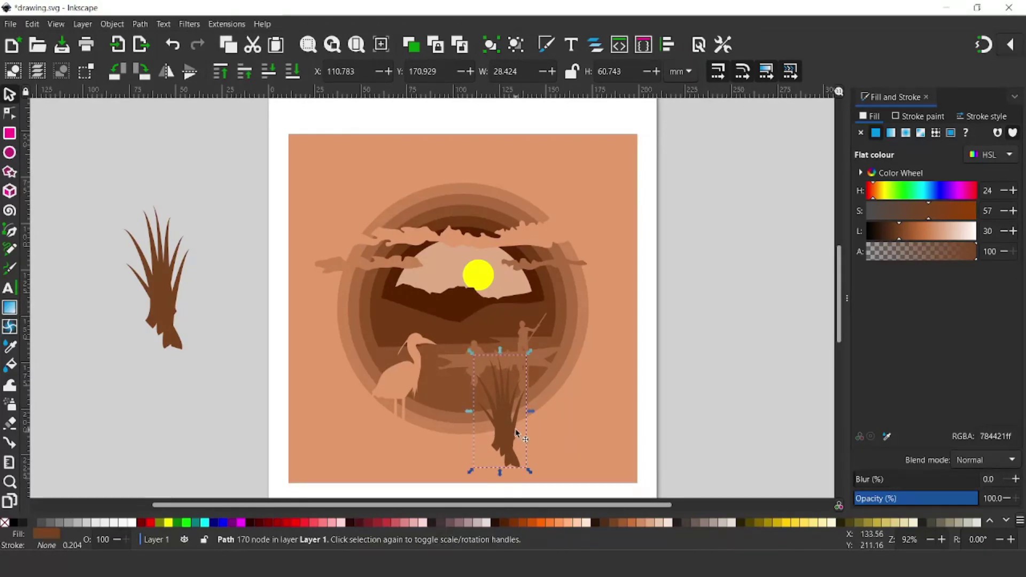
# Mirror the clump beside the page horizontally, tilt it and move it onto the circle's right side
pyautogui.click(164, 303)
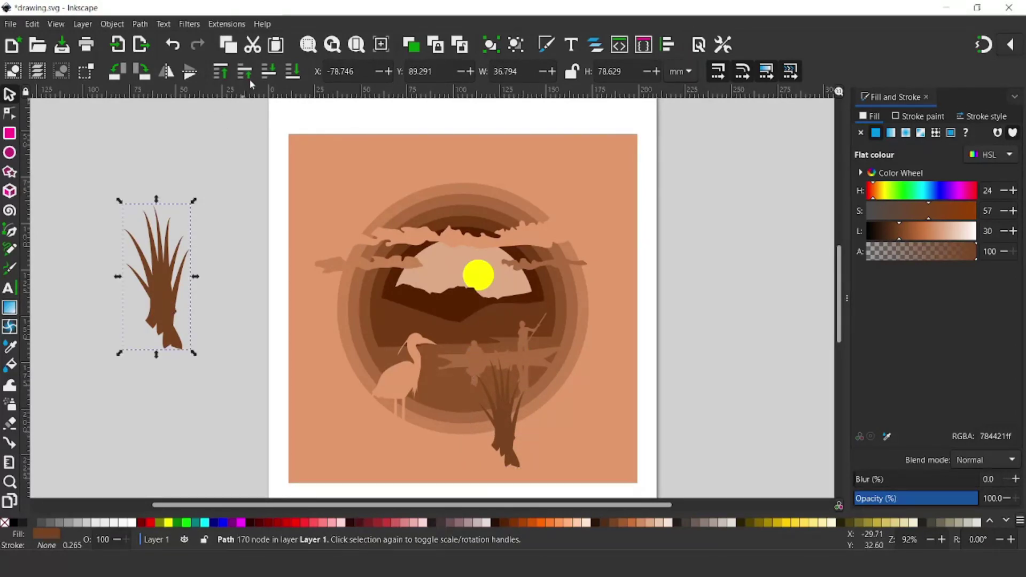
pyautogui.click(167, 71)
pyautogui.click(162, 239)
pyautogui.moveTo(140, 355)
pyautogui.mouseDown()
pyautogui.moveTo(110, 362)
pyautogui.moveTo(137, 357)
pyautogui.moveTo(129, 360)
pyautogui.moveTo(138, 367)
pyautogui.mouseUp()
pyautogui.click(162, 320)
pyautogui.click(162, 320)
pyautogui.moveTo(164, 295); pyautogui.dragTo(574, 396)
# Scale the mirrored clump down to about 14 × 47 mm and position it near the boatman
pyautogui.moveTo(597, 456); pyautogui.dragTo(568, 431)
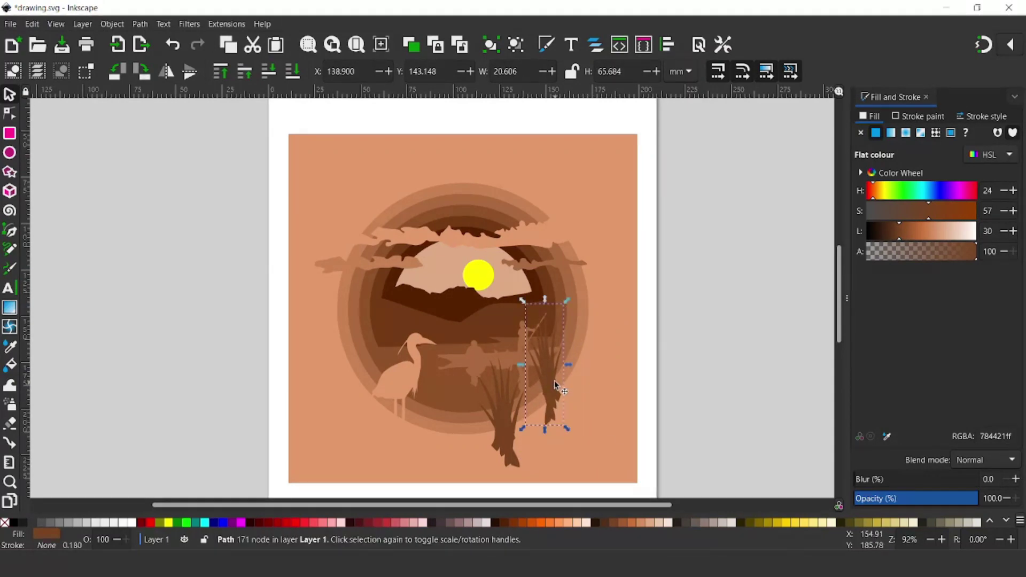
pyautogui.moveTo(553, 380); pyautogui.dragTo(563, 400)
pyautogui.moveTo(532, 449); pyautogui.dragTo(545, 414)
pyautogui.moveTo(559, 383)
pyautogui.mouseDown()
pyautogui.moveTo(551, 389)
pyautogui.moveTo(556, 377)
pyautogui.mouseUp()
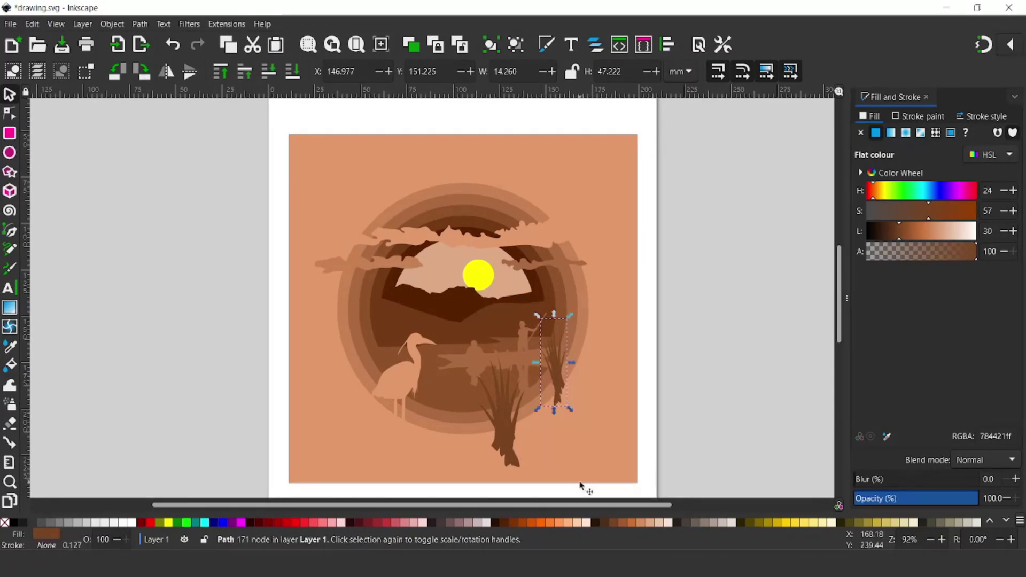
# Reposition both clumps along the circle's lower rim, rotating the larger one slightly beside the heron
pyautogui.moveTo(505, 428); pyautogui.dragTo(467, 443)
pyautogui.moveTo(557, 384); pyautogui.dragTo(548, 394)
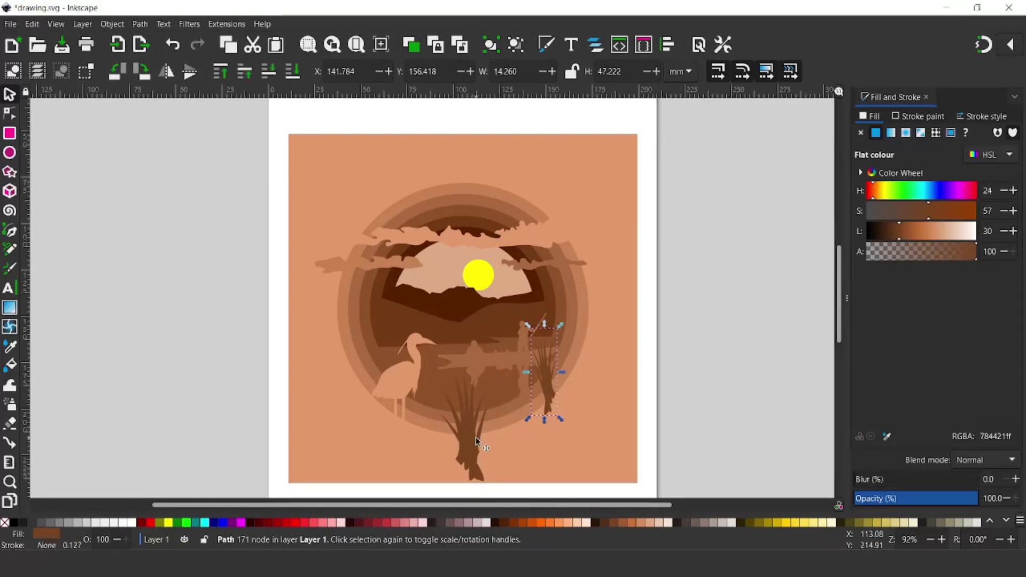
pyautogui.moveTo(475, 438); pyautogui.dragTo(458, 437)
pyautogui.click(457, 445)
pyautogui.moveTo(477, 486); pyautogui.dragTo(463, 490)
pyautogui.moveTo(446, 446); pyautogui.dragTo(444, 437)
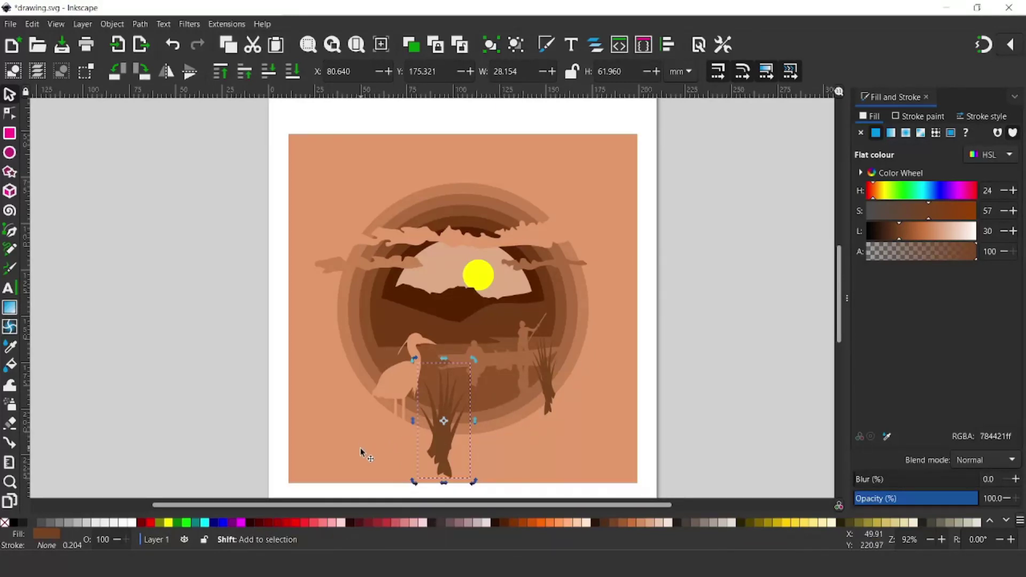
# Unite the larger grass clump with the front holed square that carries the heron
pyautogui.keyDown('shift'); pyautogui.click(360, 430); pyautogui.keyUp('shift')
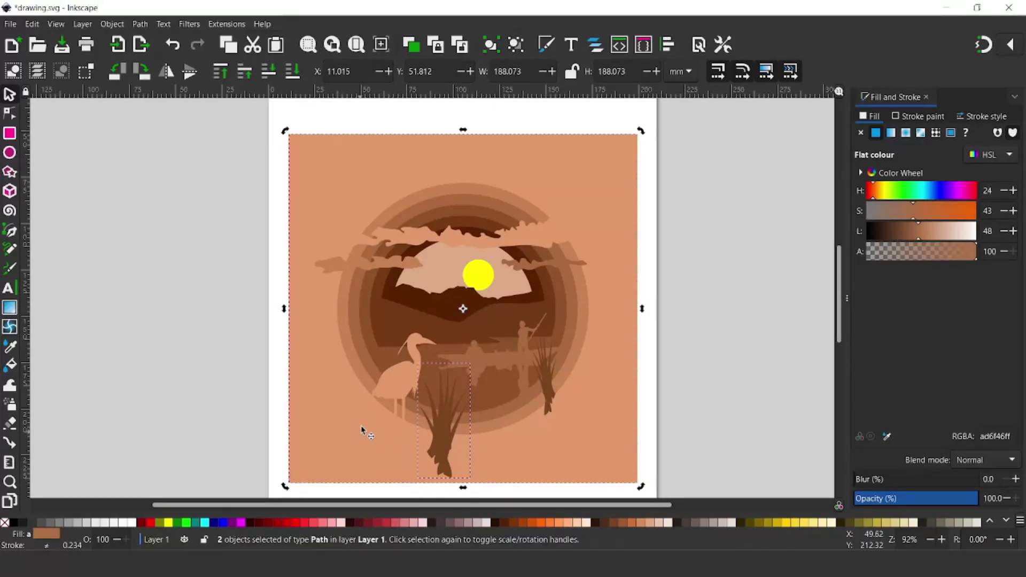
pyautogui.click(141, 25)
pyautogui.click(167, 87)
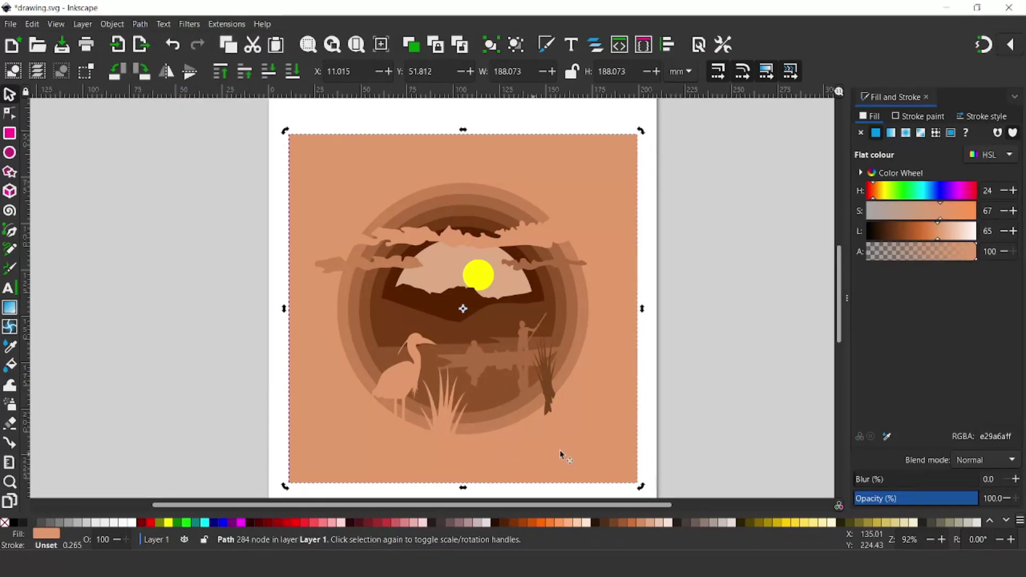
# Unite the smaller grass clump with the square forming the circle's outermost visible ring, and clear the selection
pyautogui.click(547, 391)
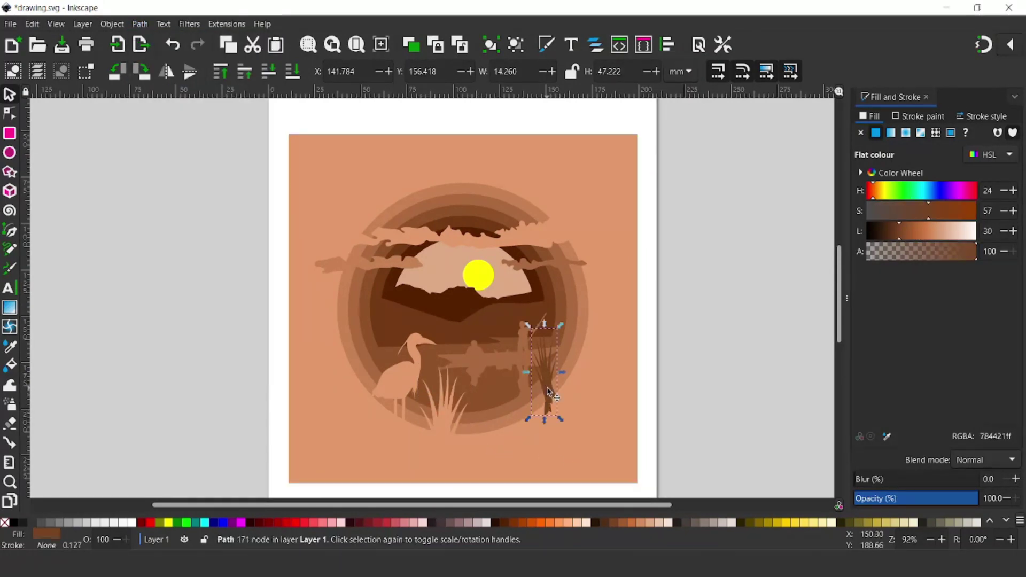
pyautogui.keyDown('shift'); pyautogui.click(574, 354); pyautogui.keyUp('shift')
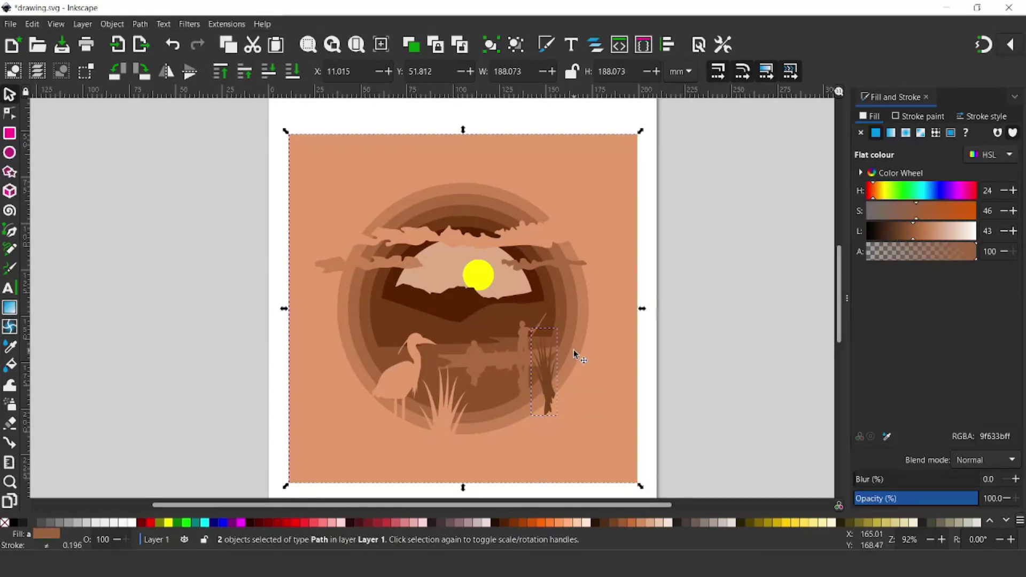
pyautogui.click(140, 24)
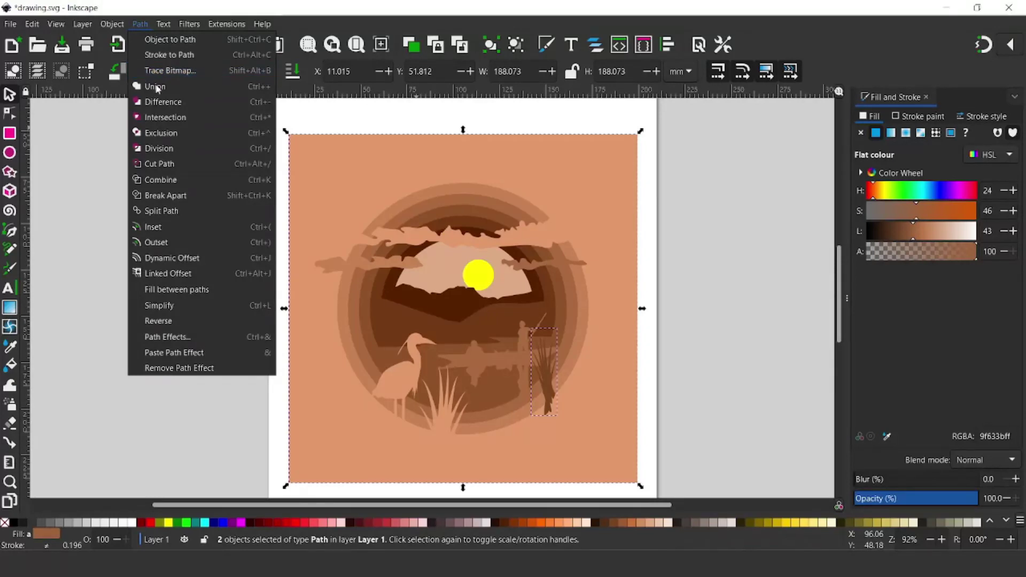
pyautogui.press('Escape')
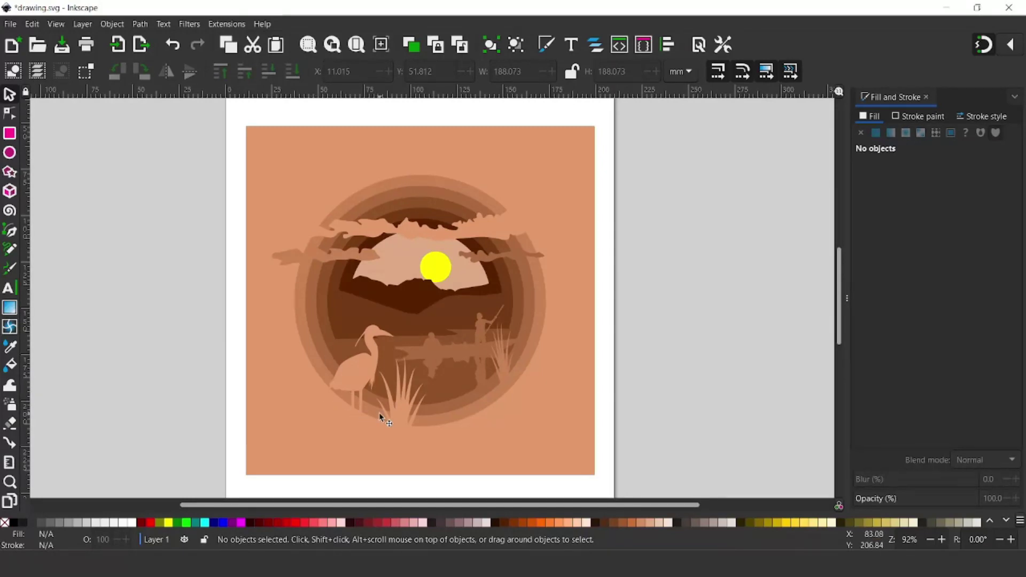
# Preview an outer drop shadow with 1.6 px blur radius and zero offsets on all artwork layers
pyautogui.scroll(-1, 383, 419)
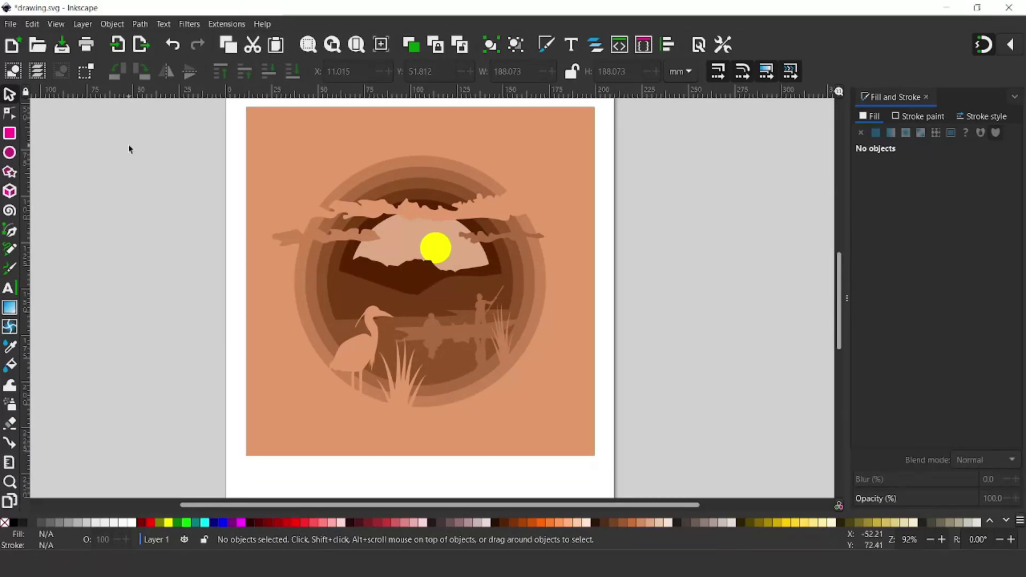
pyautogui.scroll(2, 129, 146)
pyautogui.scroll(-2, 121, 143)
pyautogui.moveTo(158, 101)
pyautogui.mouseDown()
pyautogui.moveTo(285, 115)
pyautogui.moveTo(543, 170)
pyautogui.moveTo(615, 310)
pyautogui.moveTo(606, 436)
pyautogui.moveTo(616, 474)
pyautogui.mouseUp()
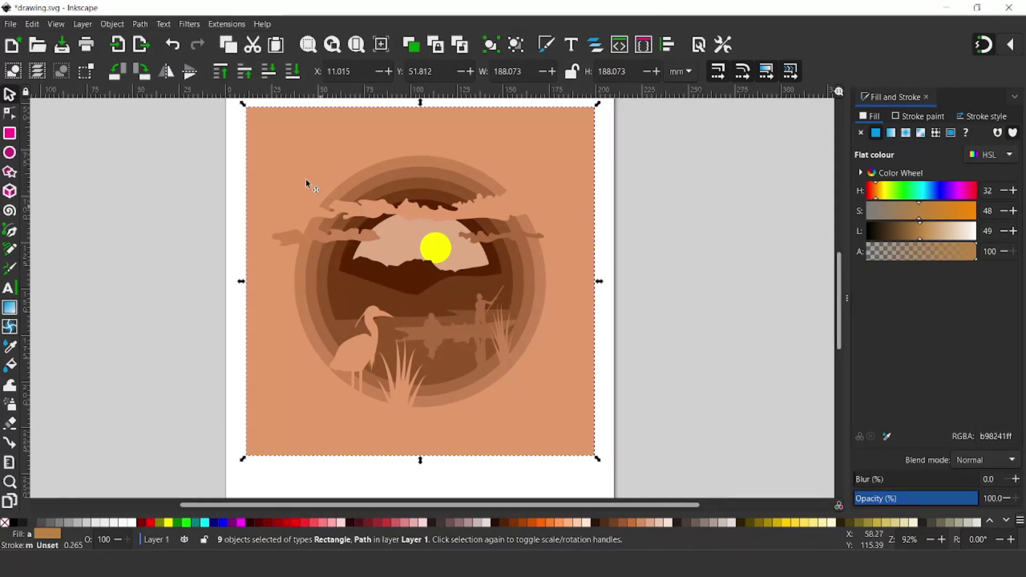
pyautogui.click(187, 24)
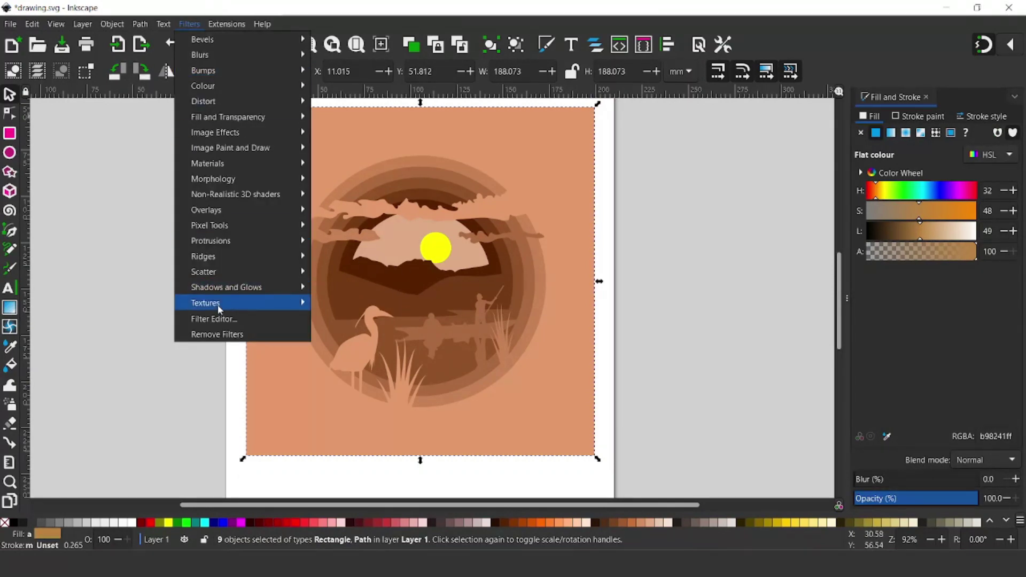
pyautogui.moveTo(218, 291)
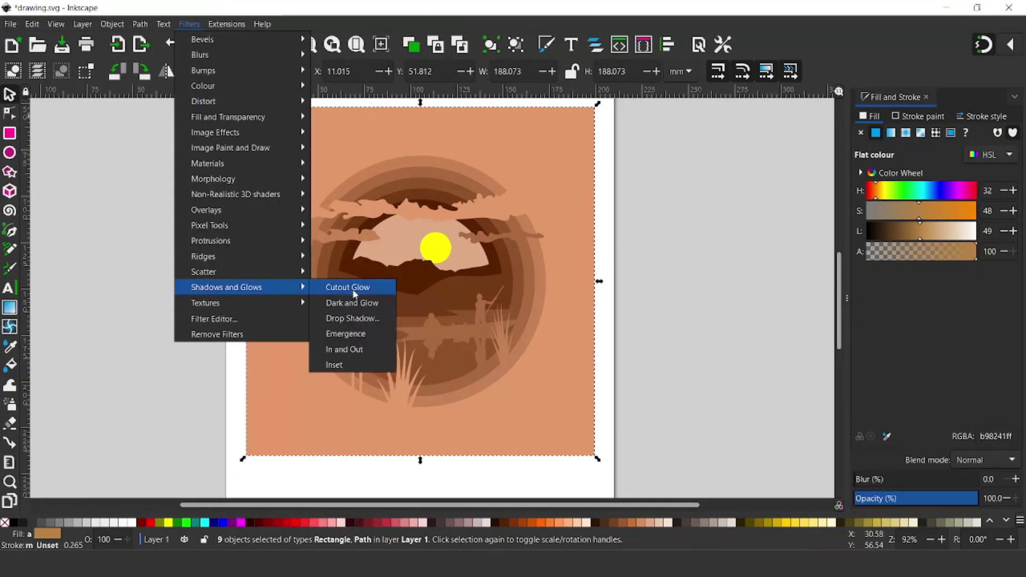
pyautogui.click(358, 320)
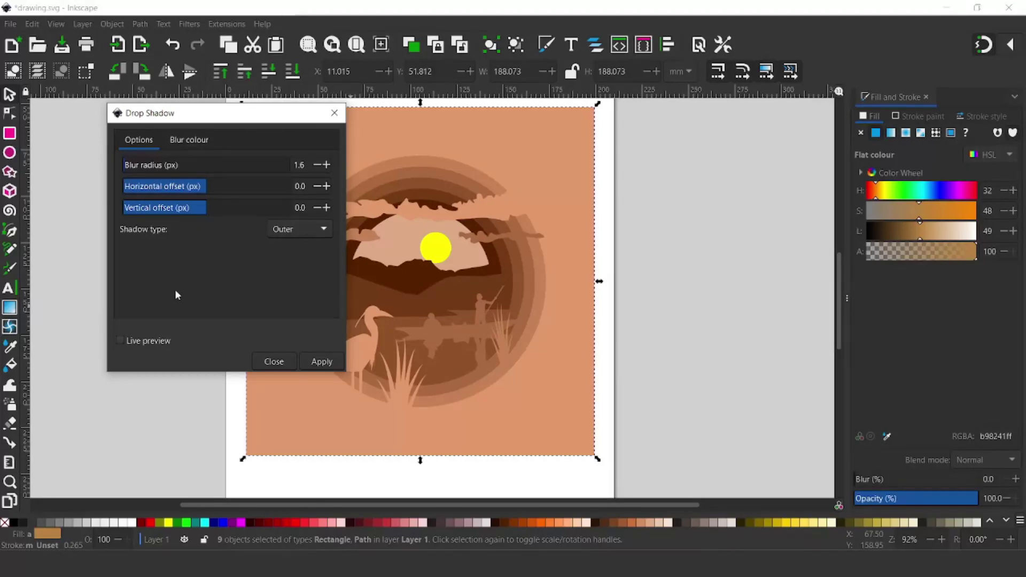
pyautogui.click(121, 340)
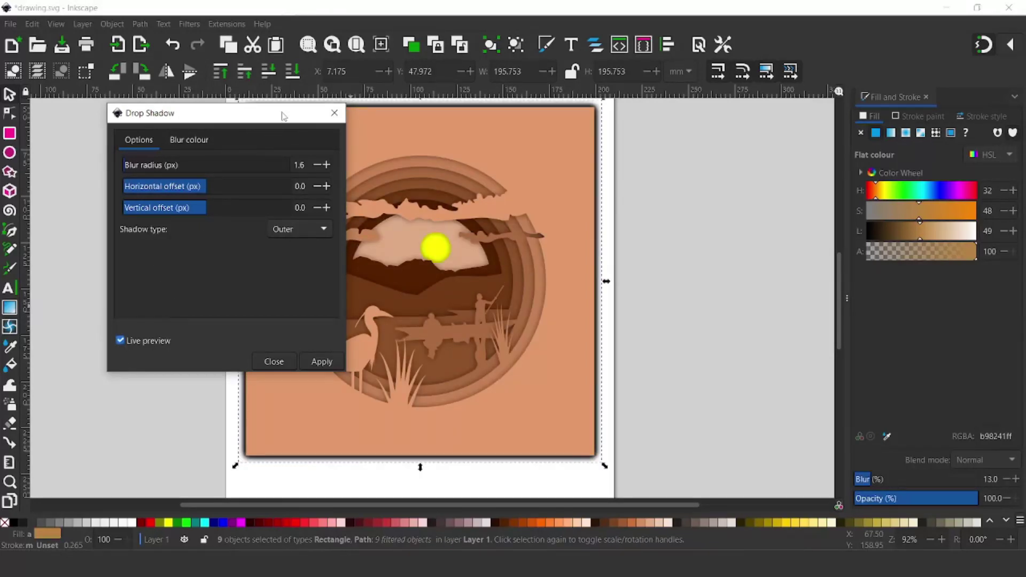
pyautogui.moveTo(284, 116); pyautogui.dragTo(174, 128)
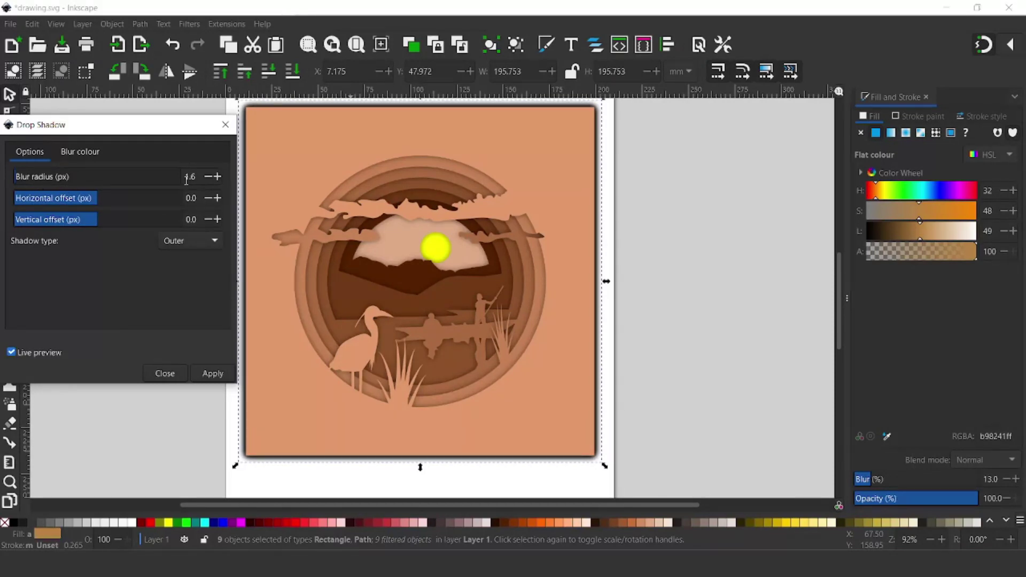
# Set the black shadow colour's opacity to 81 and apply the drop shadow to all layers
pyautogui.click(76, 150)
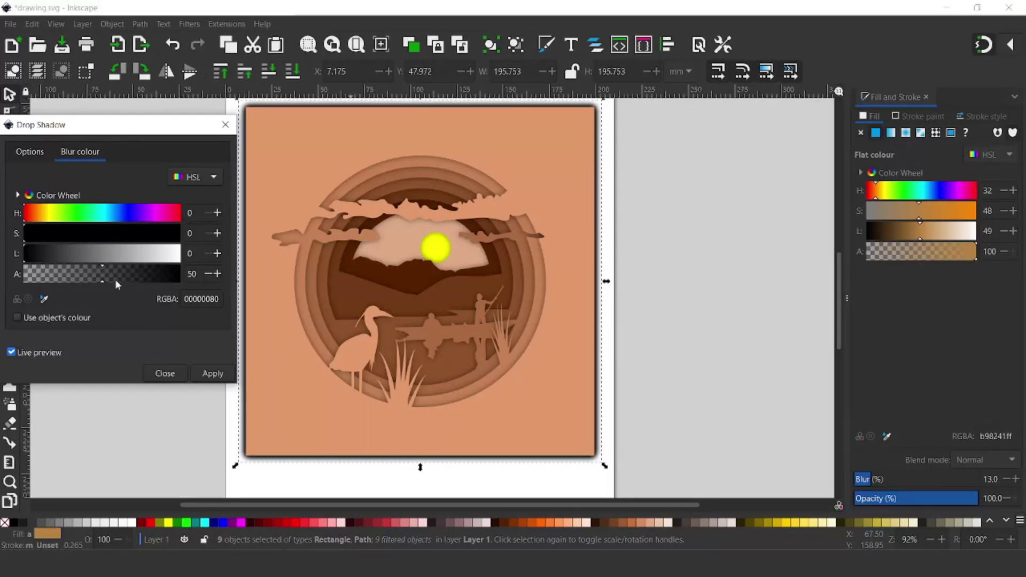
pyautogui.moveTo(104, 272); pyautogui.dragTo(166, 272)
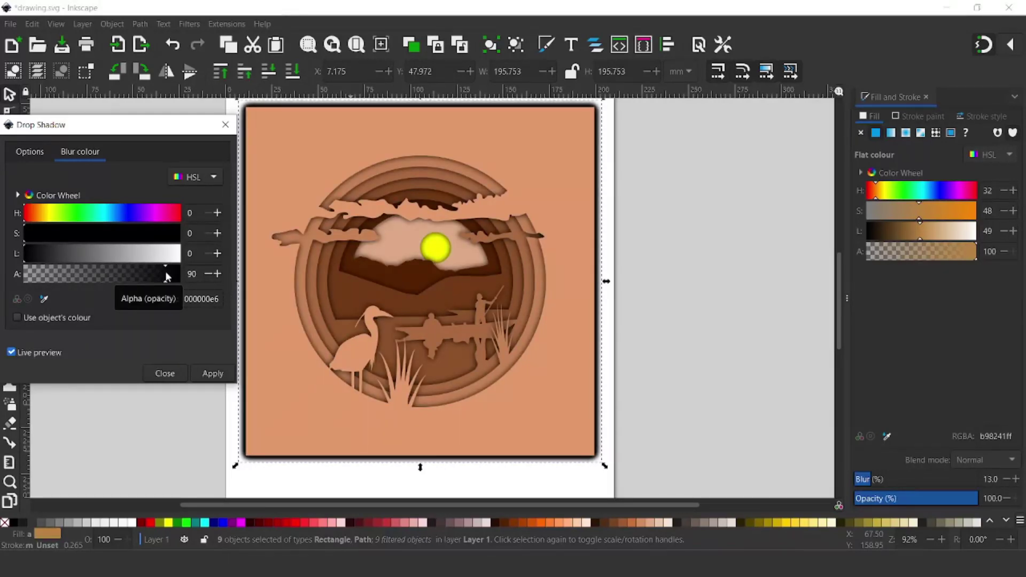
pyautogui.moveTo(168, 276); pyautogui.dragTo(151, 278)
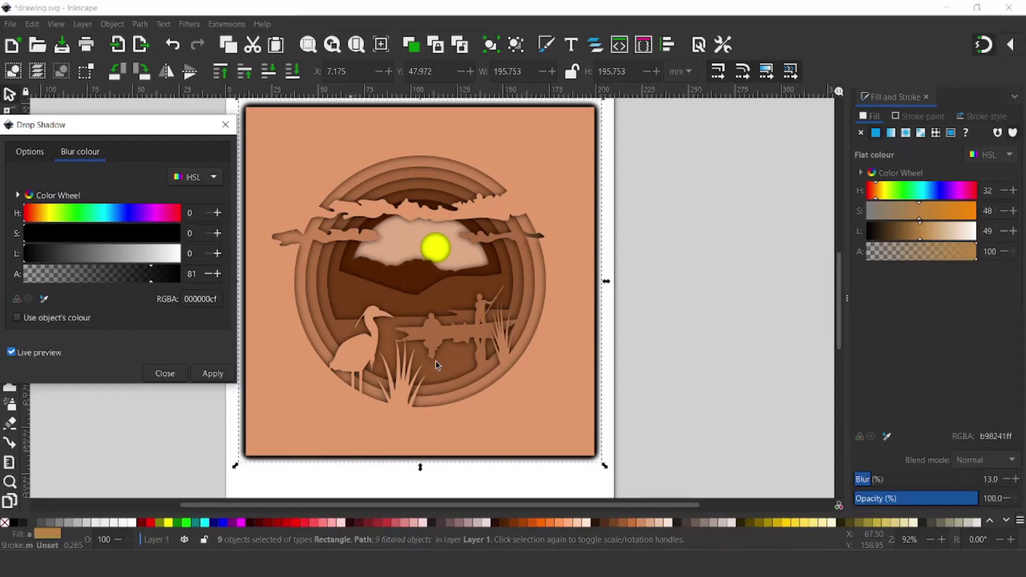
pyautogui.click(213, 374)
pyautogui.click(225, 124)
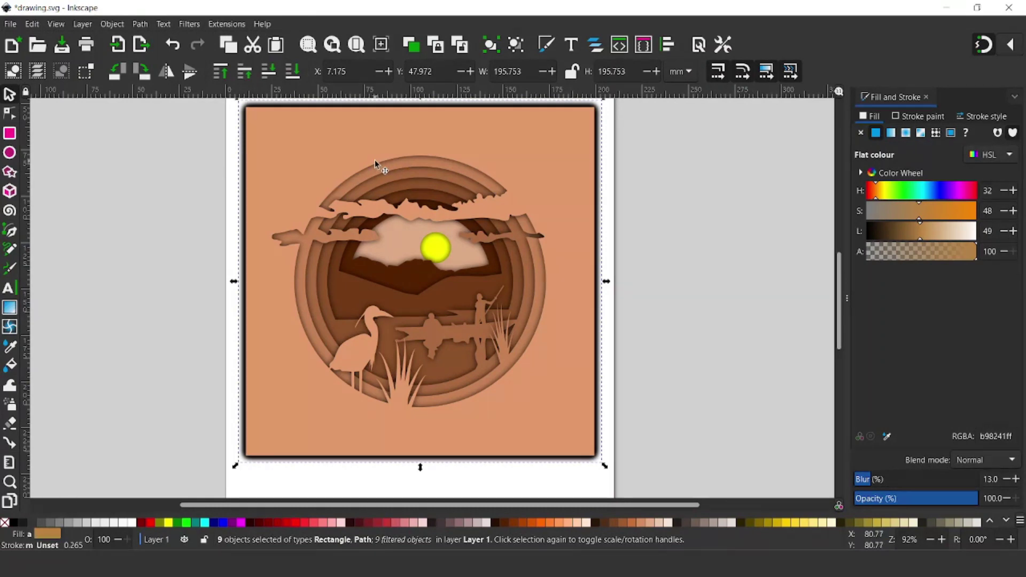
# Group all the shadowed layers and draw a square about 188 × 188 mm exactly covering the artwork's outline
pyautogui.click(491, 45)
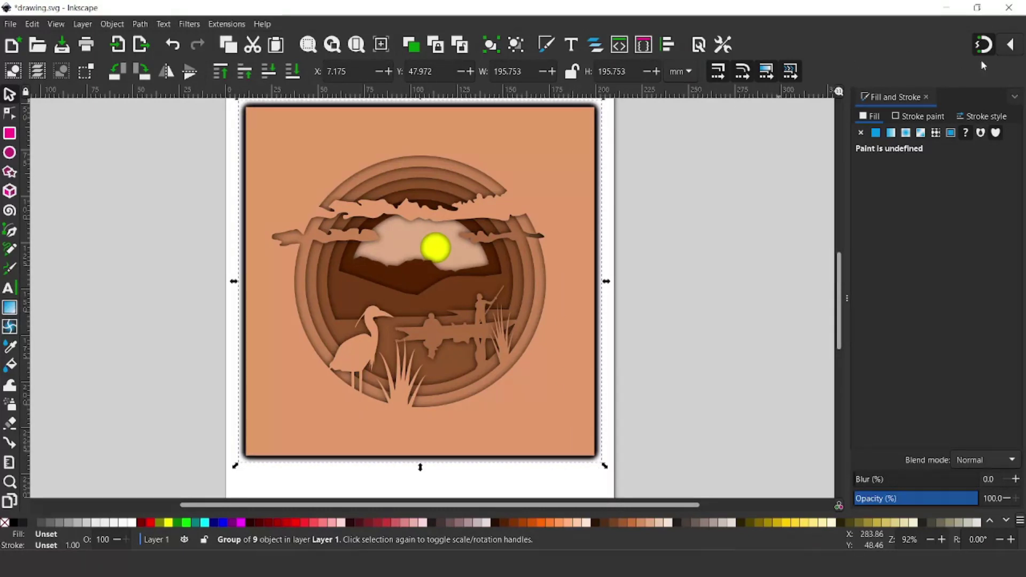
pyautogui.click(1012, 45)
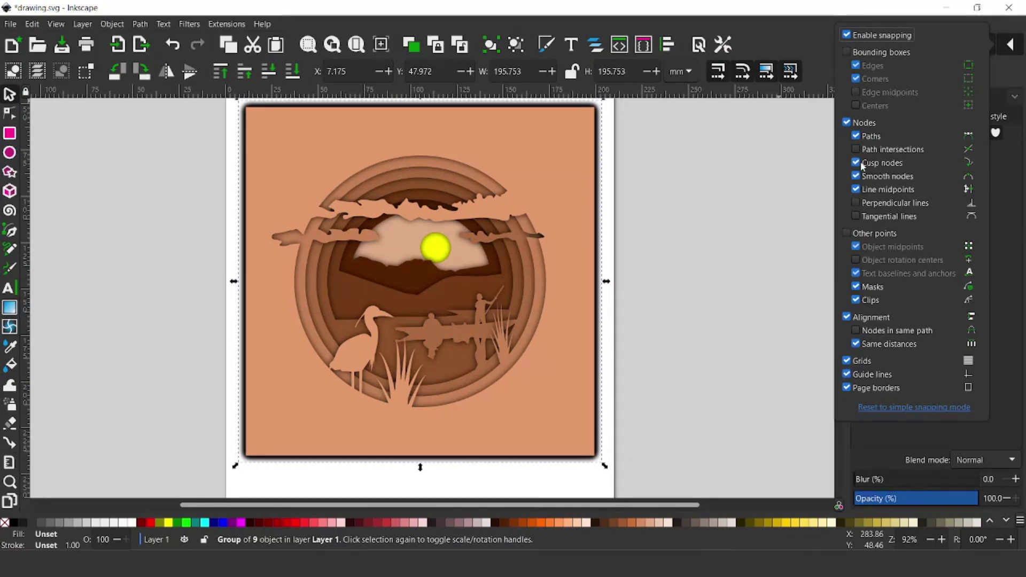
pyautogui.click(687, 239)
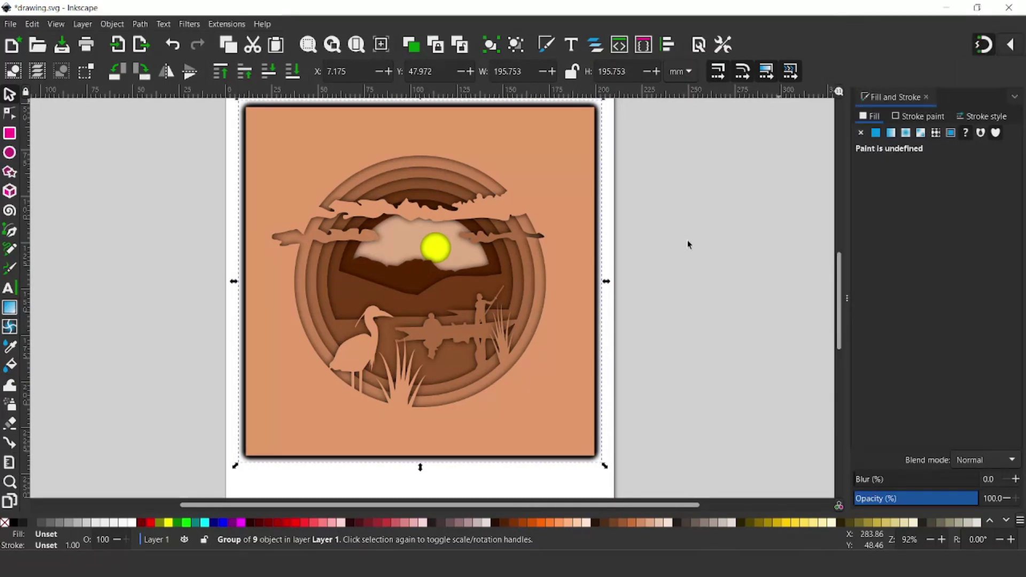
pyautogui.click(10, 133)
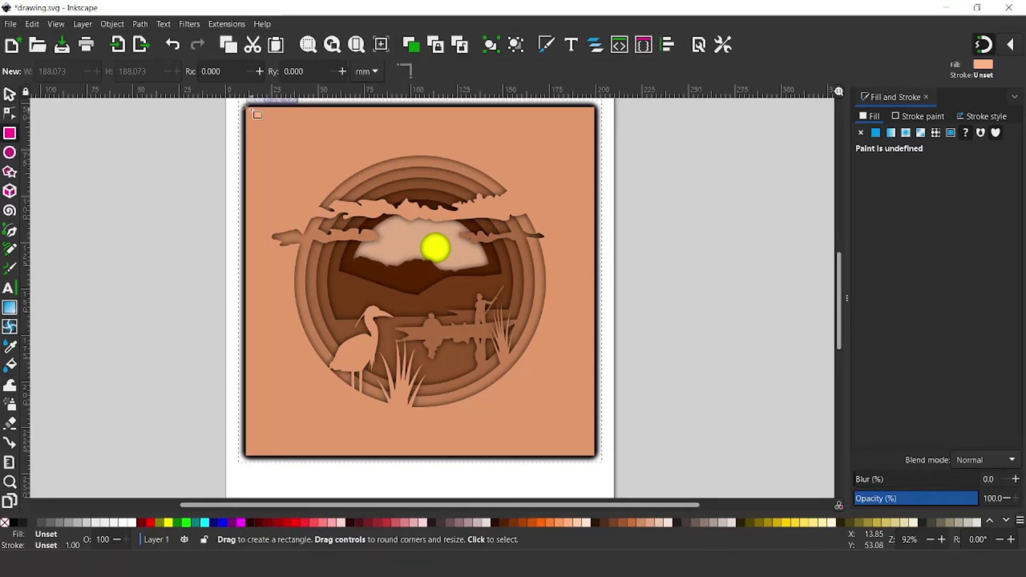
pyautogui.moveTo(246, 107)
pyautogui.mouseDown()
pyautogui.moveTo(582, 427)
pyautogui.moveTo(600, 449)
pyautogui.moveTo(593, 454)
pyautogui.mouseUp()
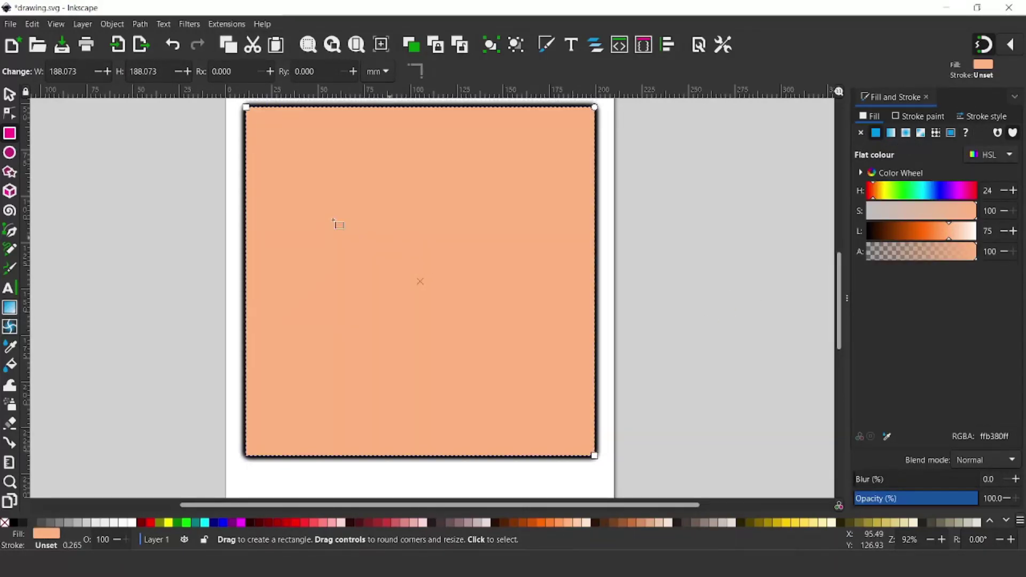
# Clip the grouped artwork to the covering square to trim off the outer shadow
pyautogui.click(10, 95)
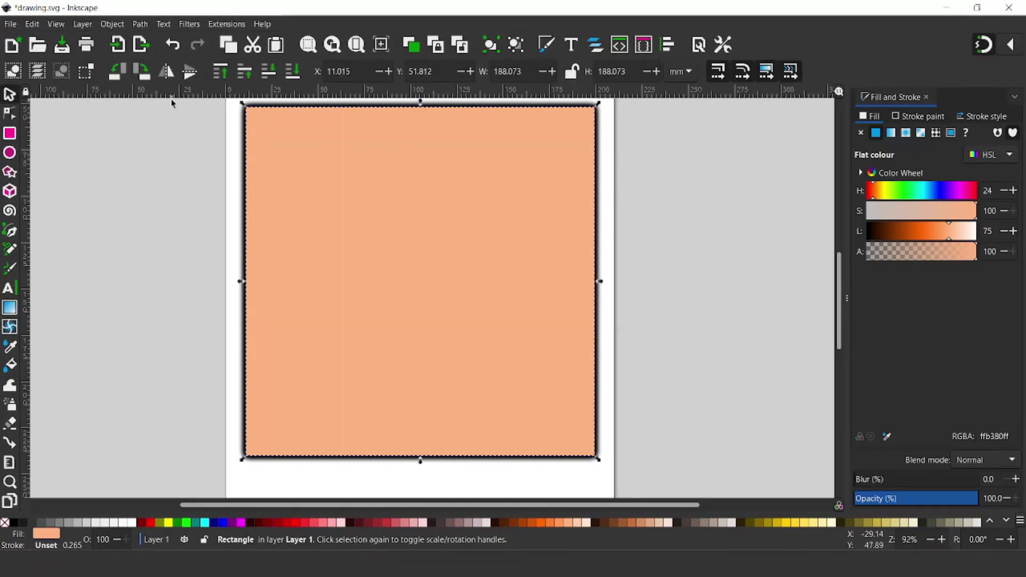
pyautogui.scroll(-1, 192, 195)
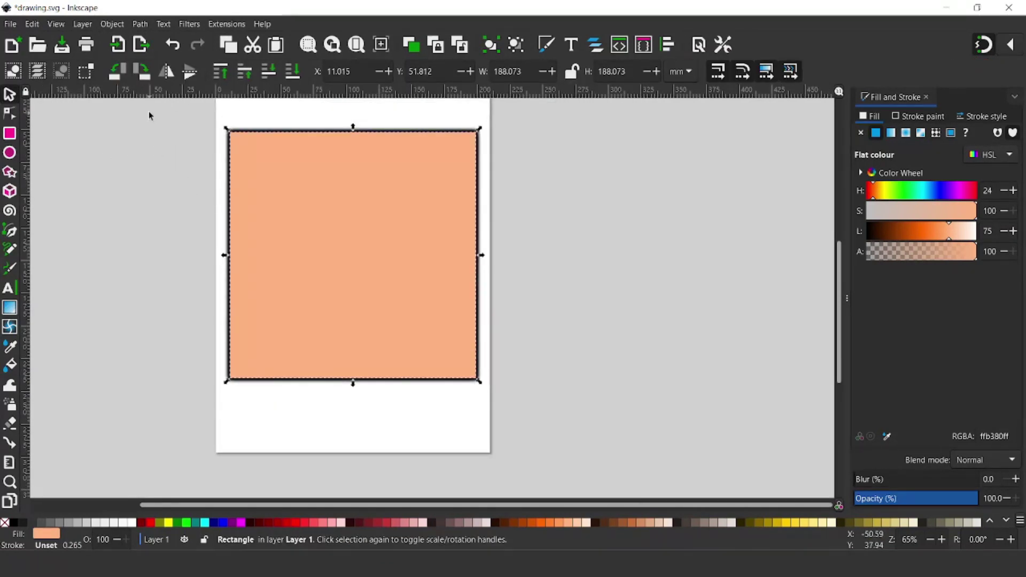
pyautogui.moveTo(149, 109); pyautogui.dragTo(535, 414)
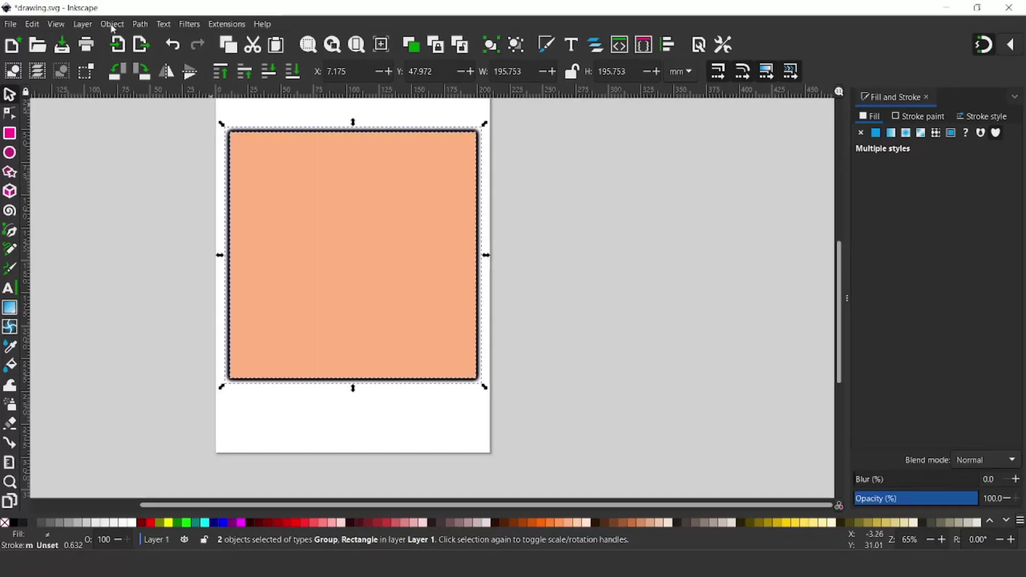
pyautogui.click(112, 23)
pyautogui.moveTo(133, 184)
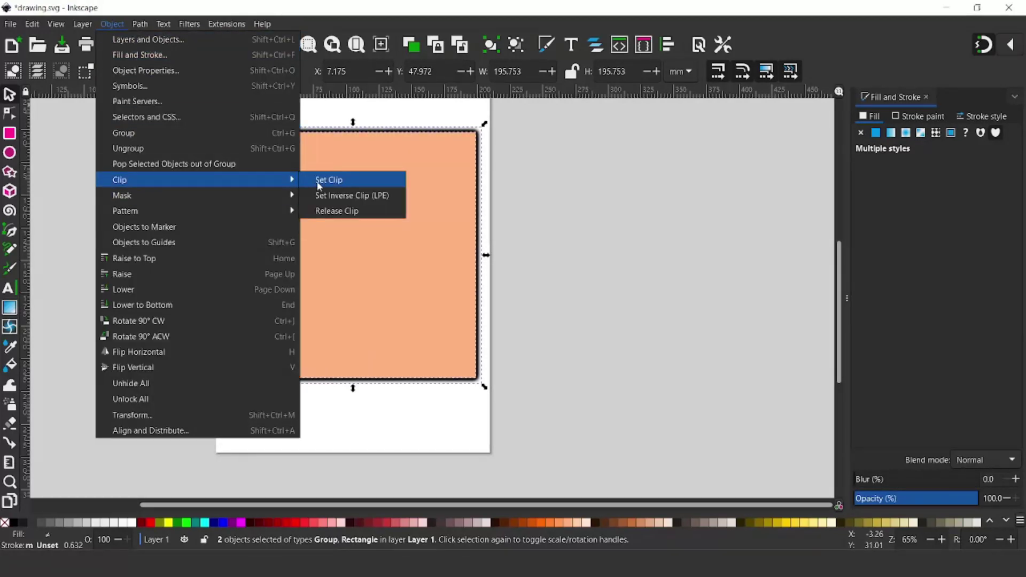
pyautogui.click(328, 181)
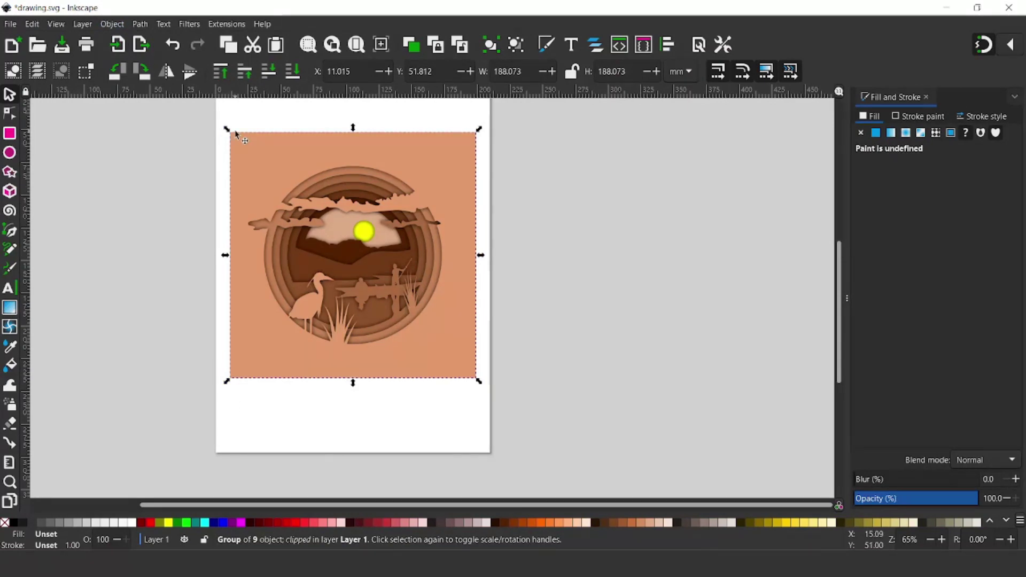